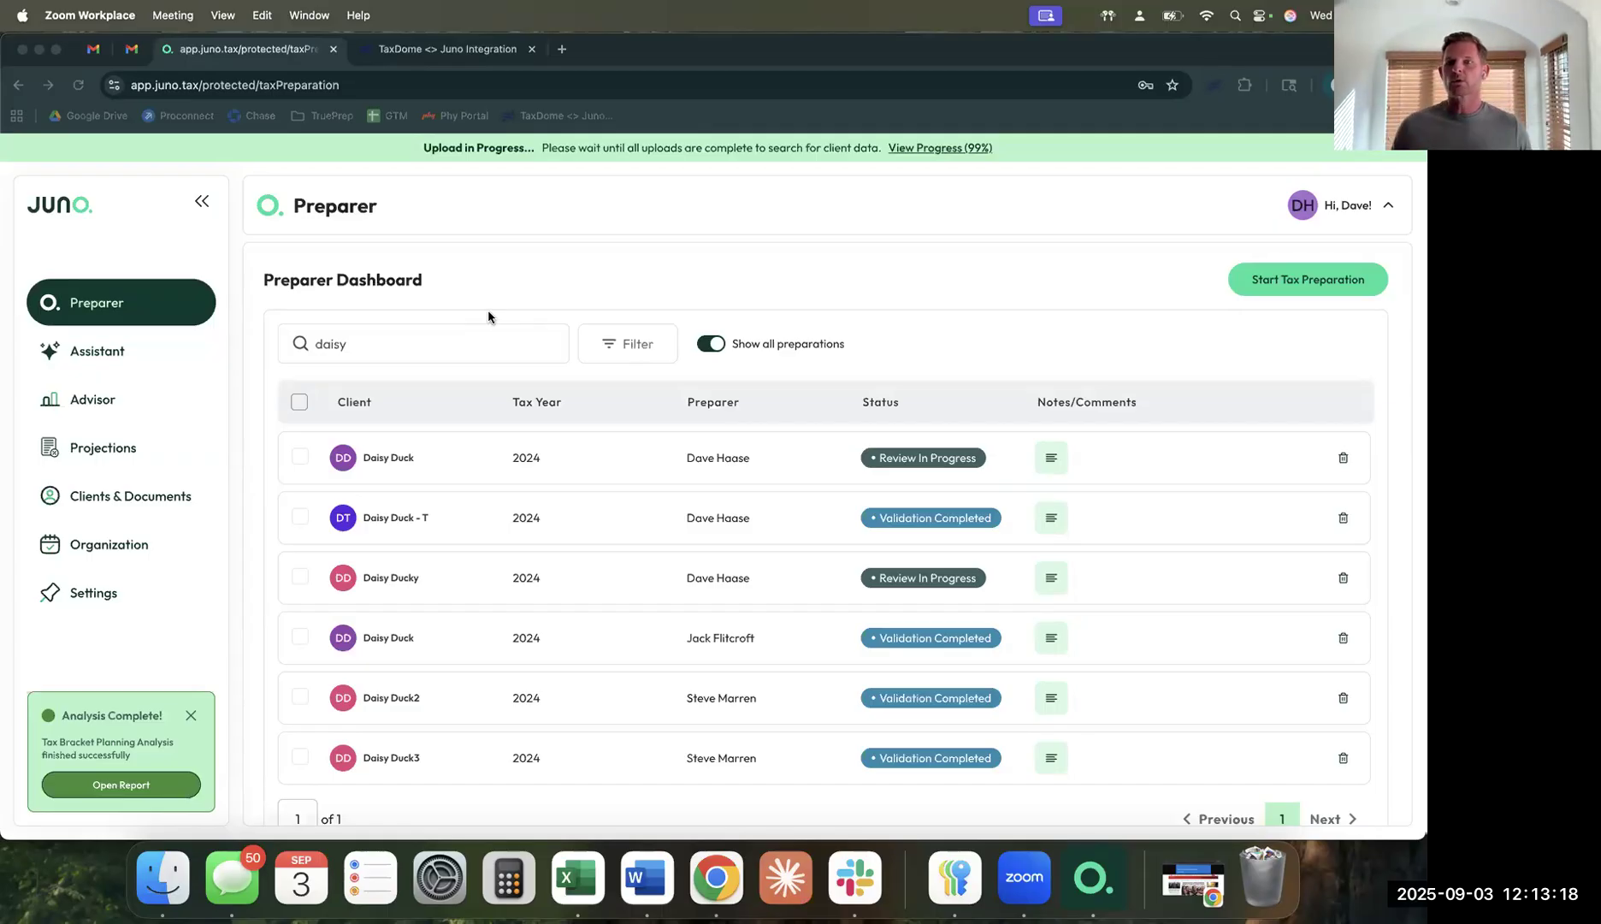
Open the third client's 2024 preparation from the Preparer Dashboard search results.
left_click(476, 354)
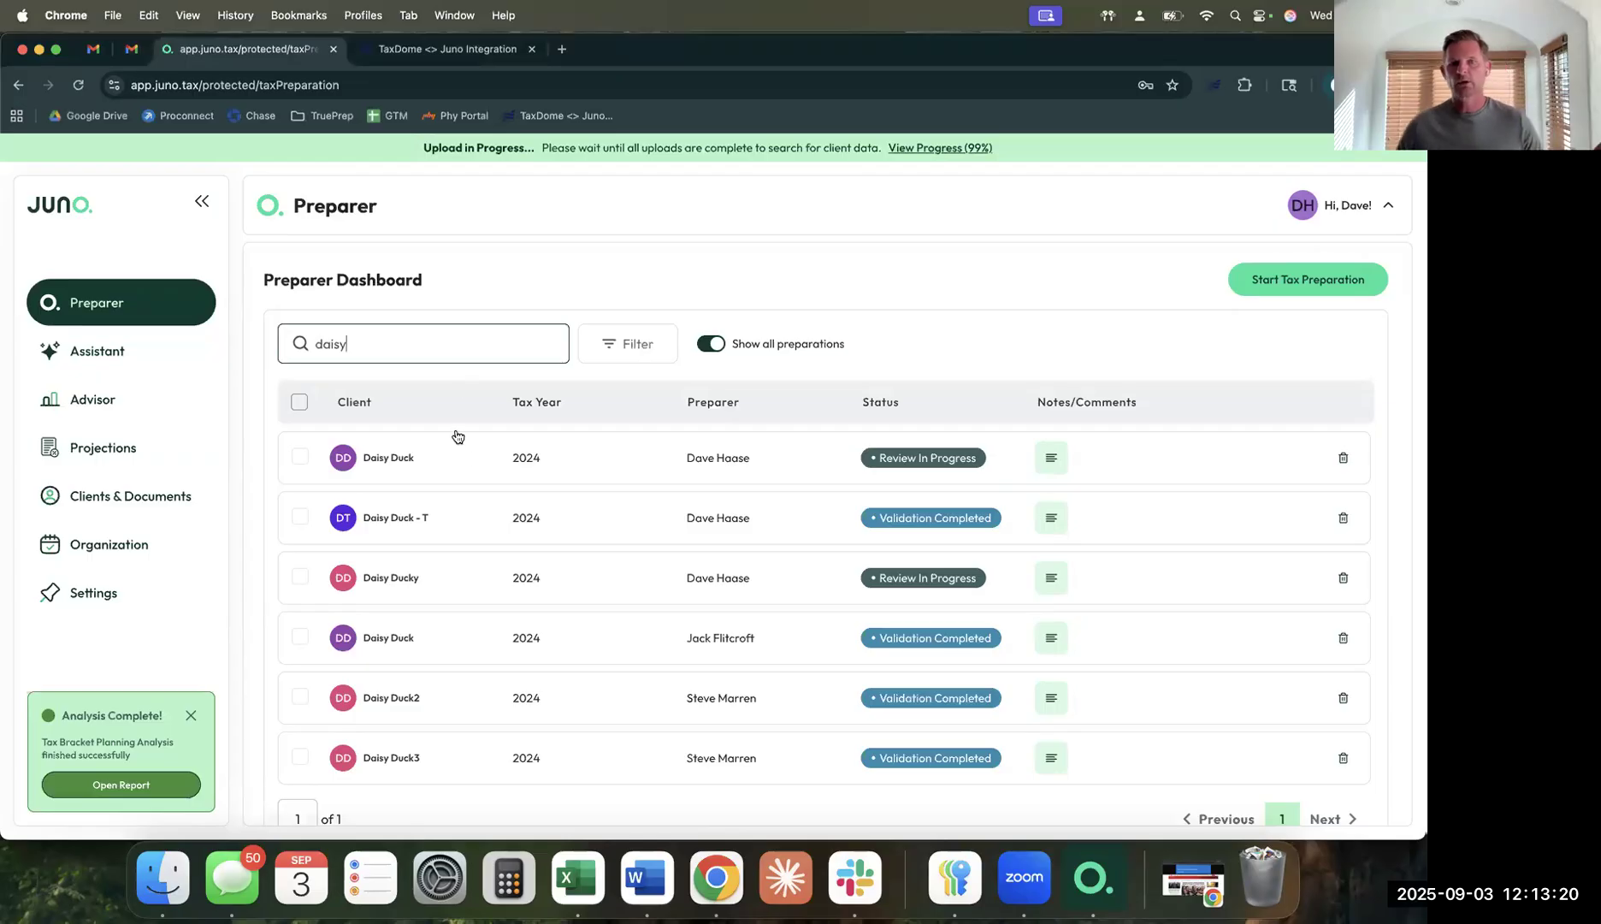
left_click(462, 590)
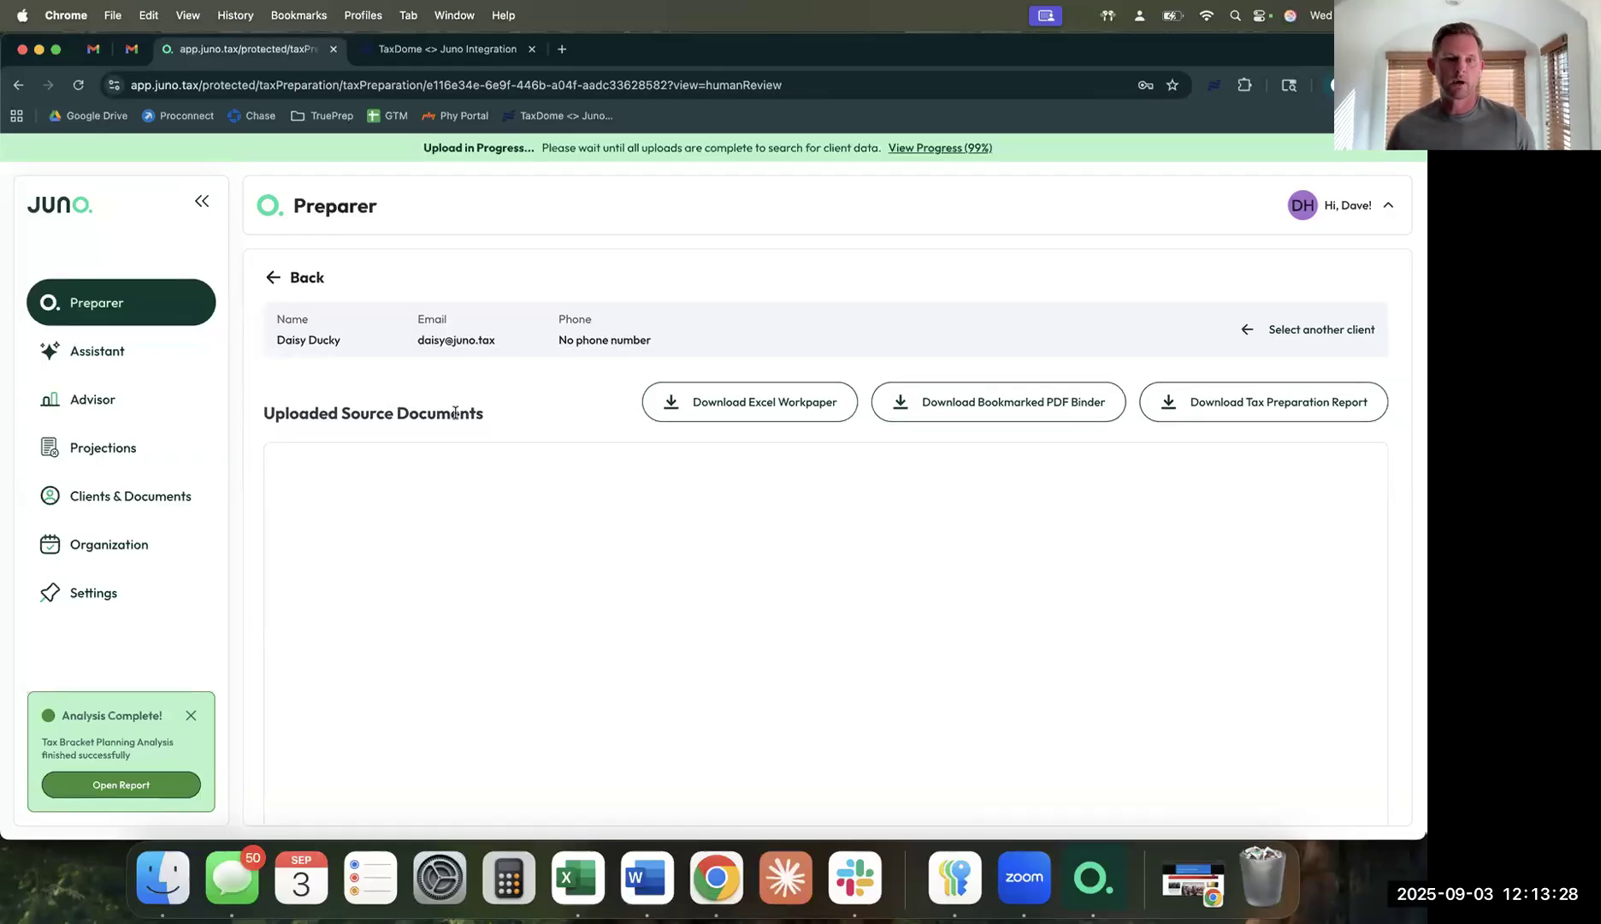
left_click(274, 283)
Go back to Select Client, review the 2024 preparation, and continue to document upload.
left_click(275, 285)
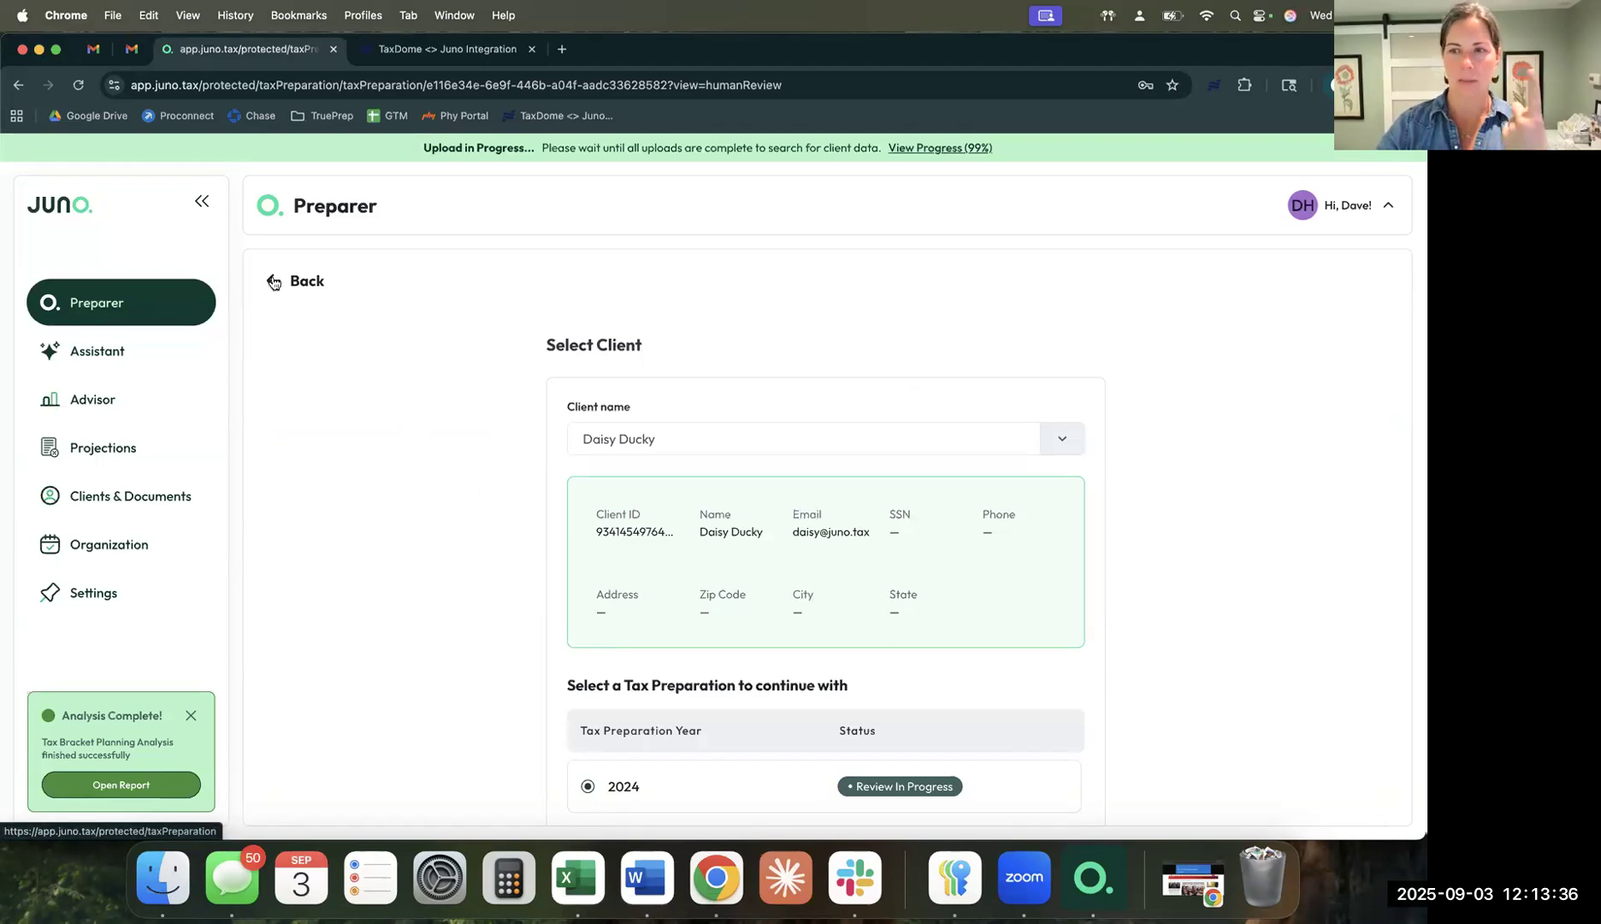
scroll(744, 549, "down", 2)
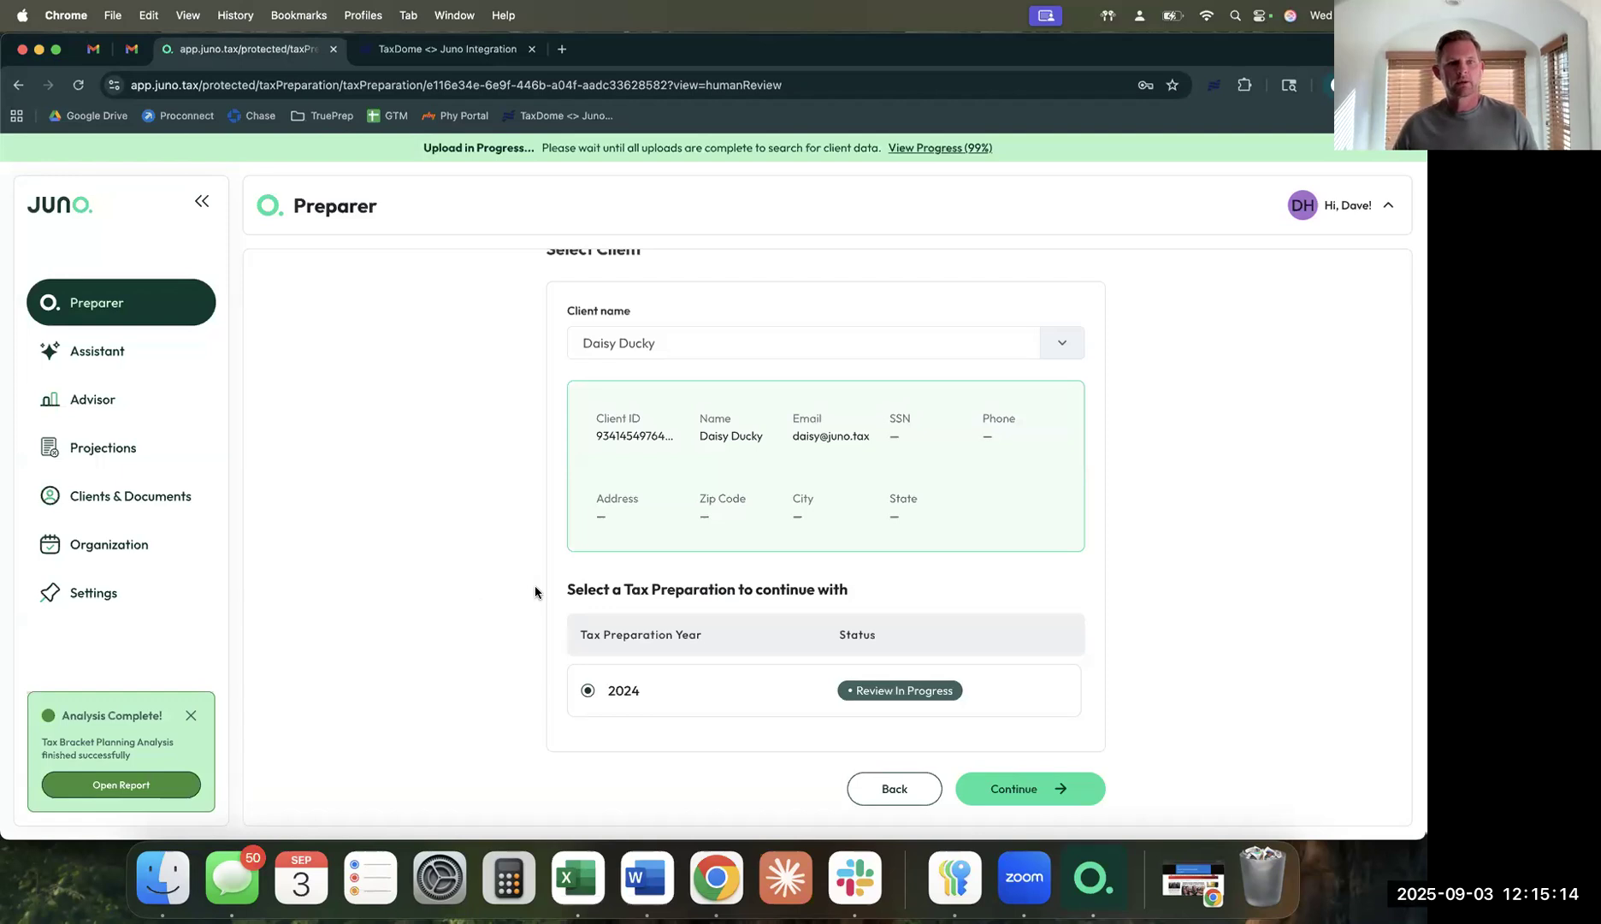
scroll(535, 591, "up", 1)
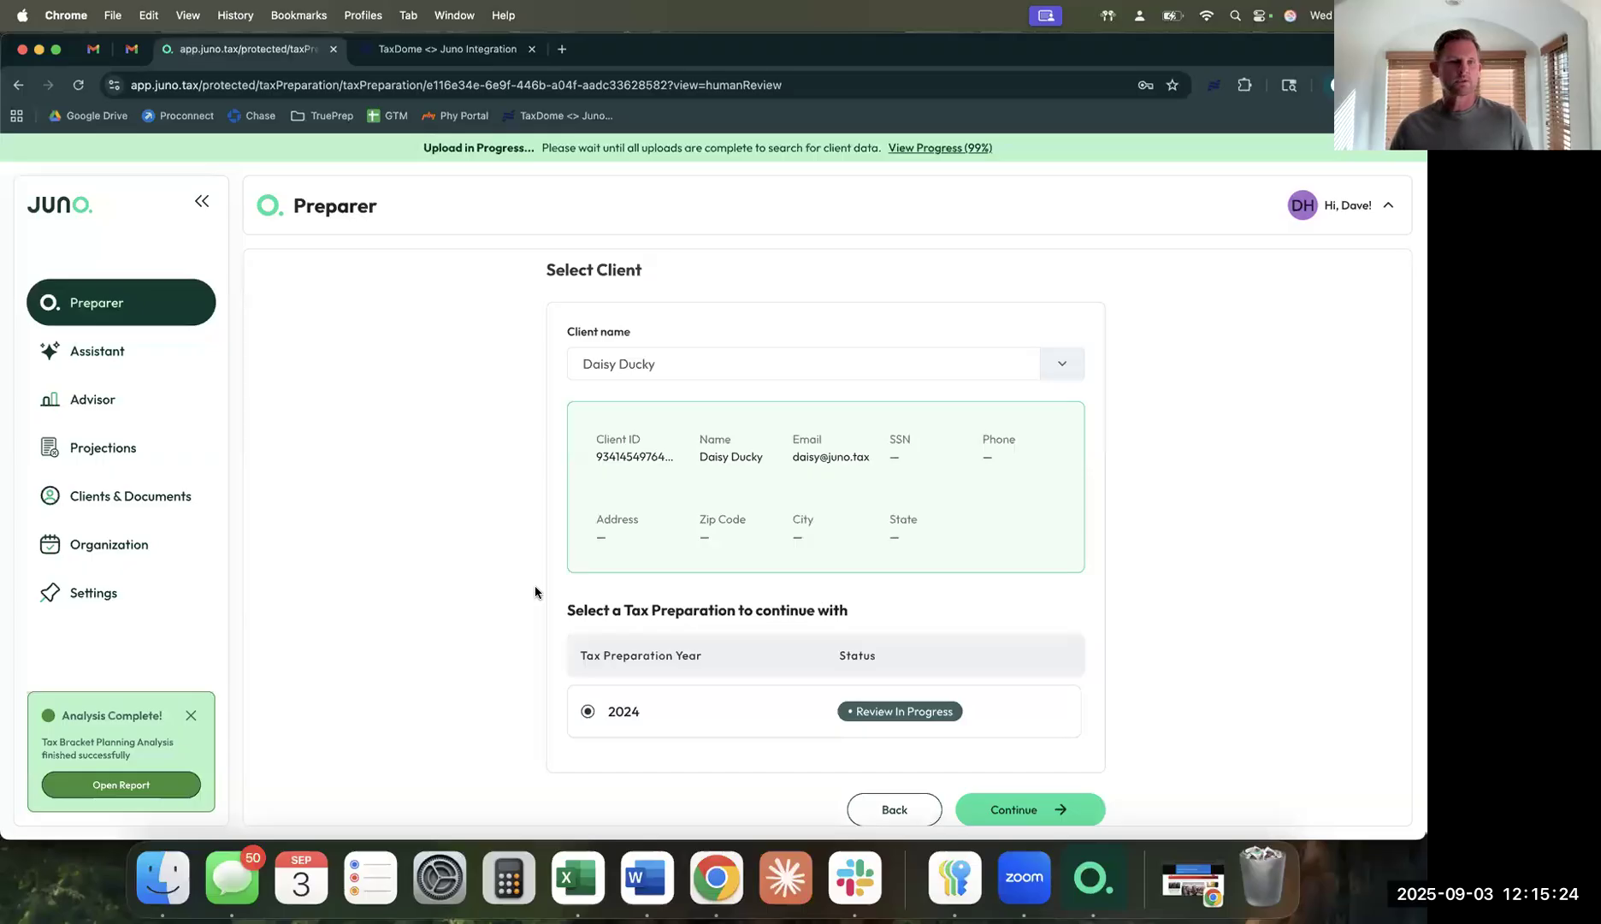
scroll(535, 592, "up", 1)
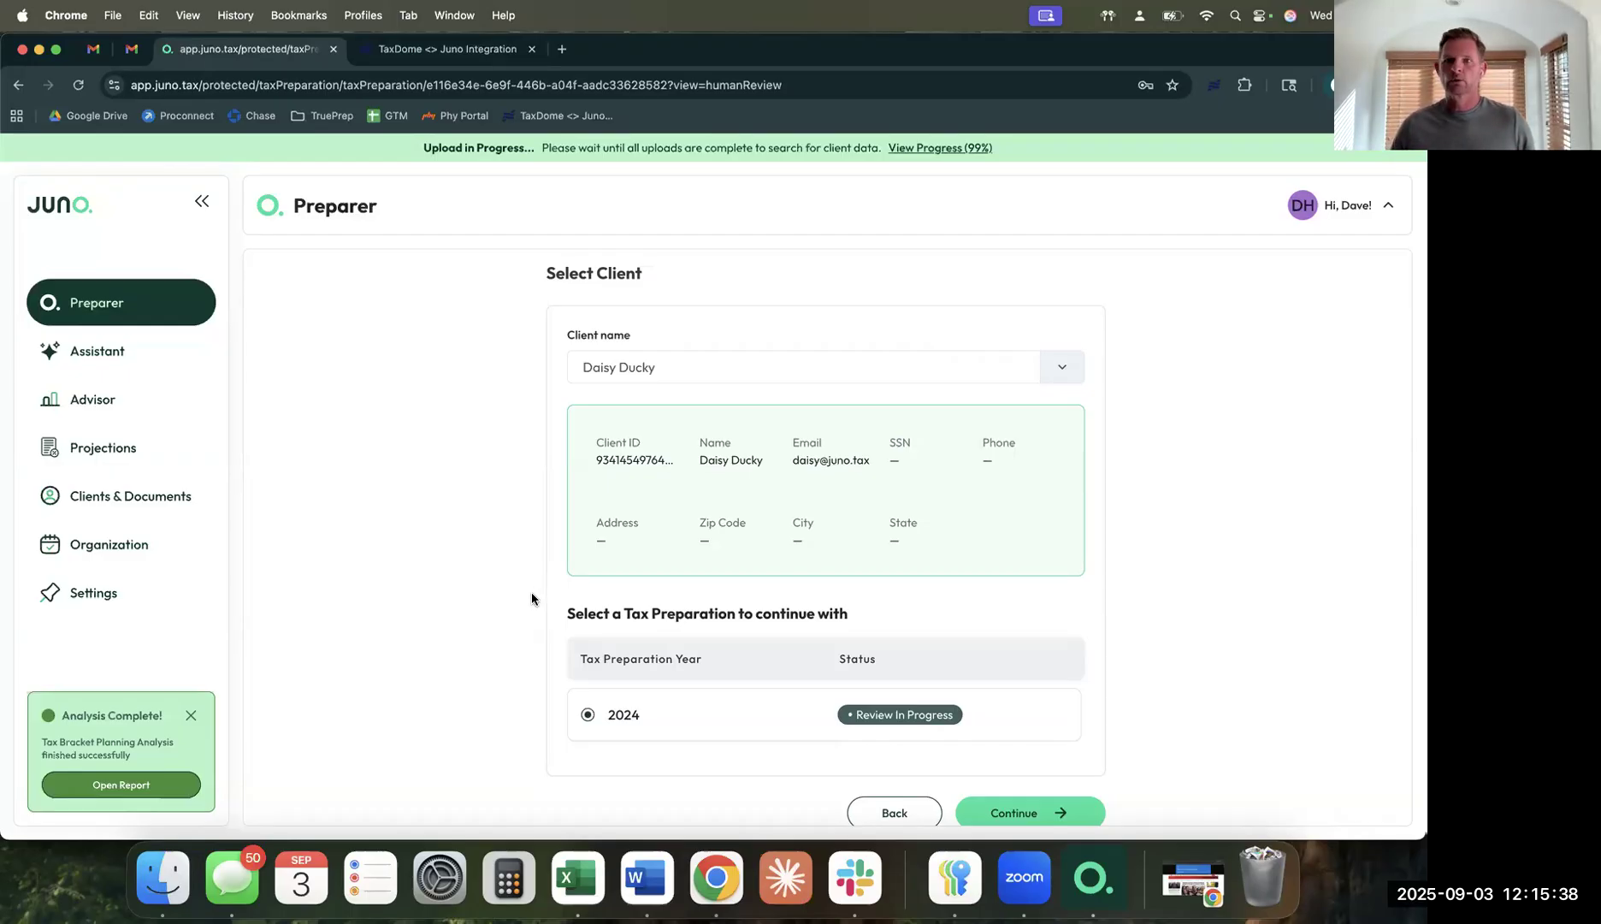
left_click(1025, 815)
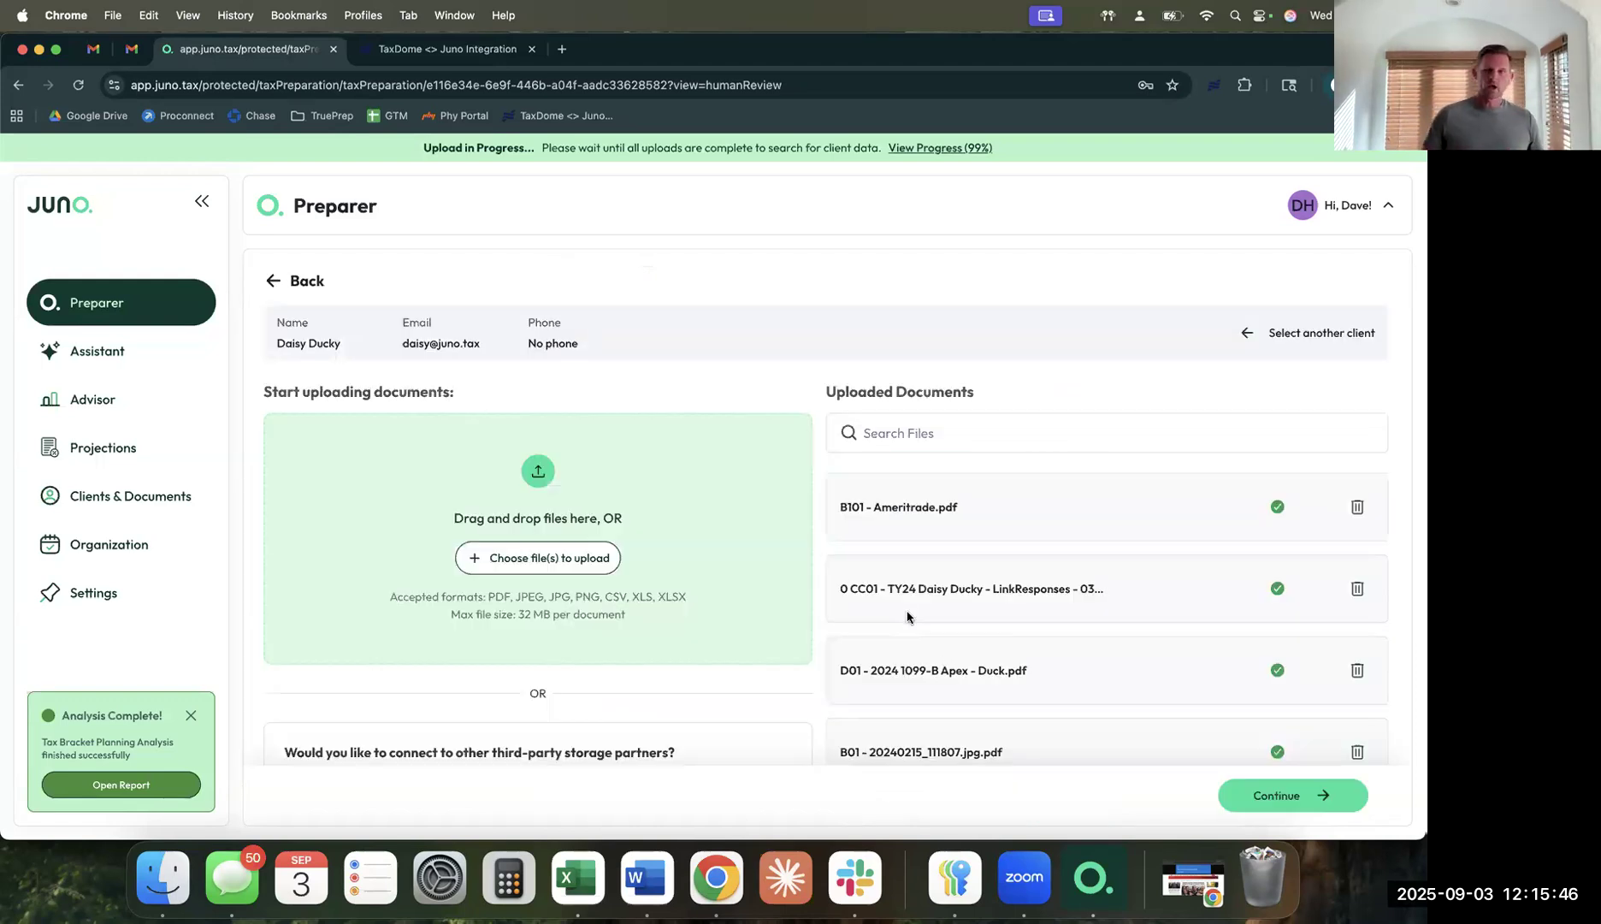
Switch to the 'TaxDome <> Juno Integration' demo showing Clients docs.
left_click(438, 53)
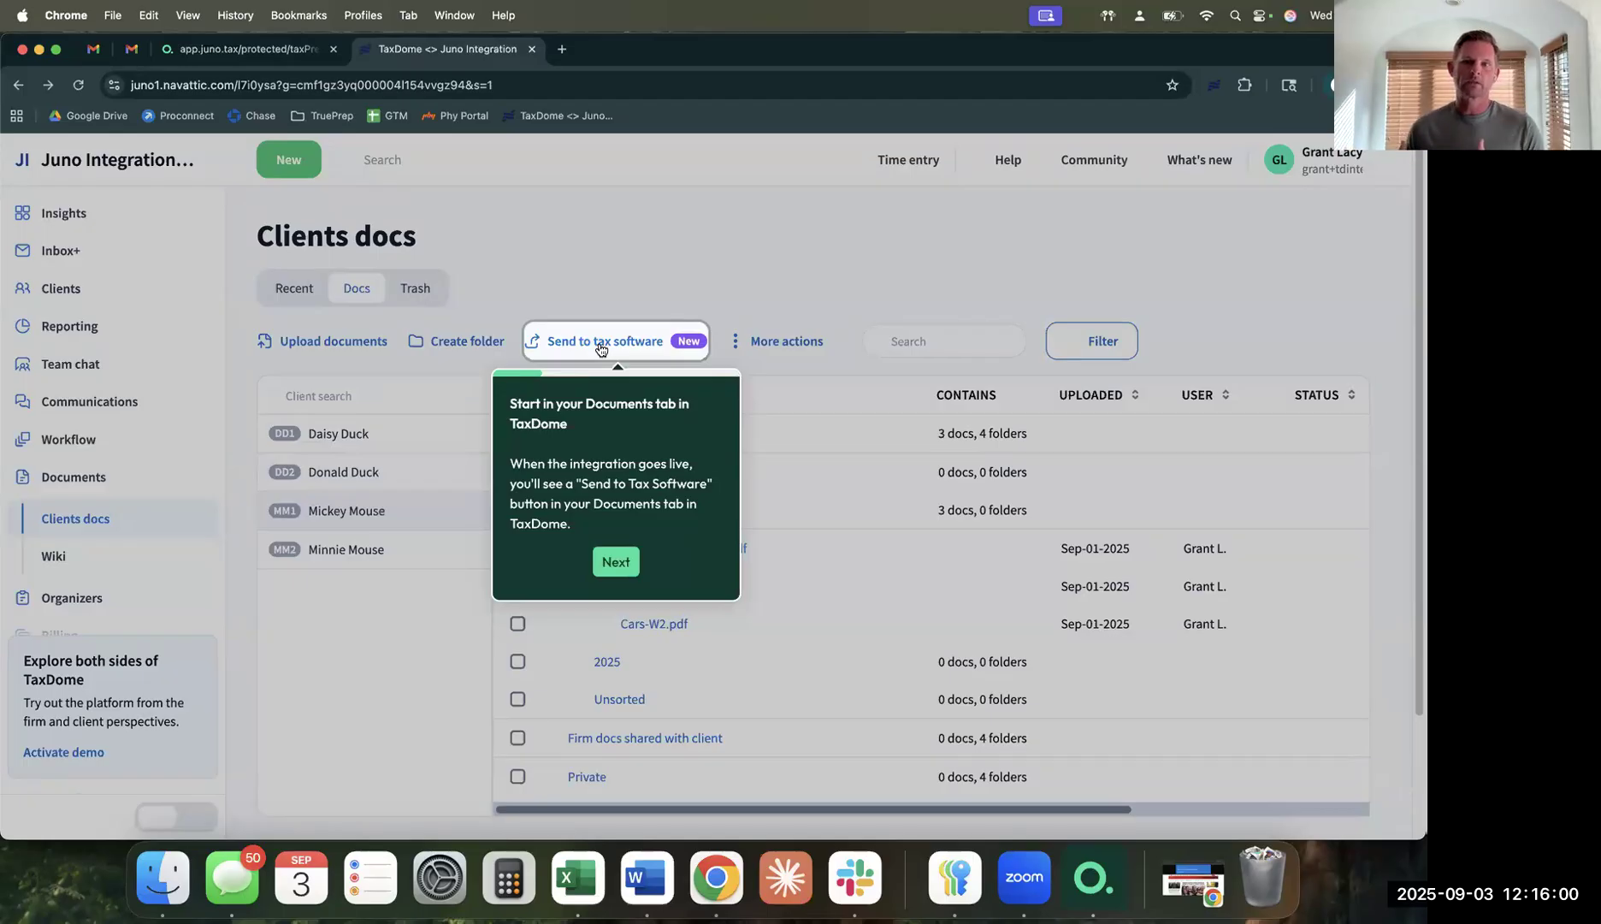
Advance the TaxDome guided tour to the Connect to Juno panel.
left_click(627, 567)
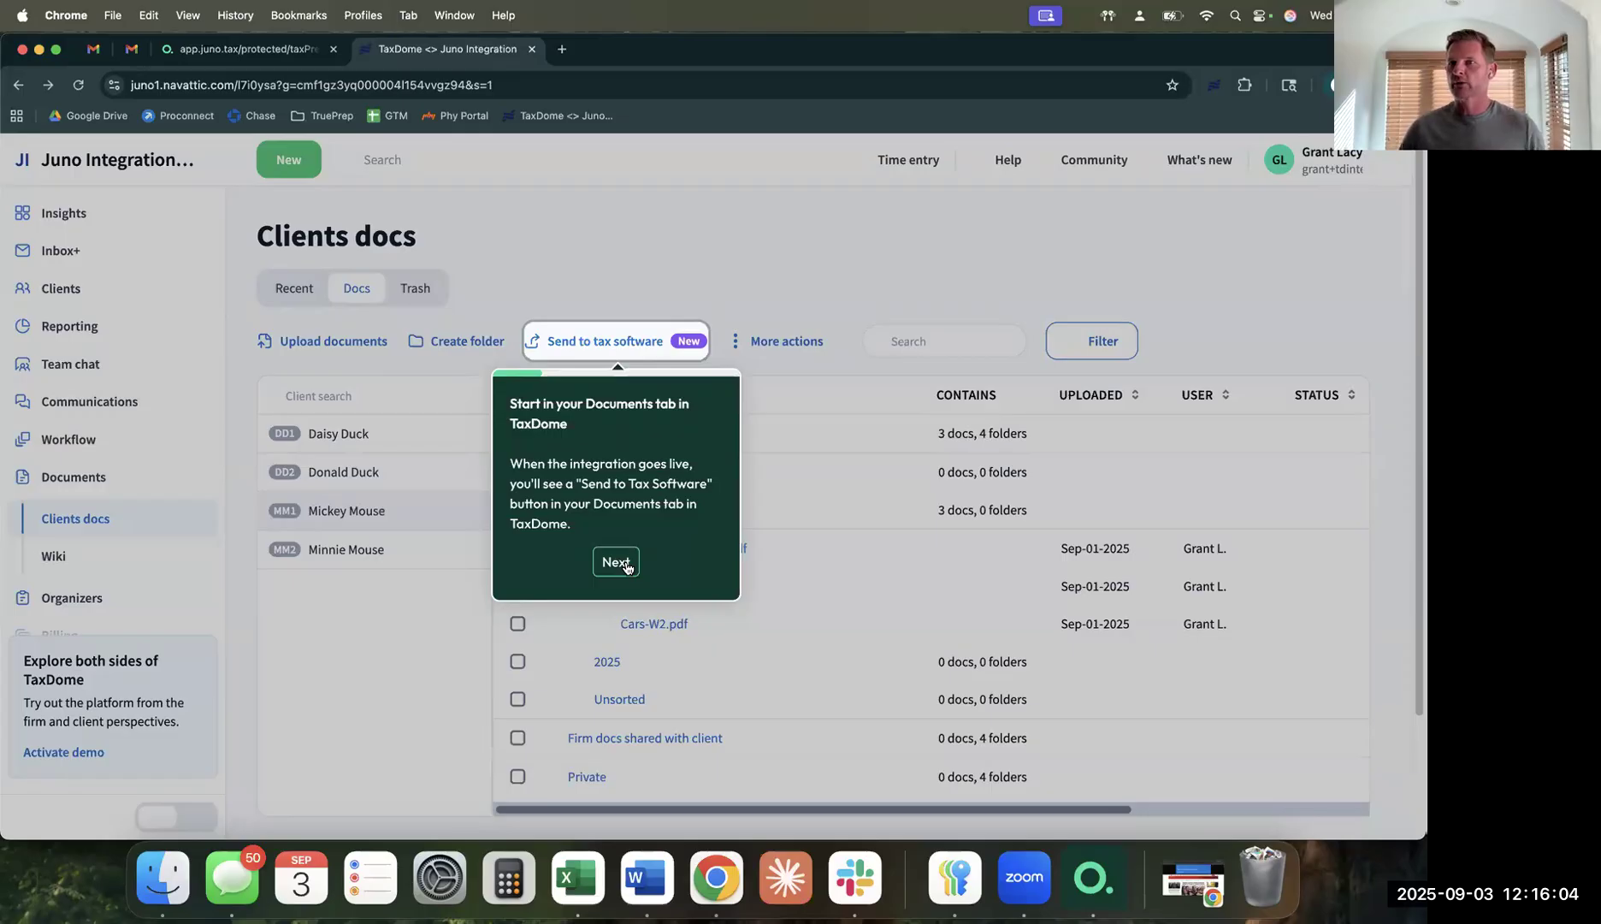
left_click(627, 568)
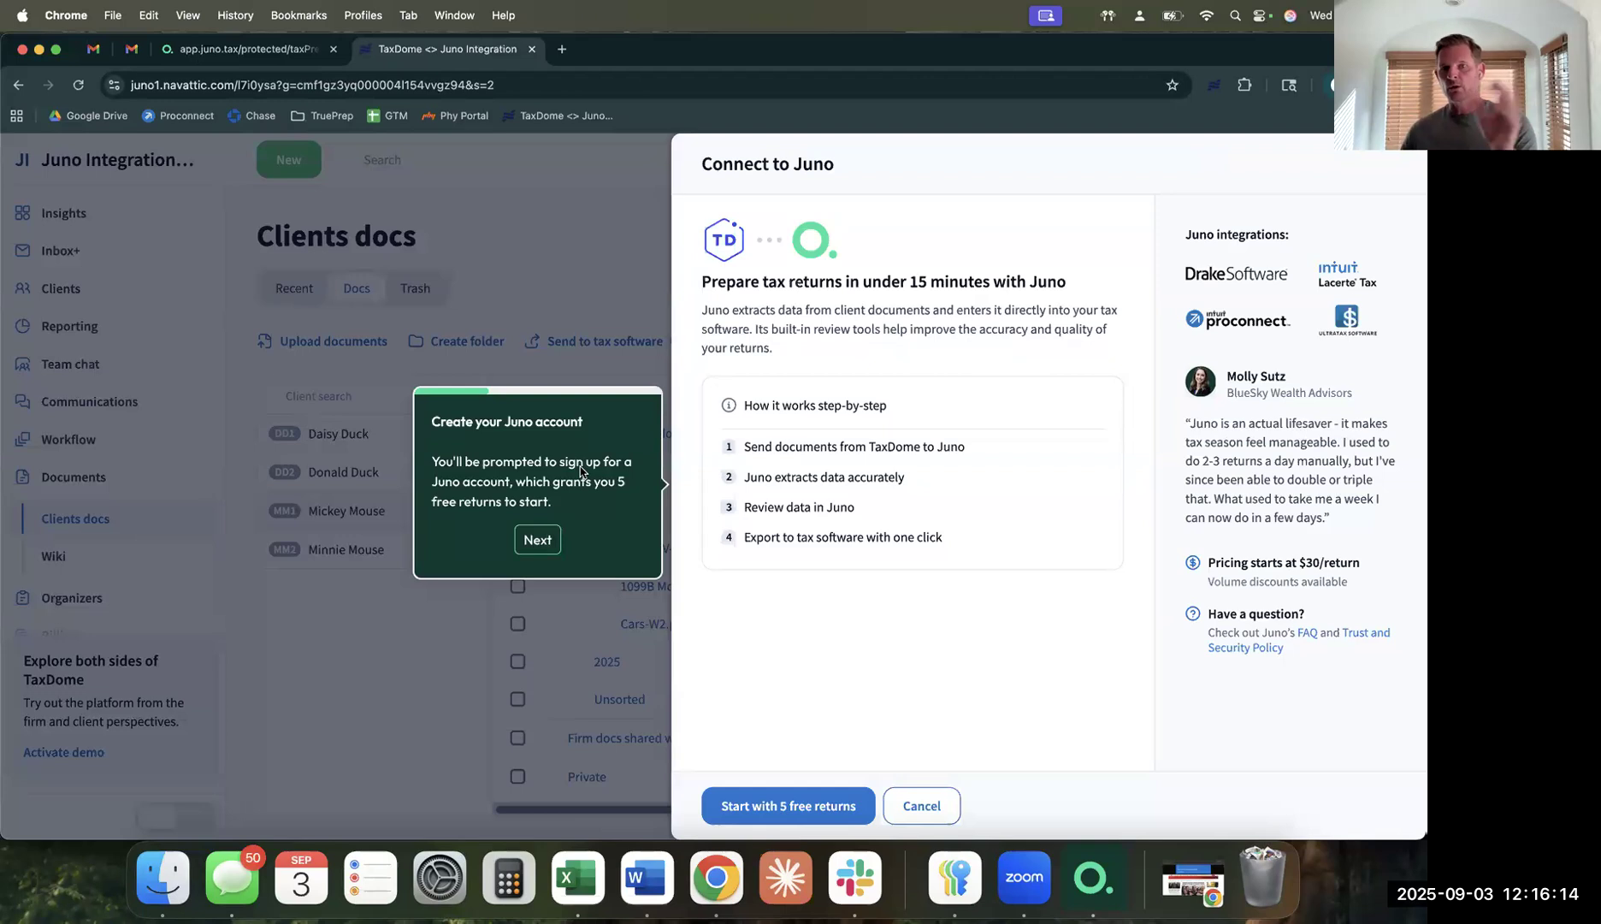
Step past the Juno sign-up and Authorize screens to the Select documents tip.
left_click(539, 540)
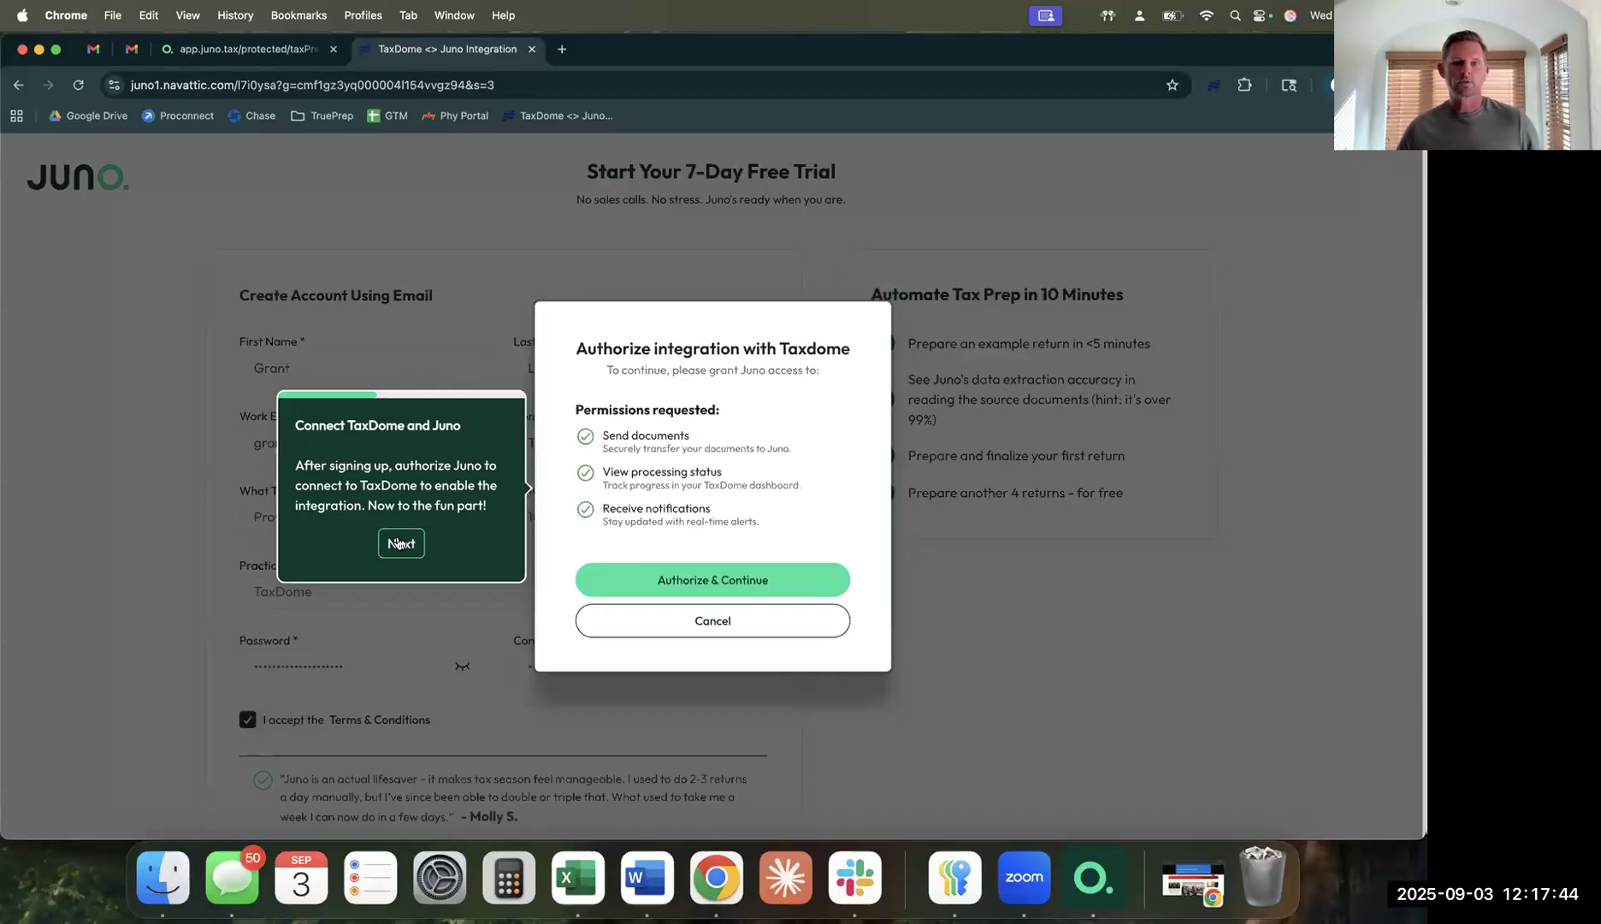
left_click(399, 543)
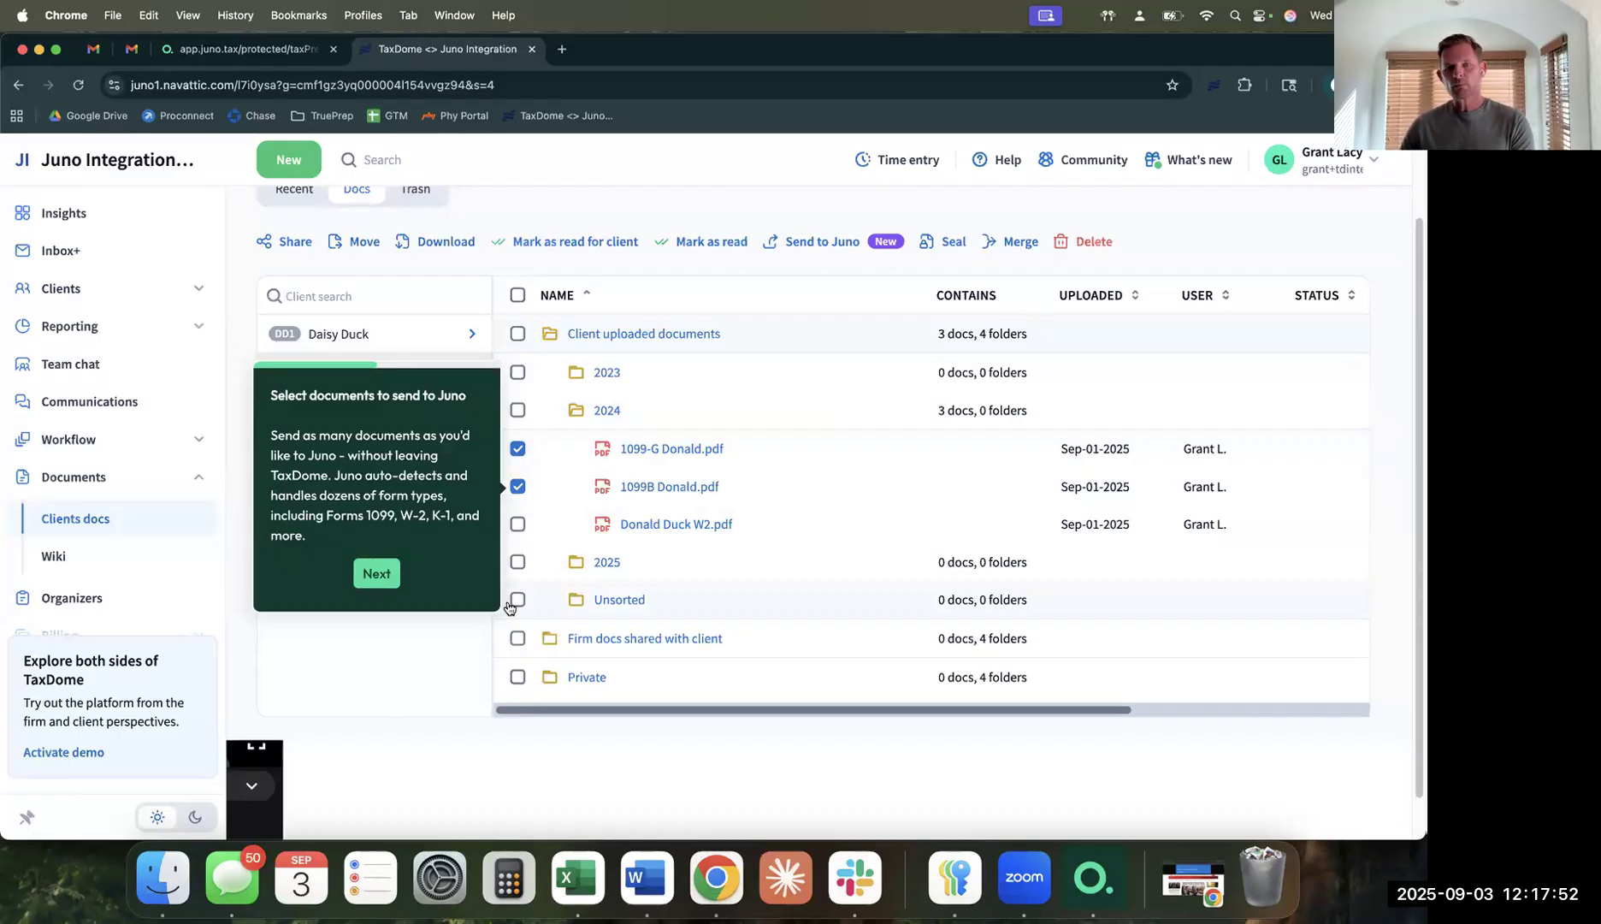
Return to the app.juno.tax tab and continue from uploading to Uploaded Source Documents.
key("super+alt+Left")
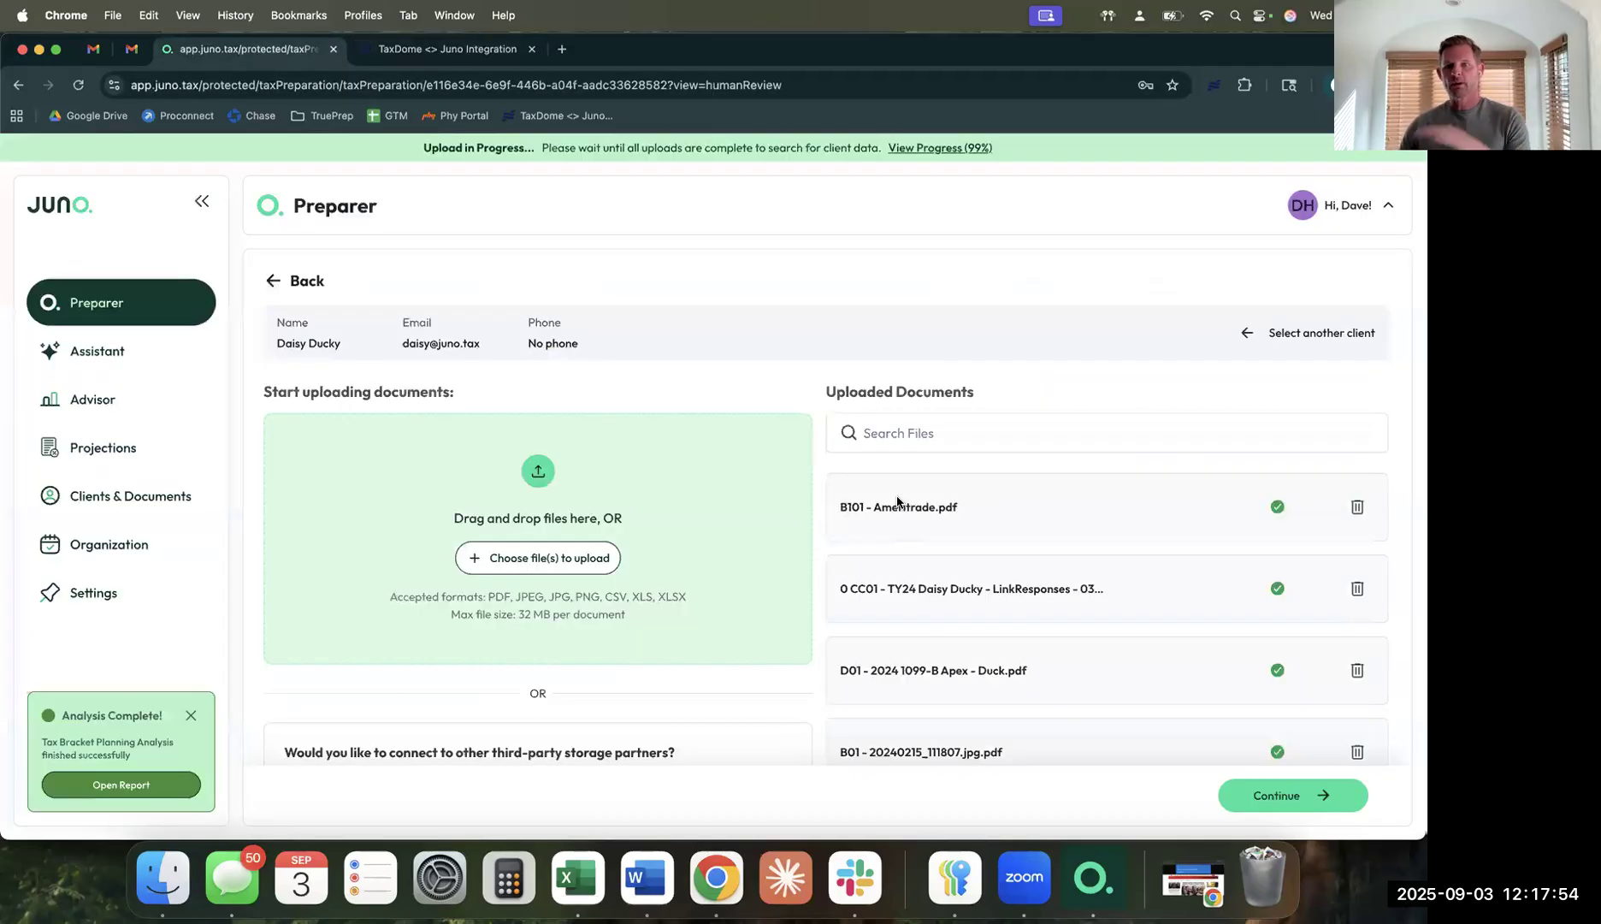
scroll(960, 559, "down", 3)
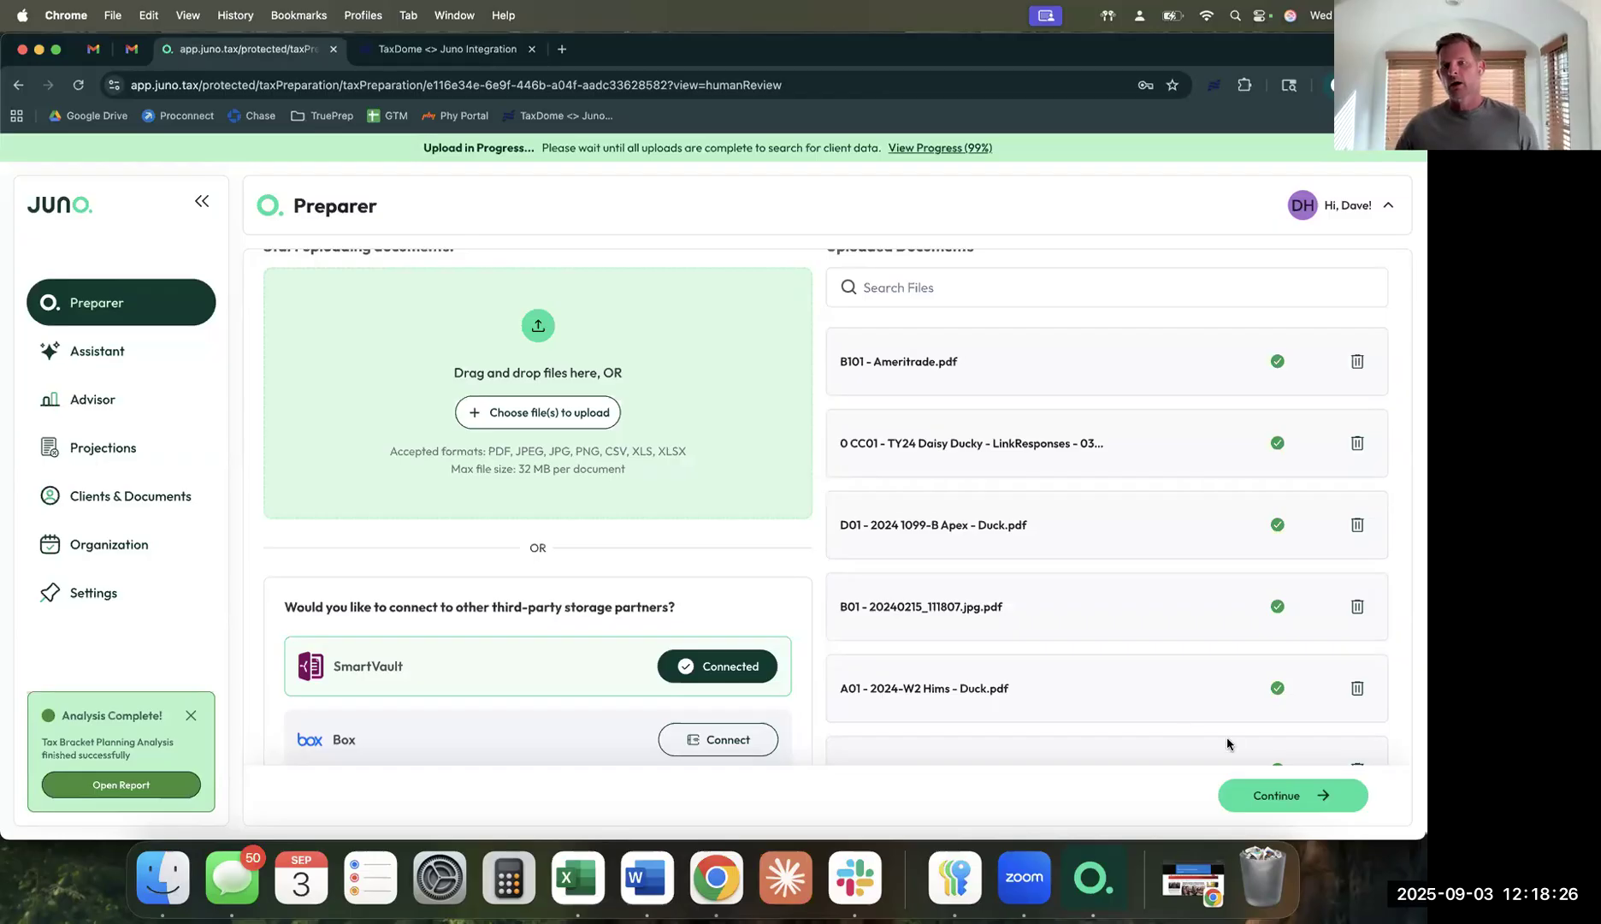
left_click(1275, 797)
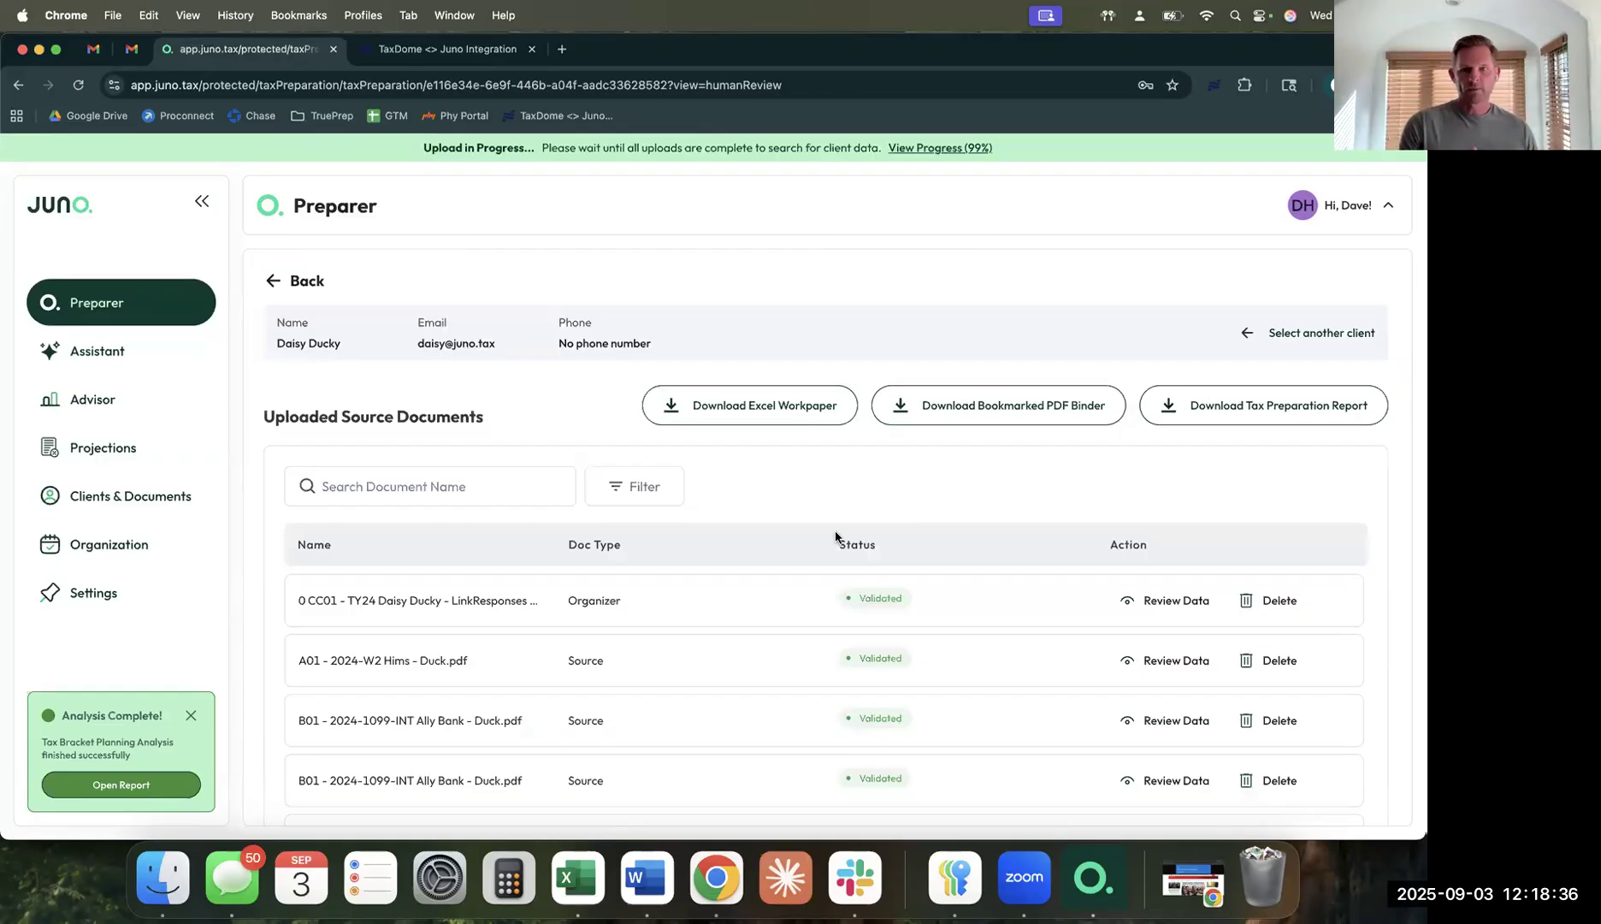
Scroll the validated document list, including B101 - Ameritrade.pdf and business_data (1).csv.
mouse_move(1223, 408)
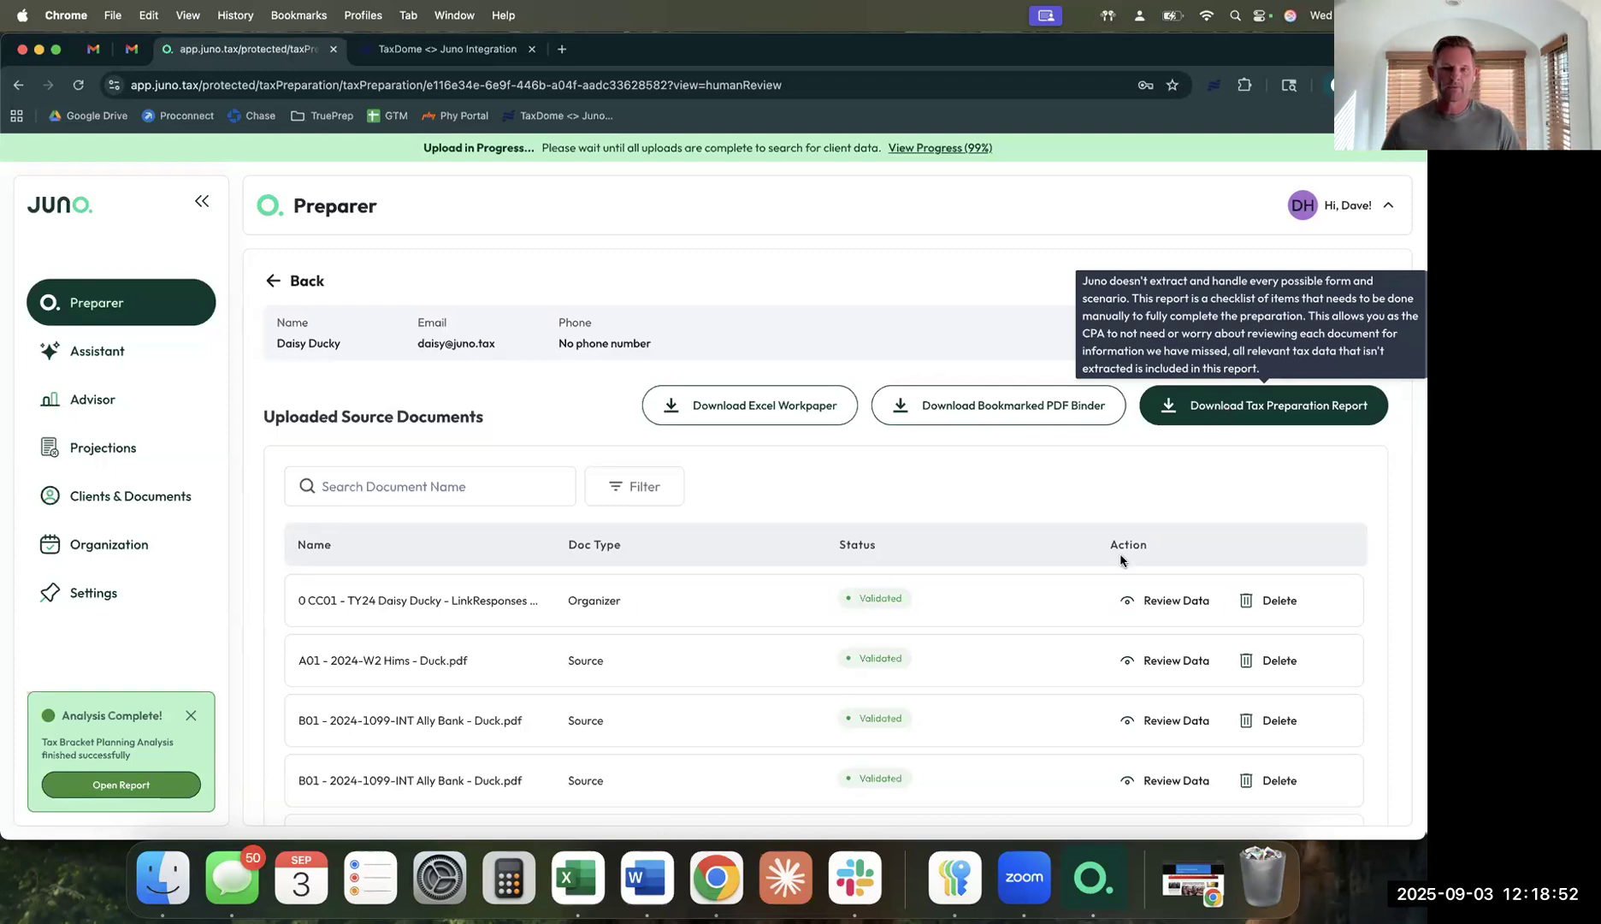
scroll(1102, 608, "down", 6)
scroll(1104, 608, "up", 3)
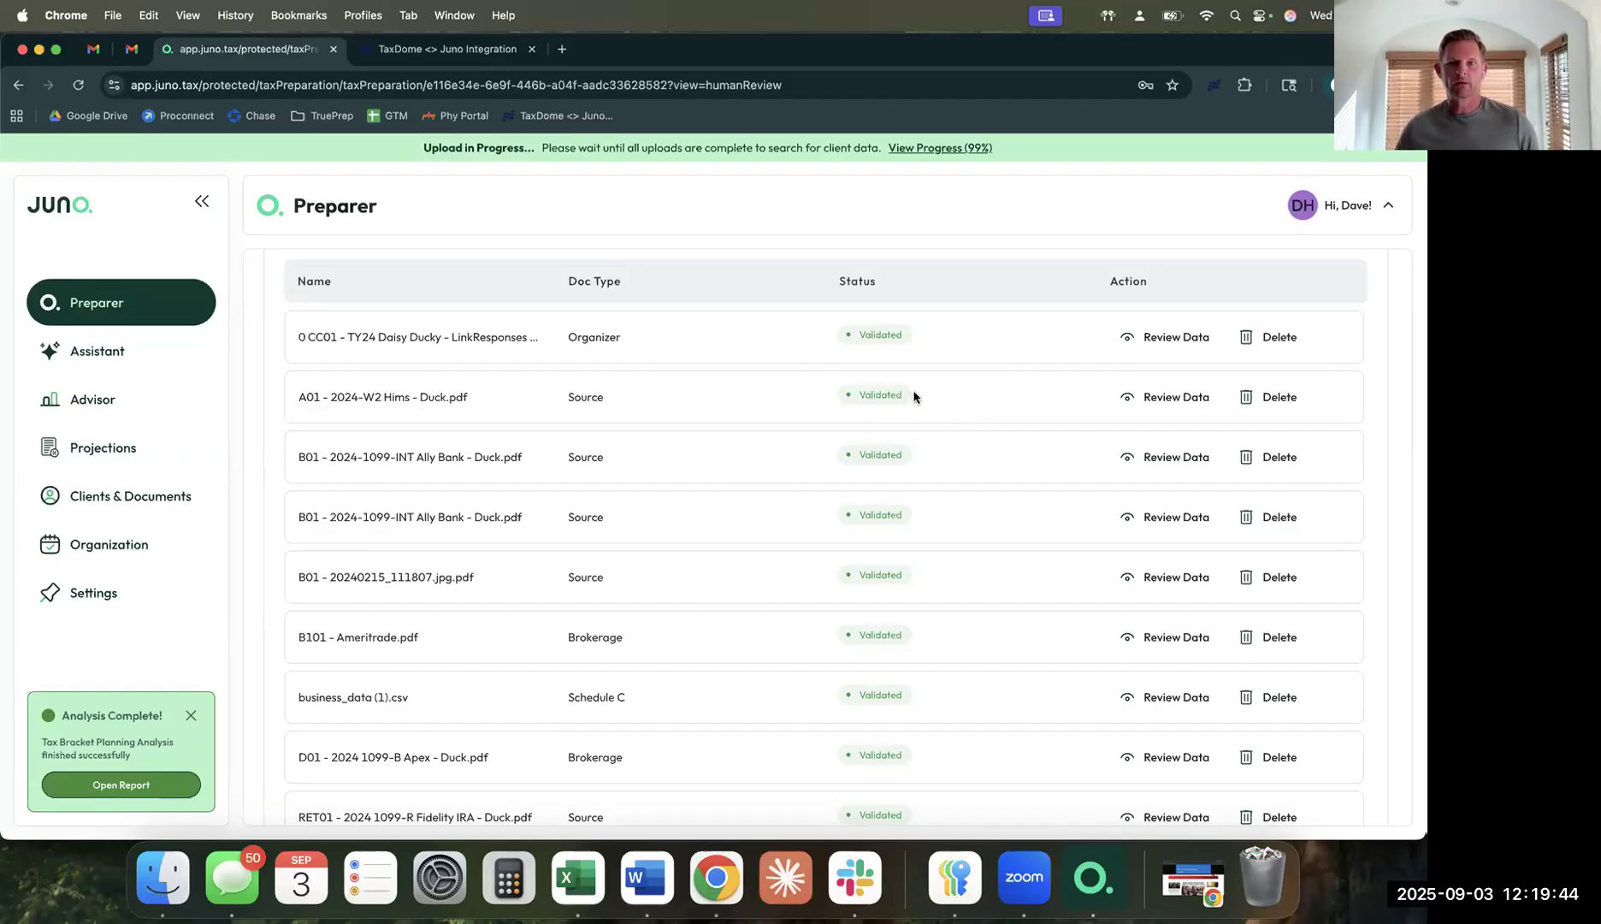
Review the Hims W-2's extracted data fields, keeping AA as the Box 12a code.
left_click(1176, 397)
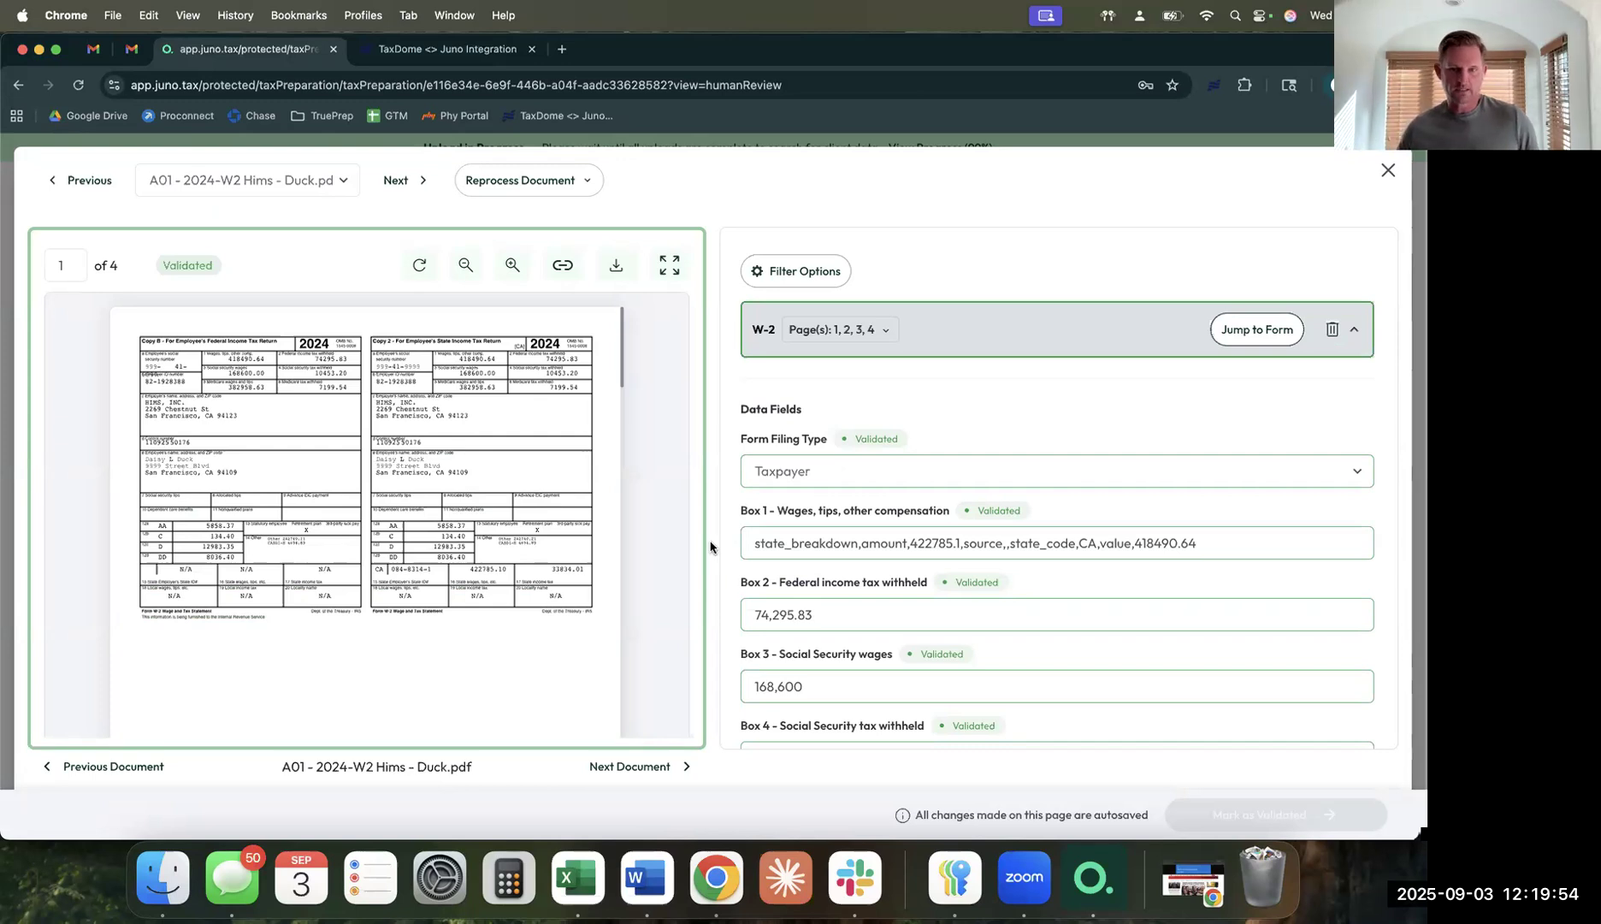
scroll(739, 600, "down", 1)
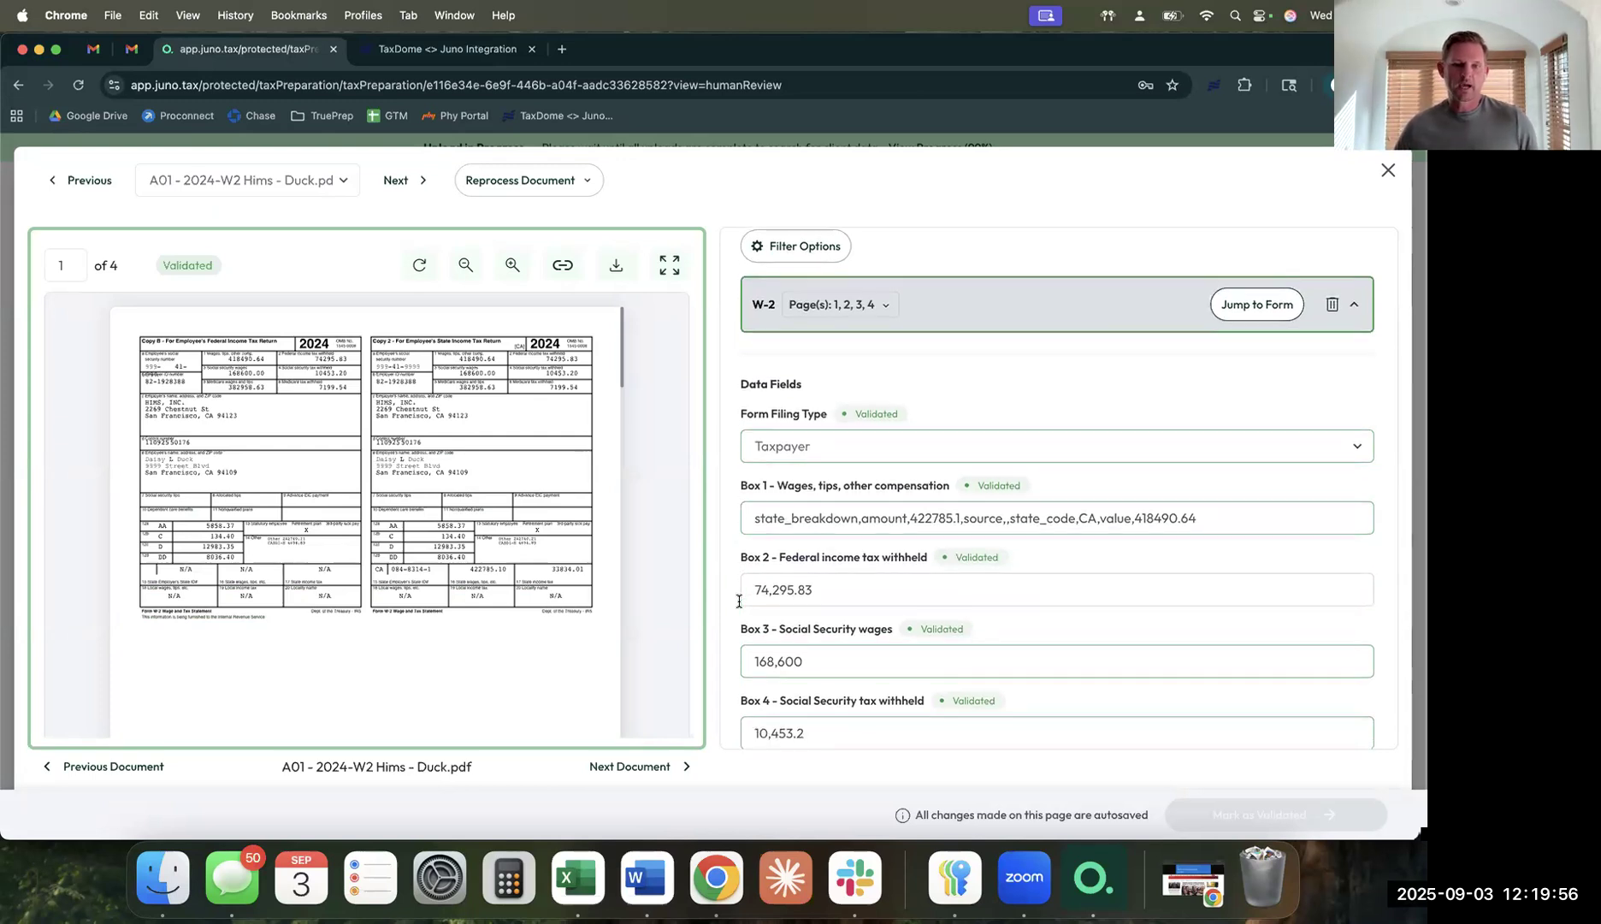
scroll(741, 600, "down", 1)
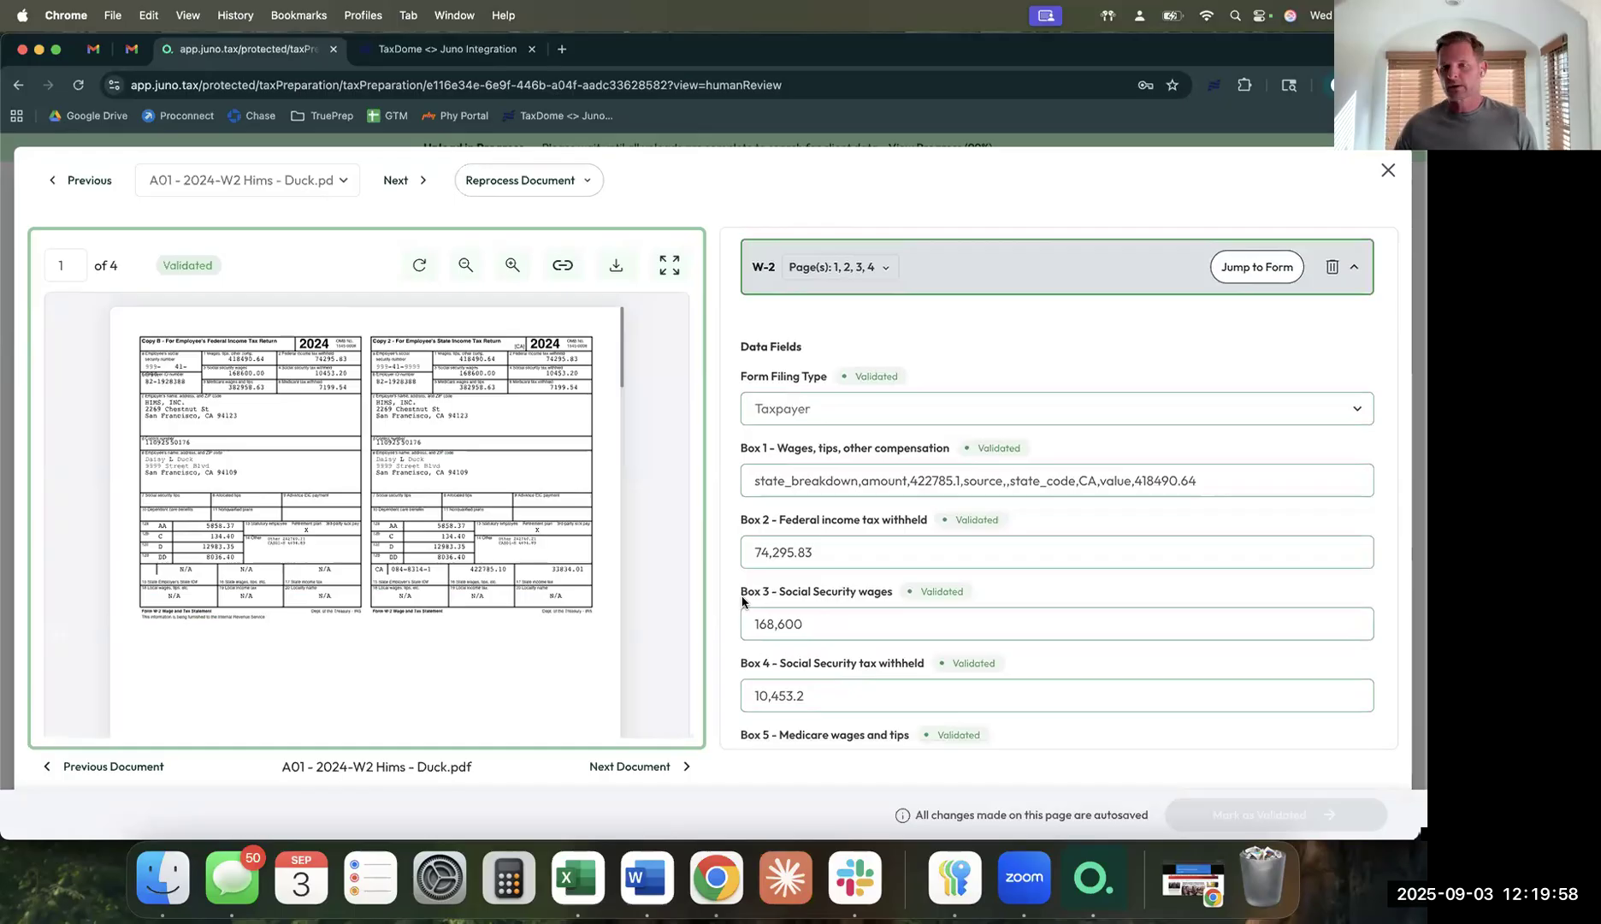
scroll(742, 600, "down", 5)
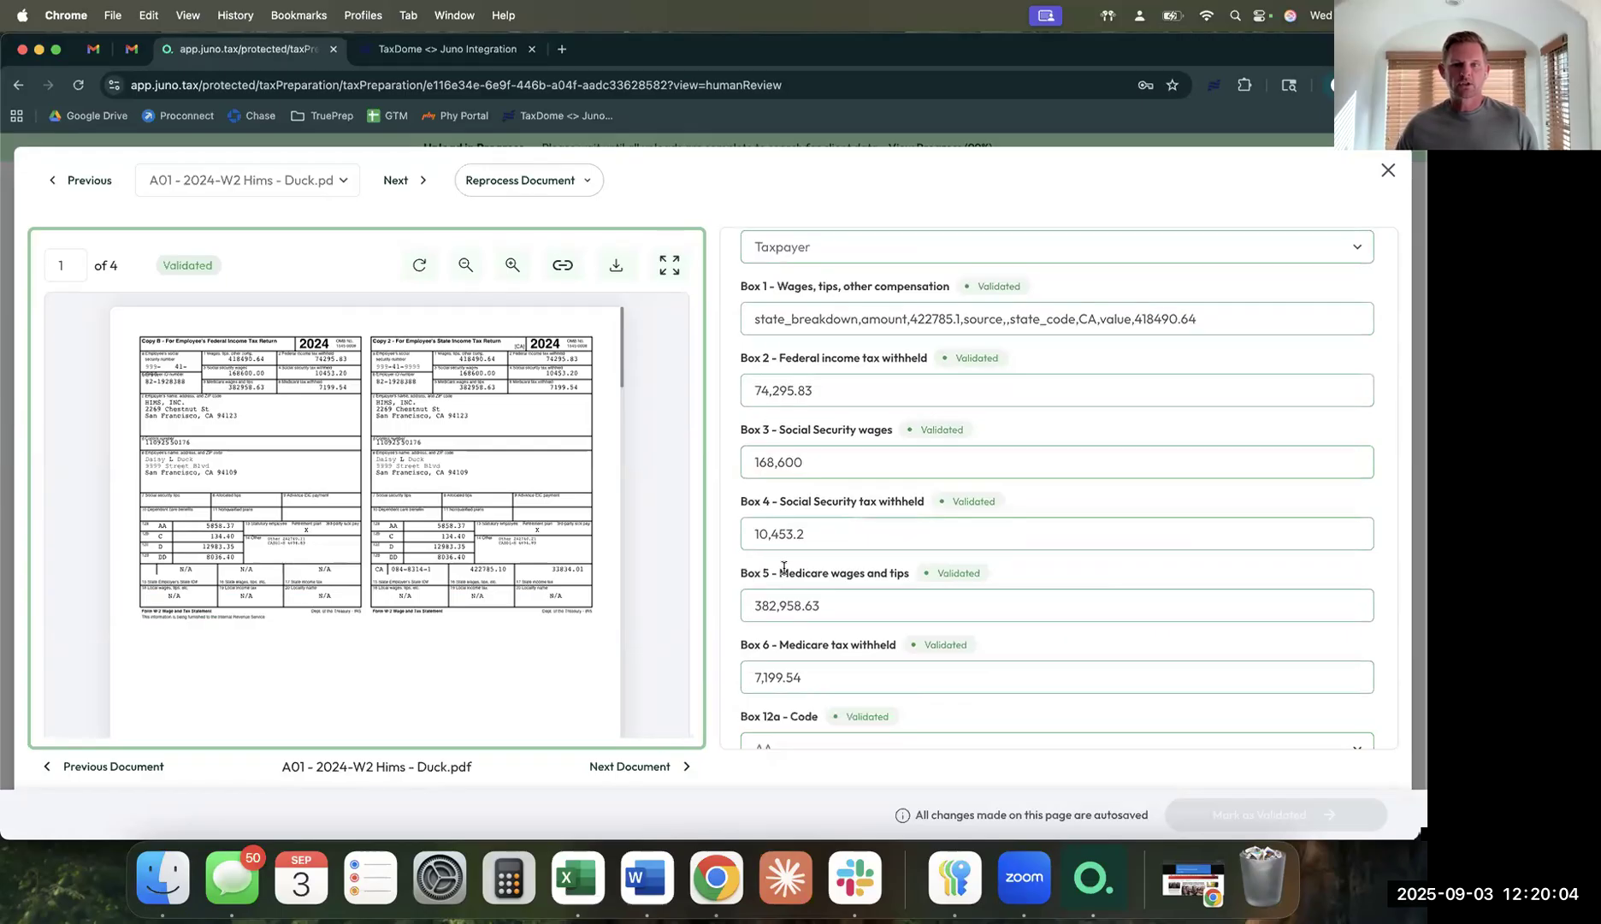
scroll(867, 662, "down", 8)
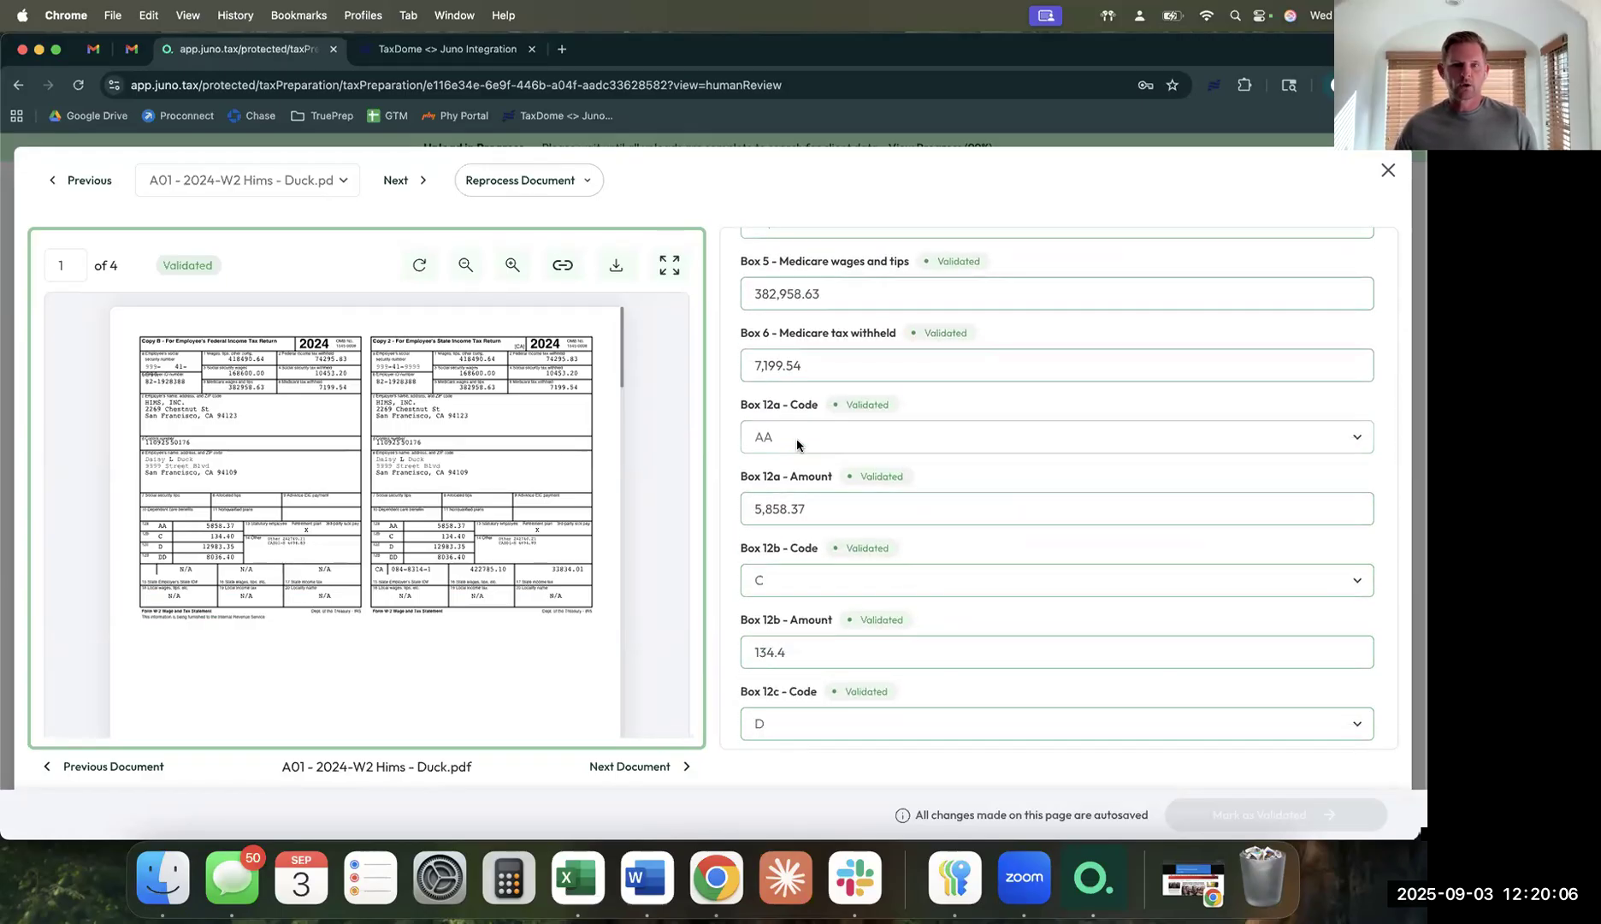
left_click(797, 438)
left_click(797, 441)
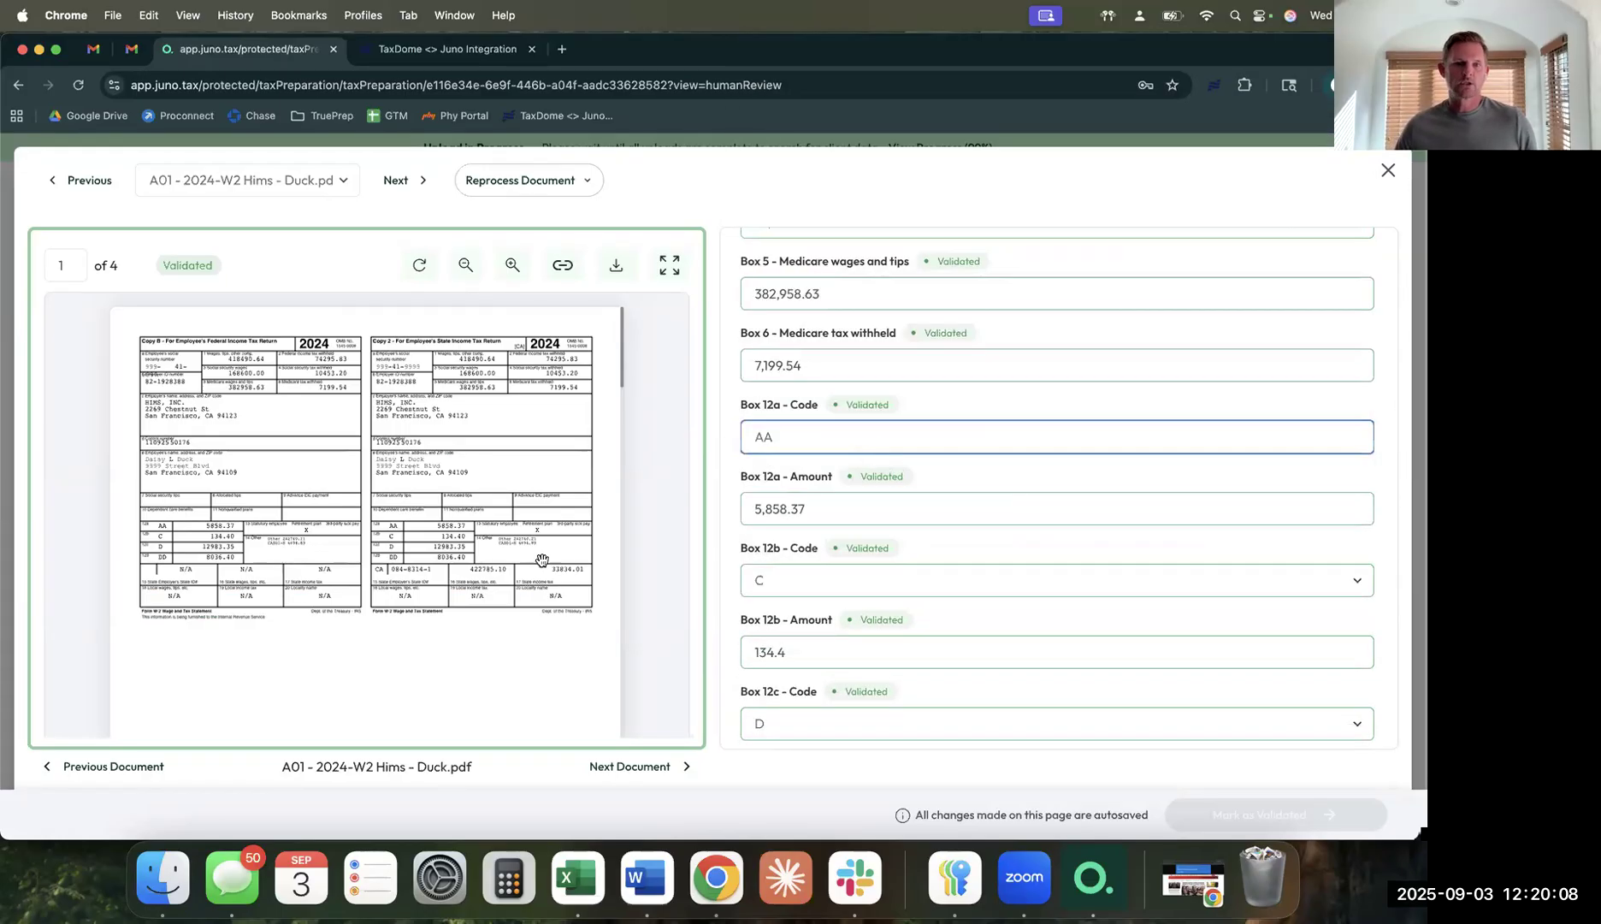
Zoom the W-2 preview in three levels.
left_click(512, 265)
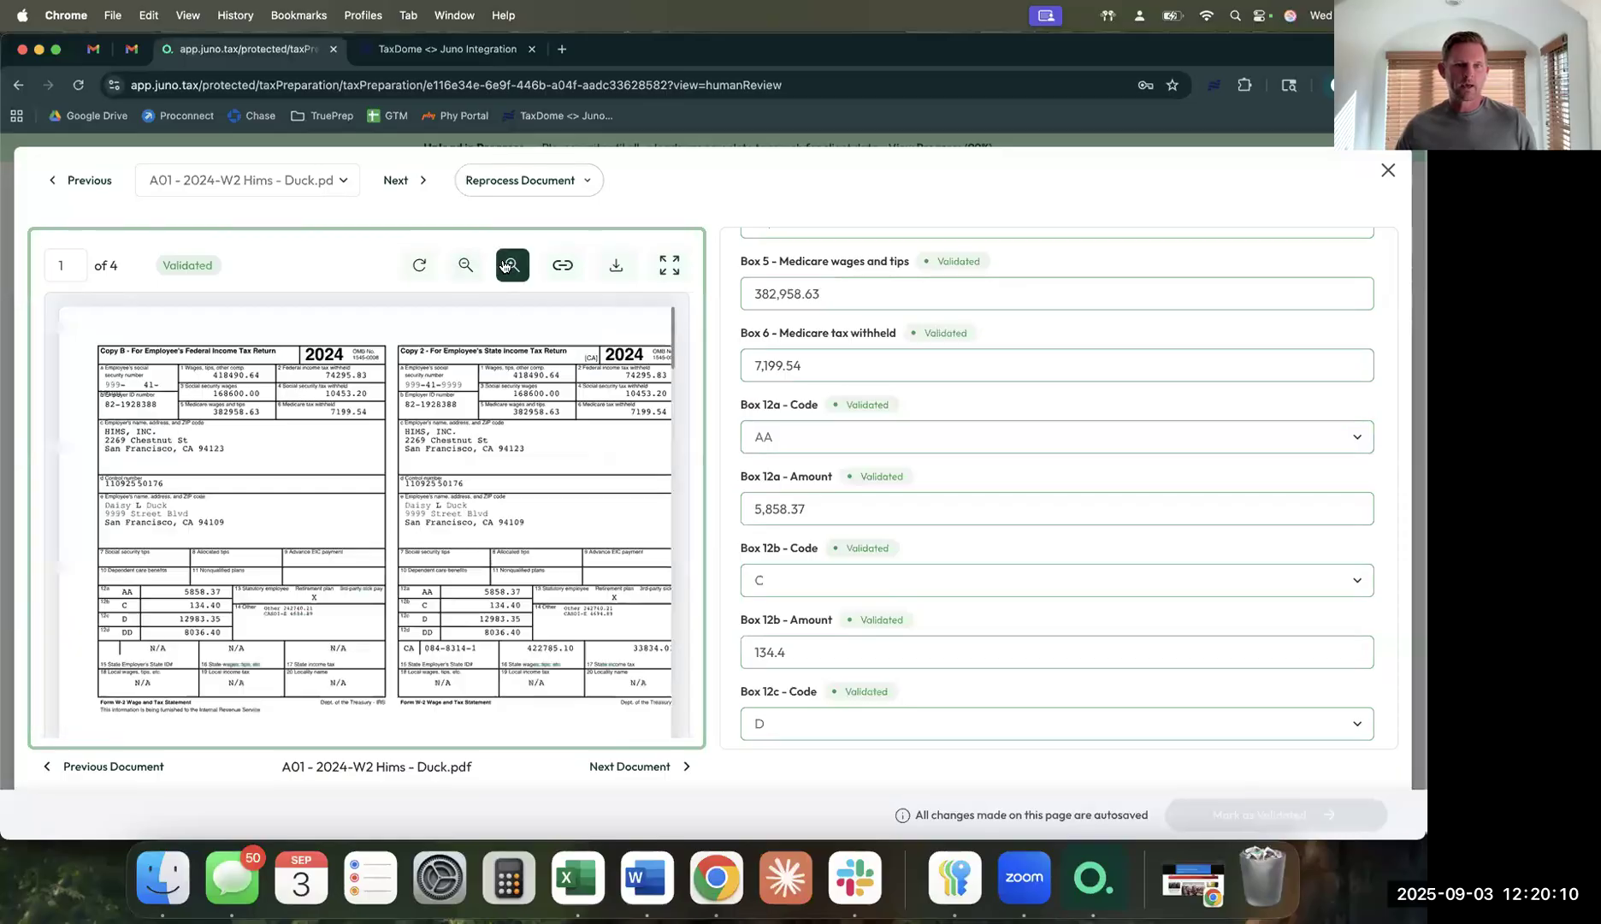
left_click(512, 265)
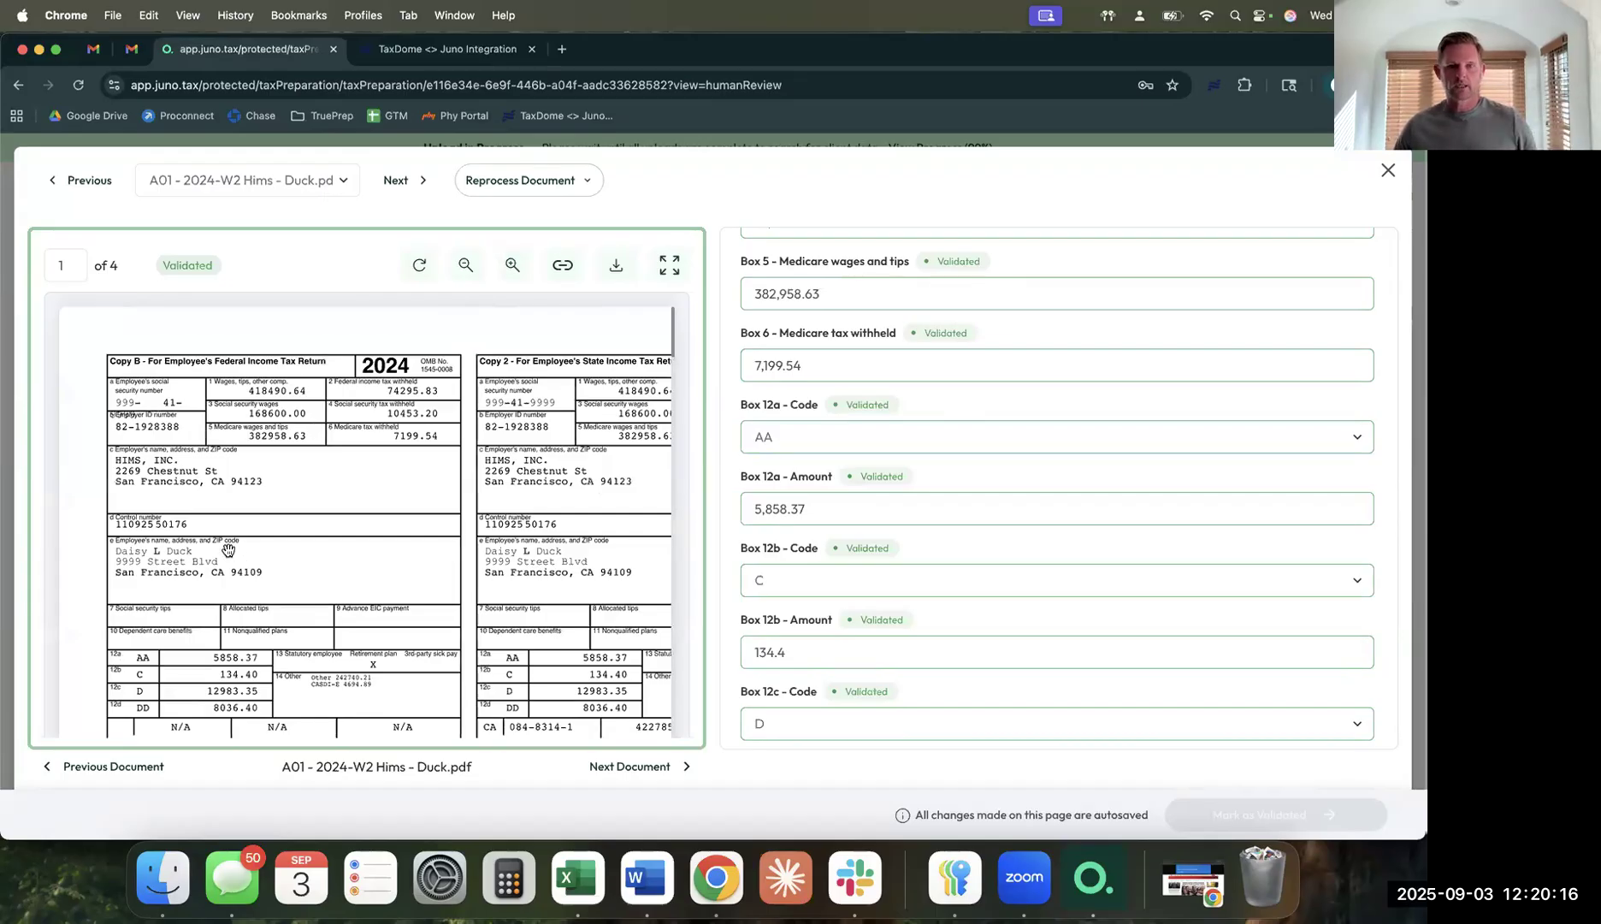
left_click(510, 266)
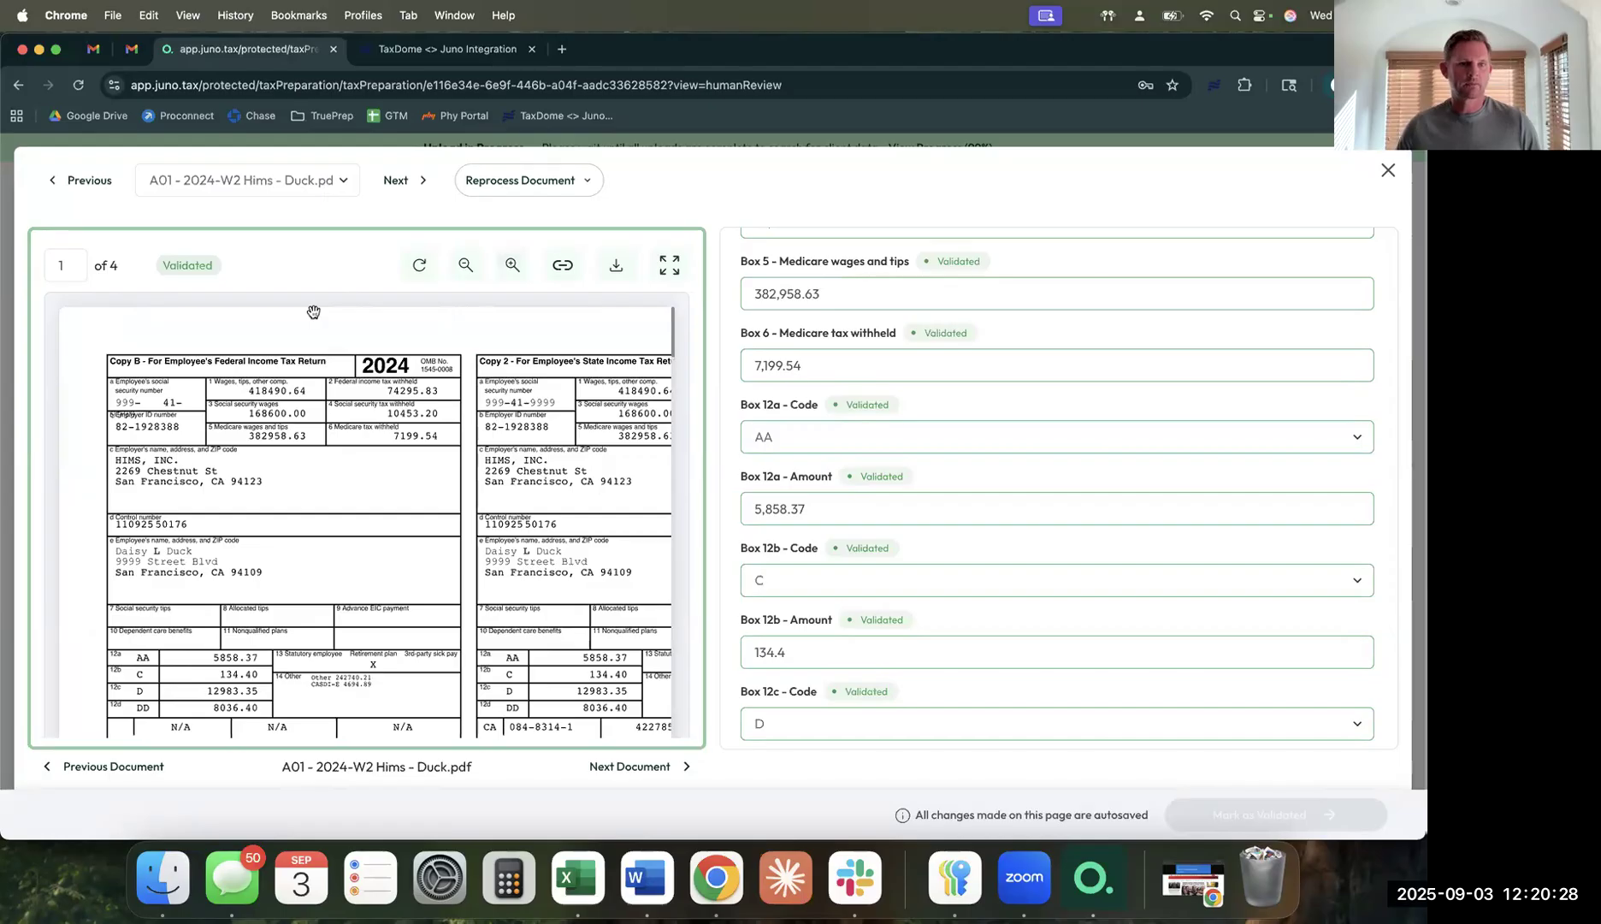
left_click(246, 183)
Switch via the B01 1099-INT to the RET01 Fidelity IRA 1099-R and select its Payer's TIN.
left_click(261, 203)
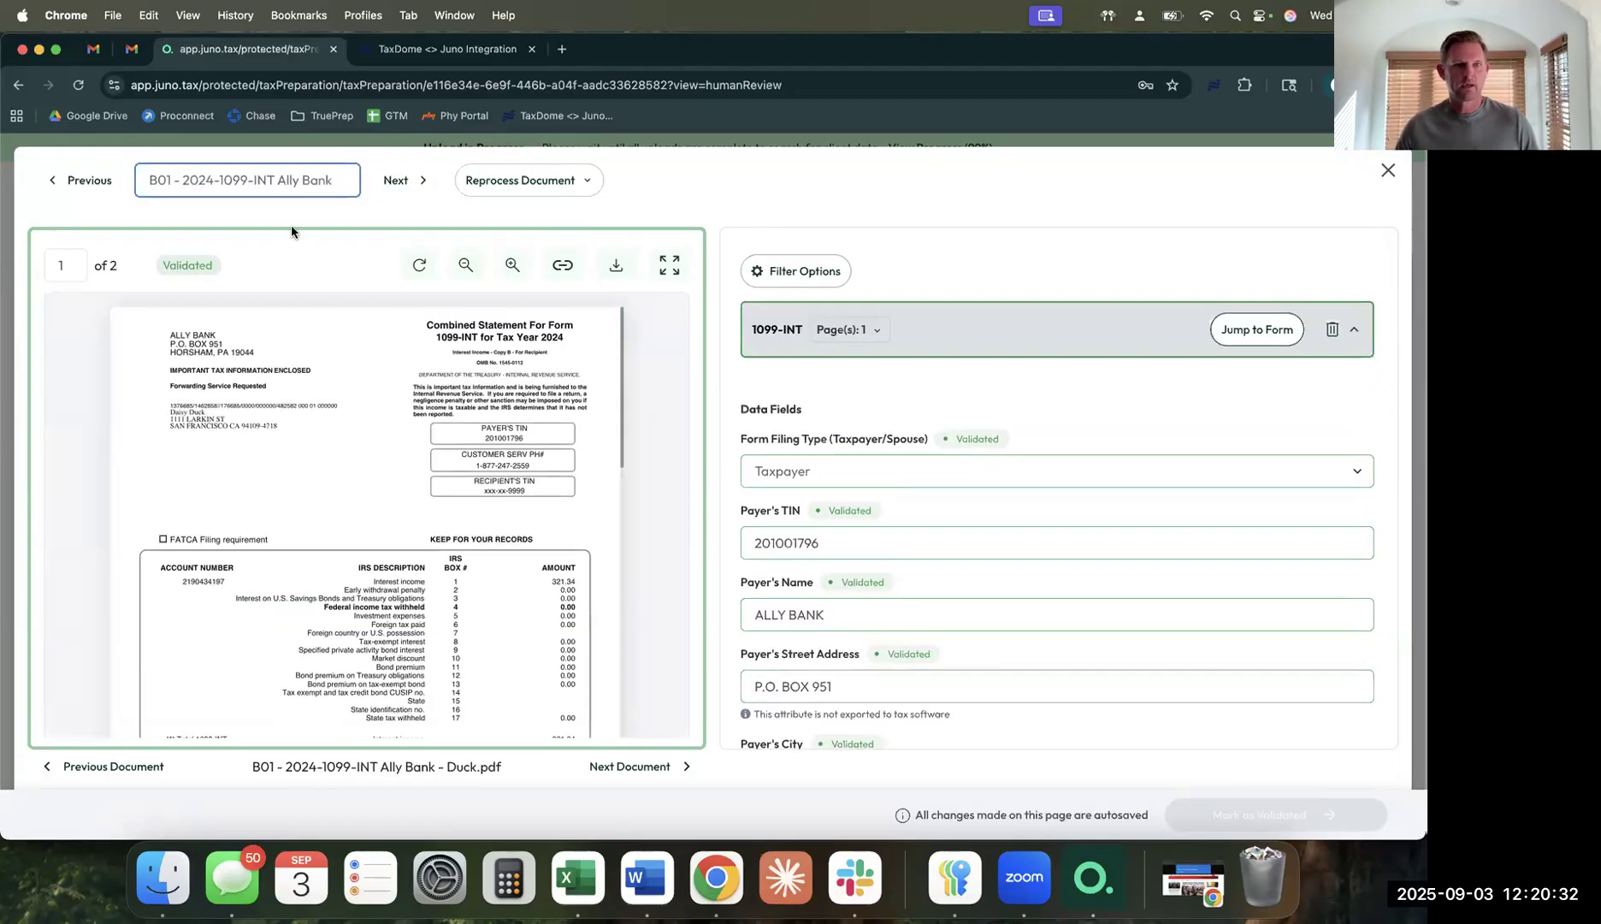
left_click(280, 181)
left_click(320, 318)
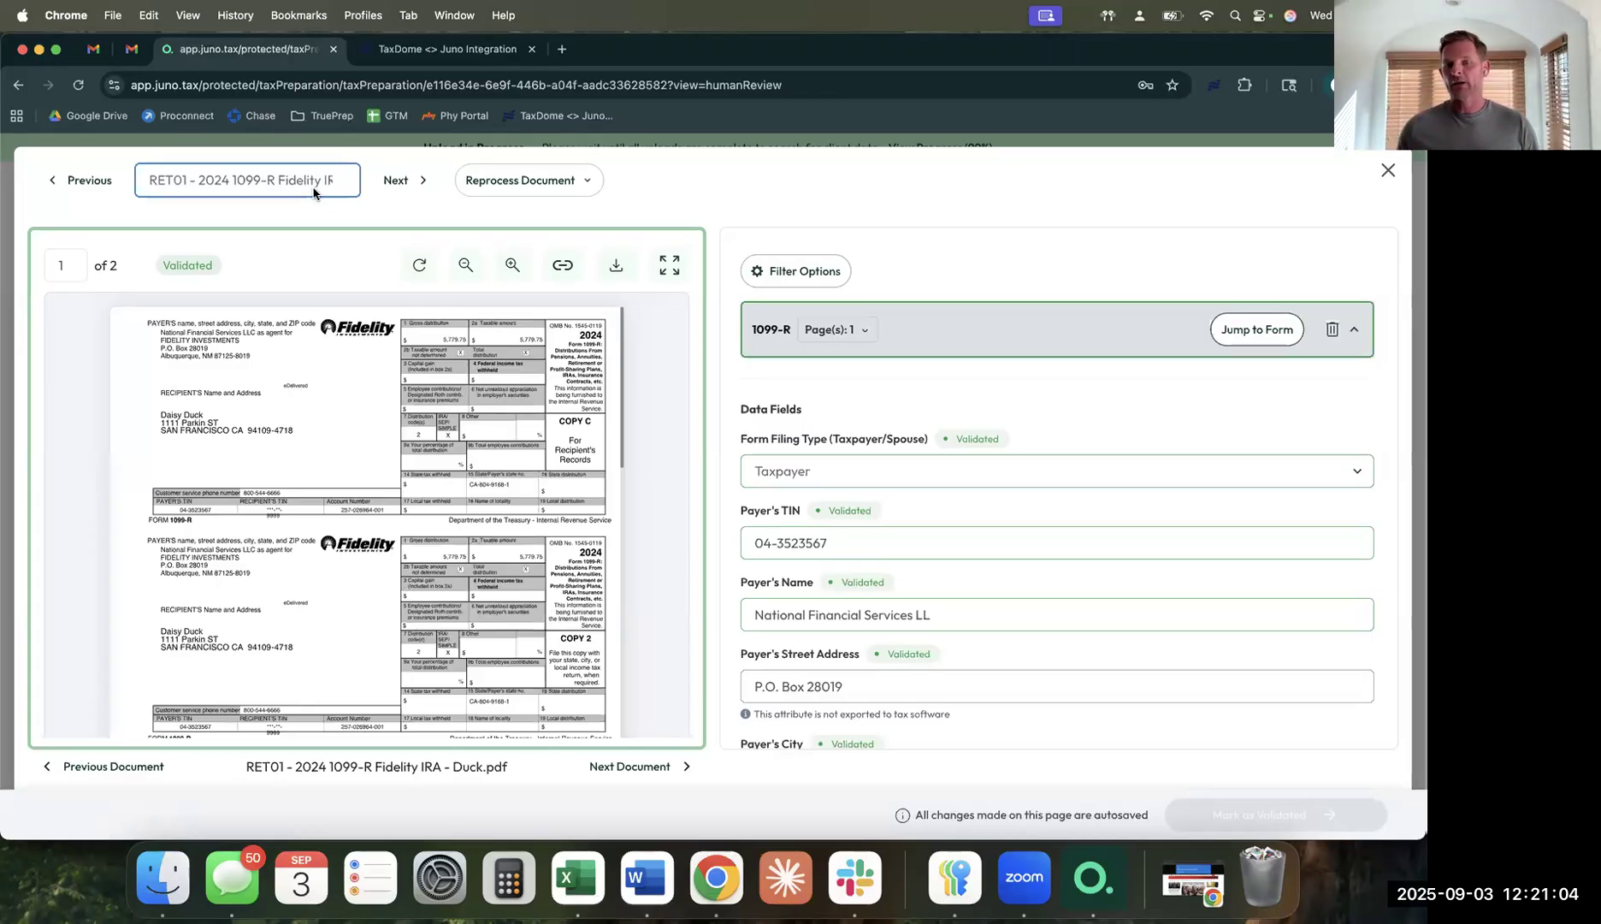
left_click(898, 543)
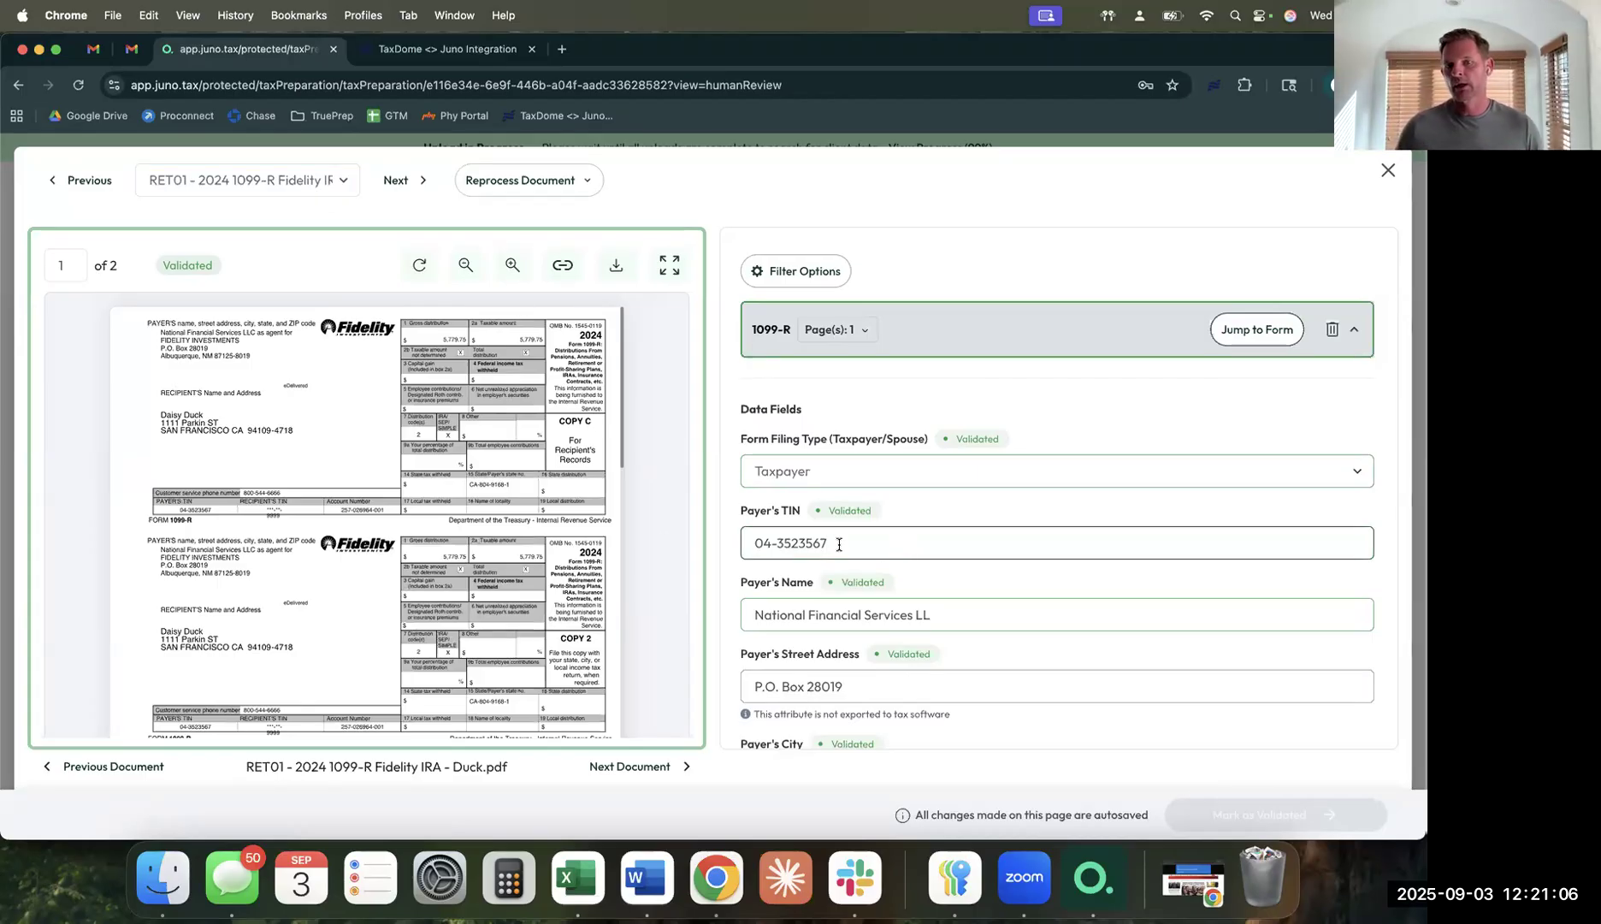
left_click_drag(839, 544, 633, 549)
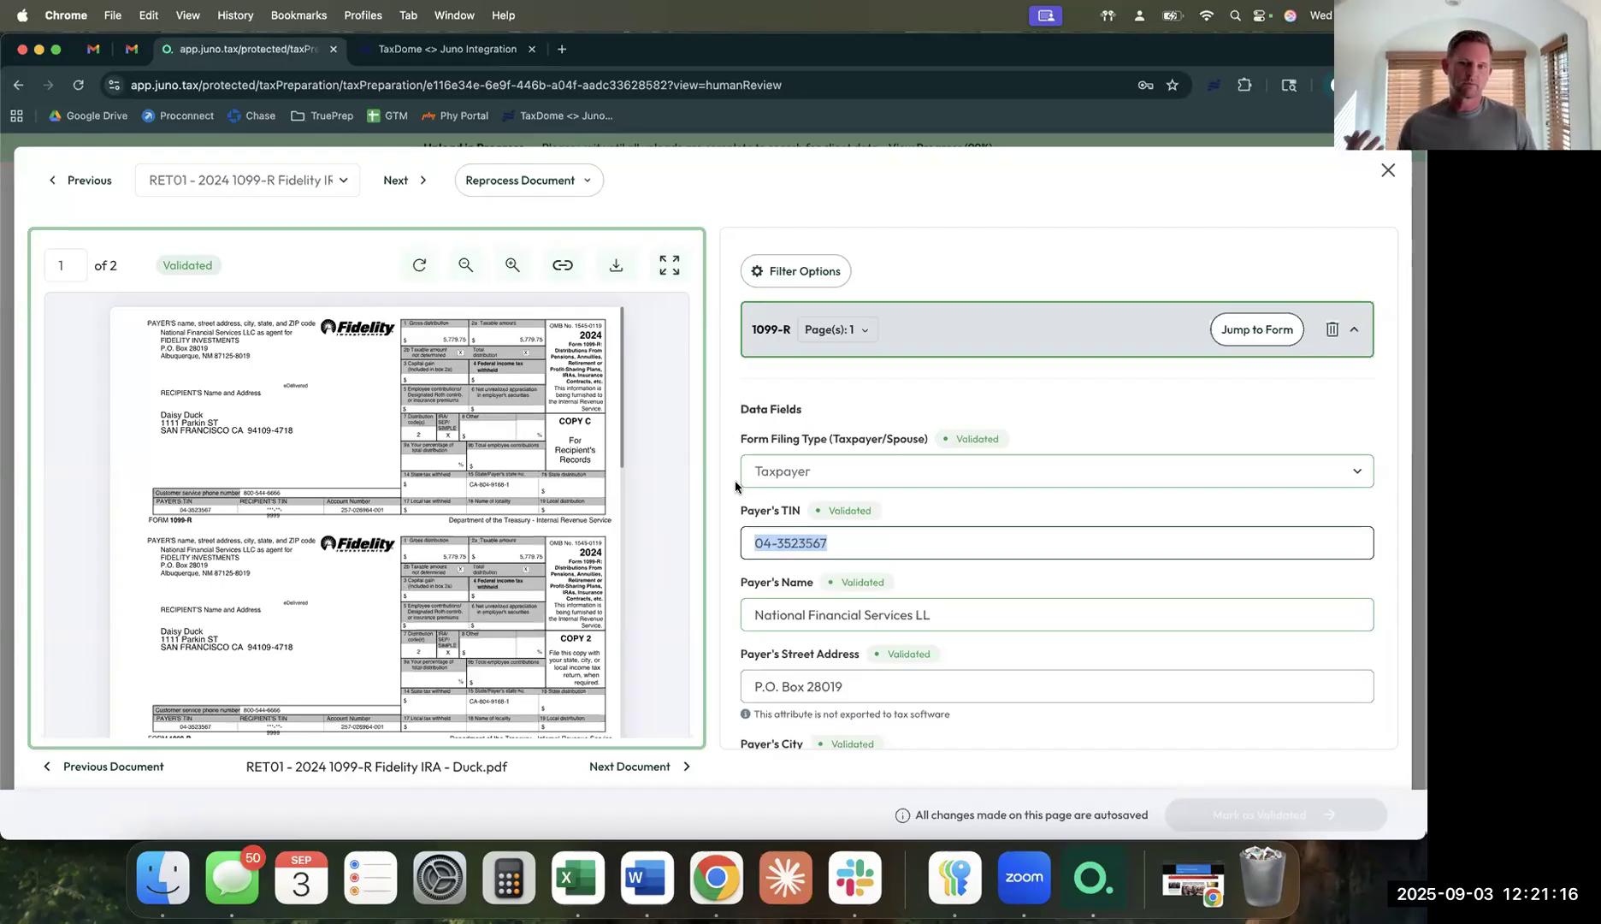
Open B101 - Ameritrade.pdf upright, highlight its warnings, and show Other Important Information.
left_click(248, 184)
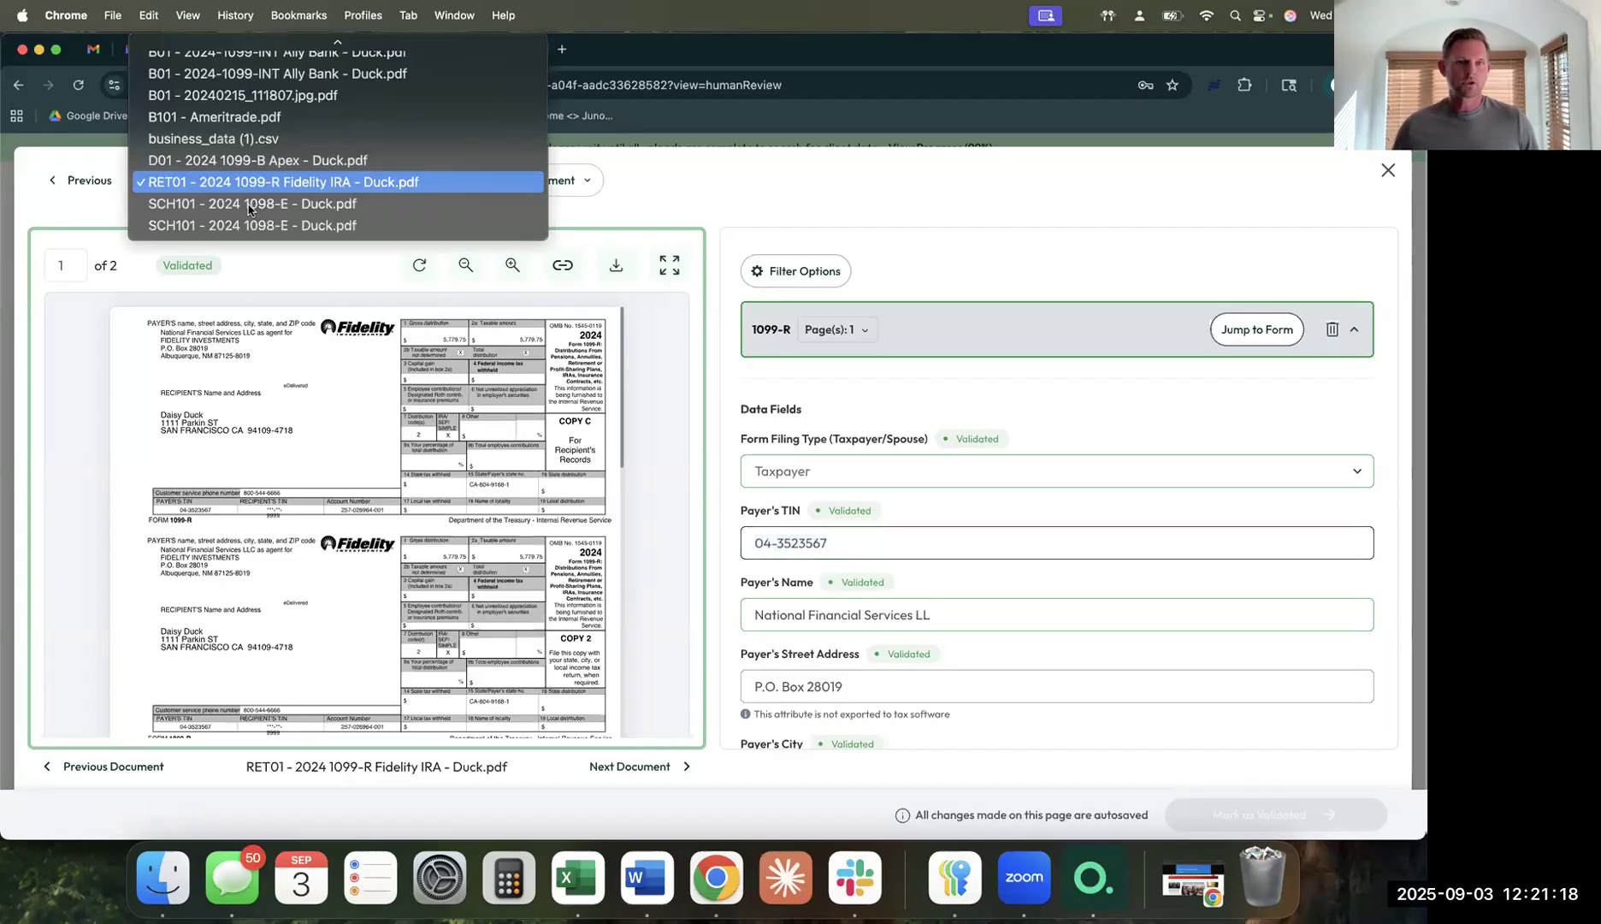
key("Up")
key("Up")
key("Up")
key("Up")
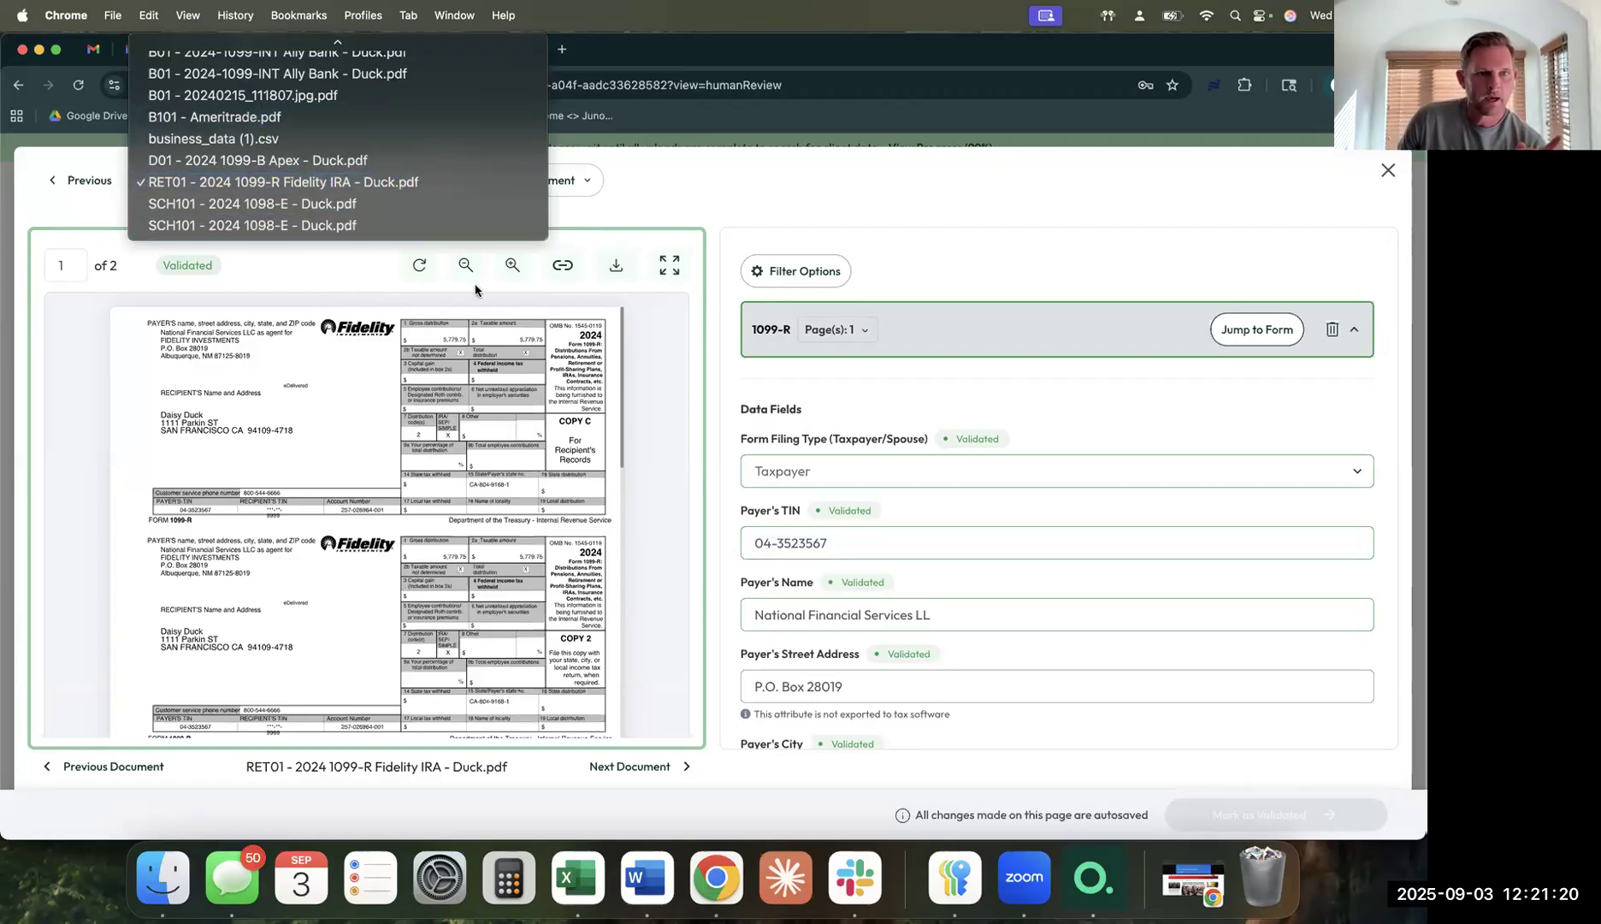
key("Return")
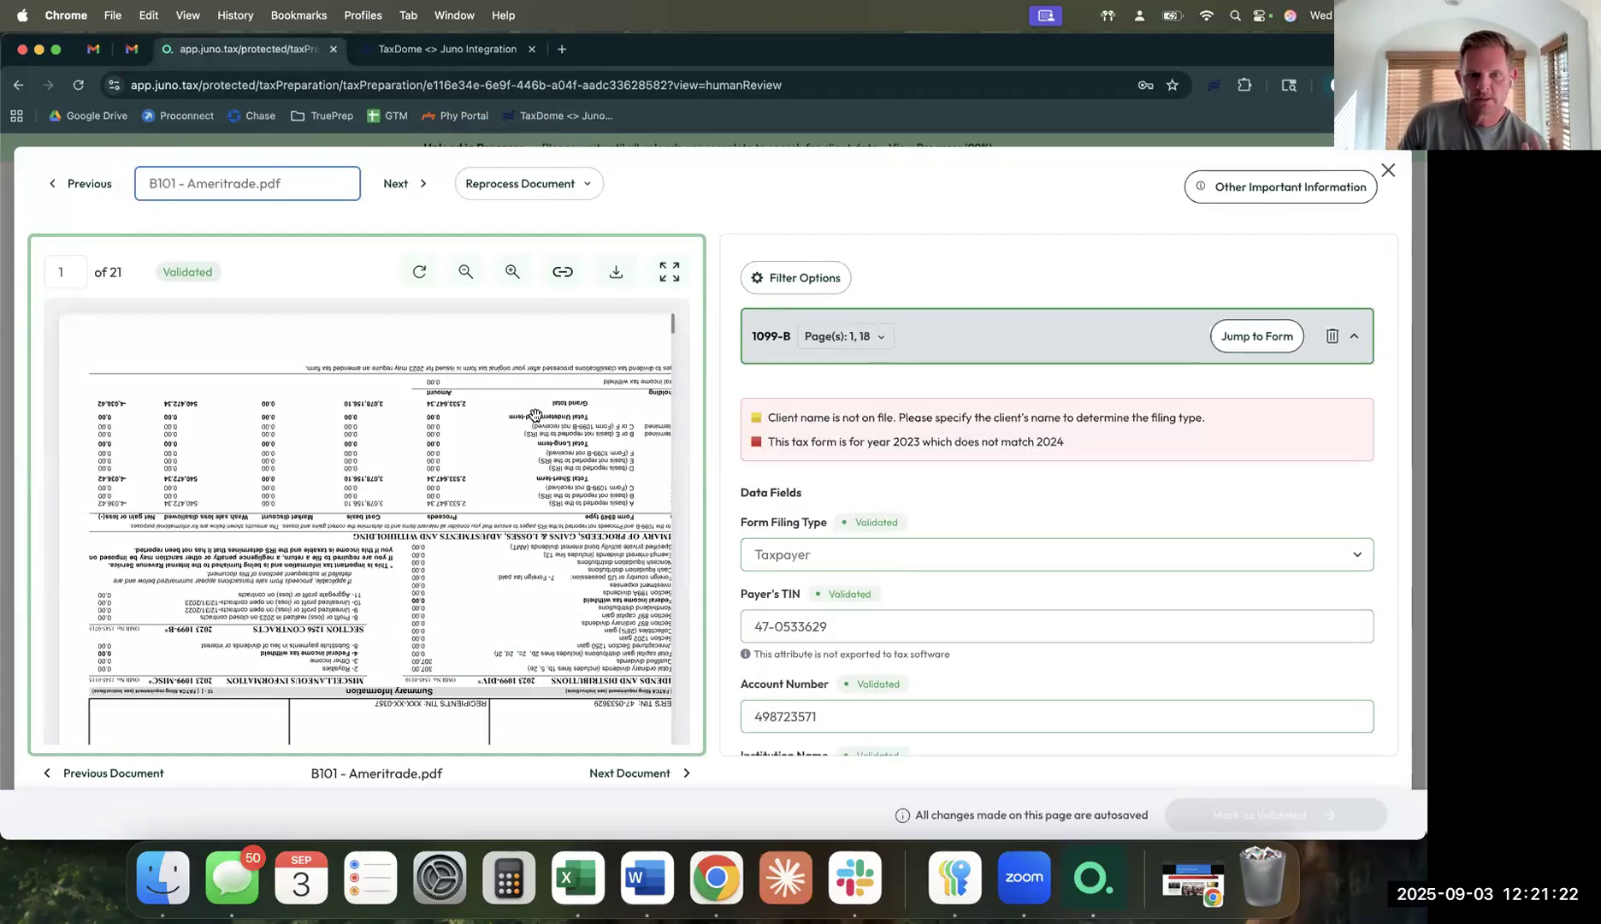
left_click(420, 274)
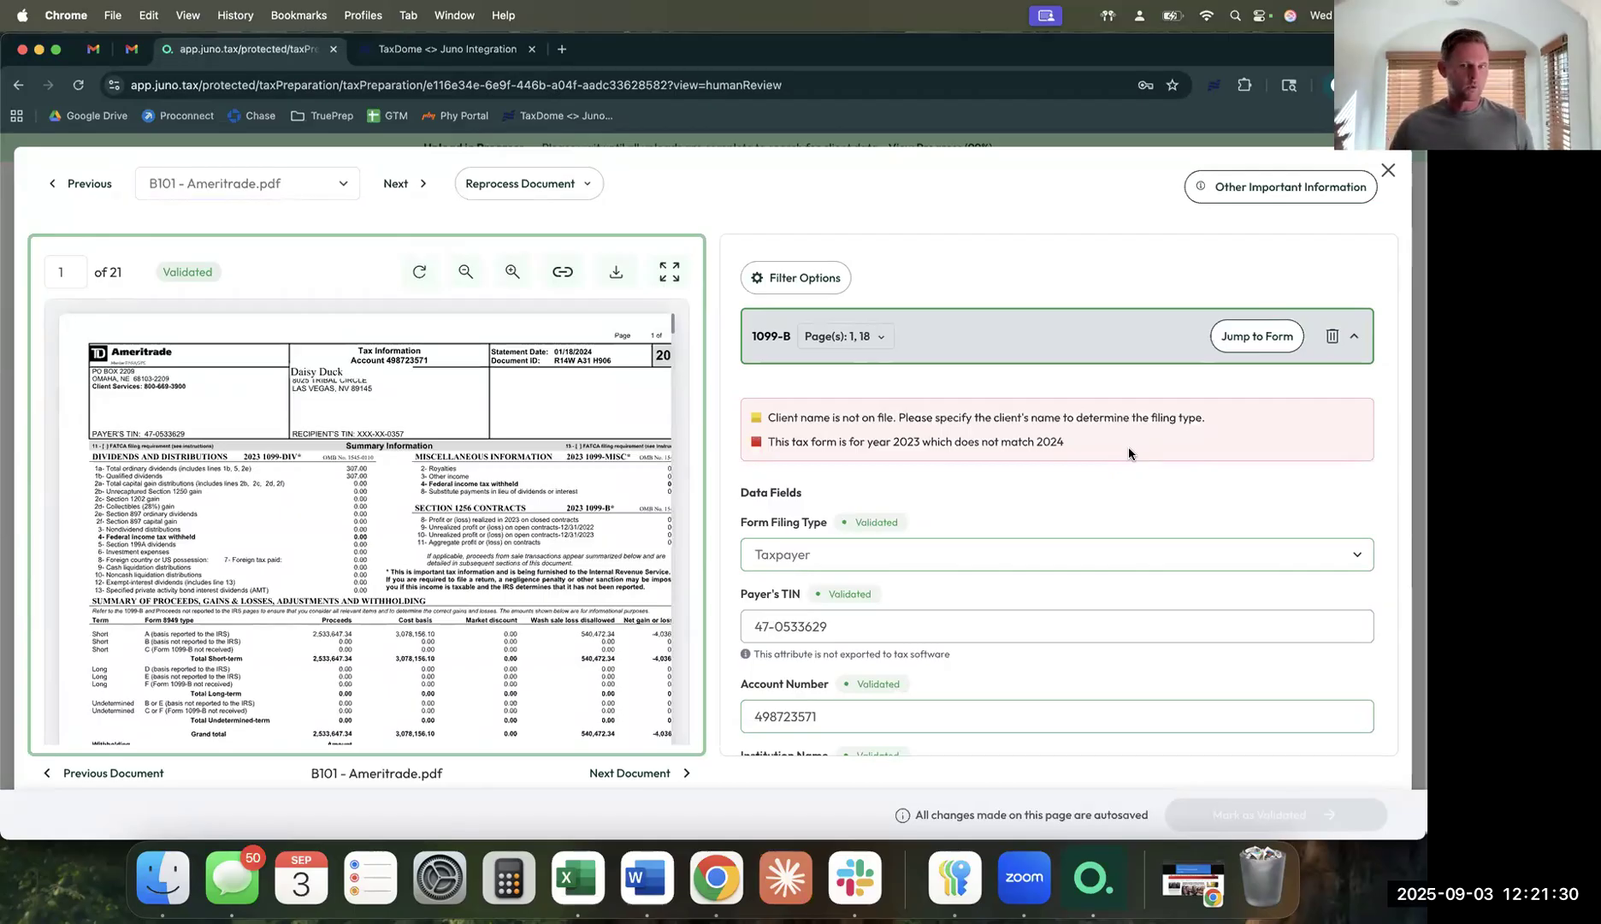
left_click_drag(1128, 447, 739, 412)
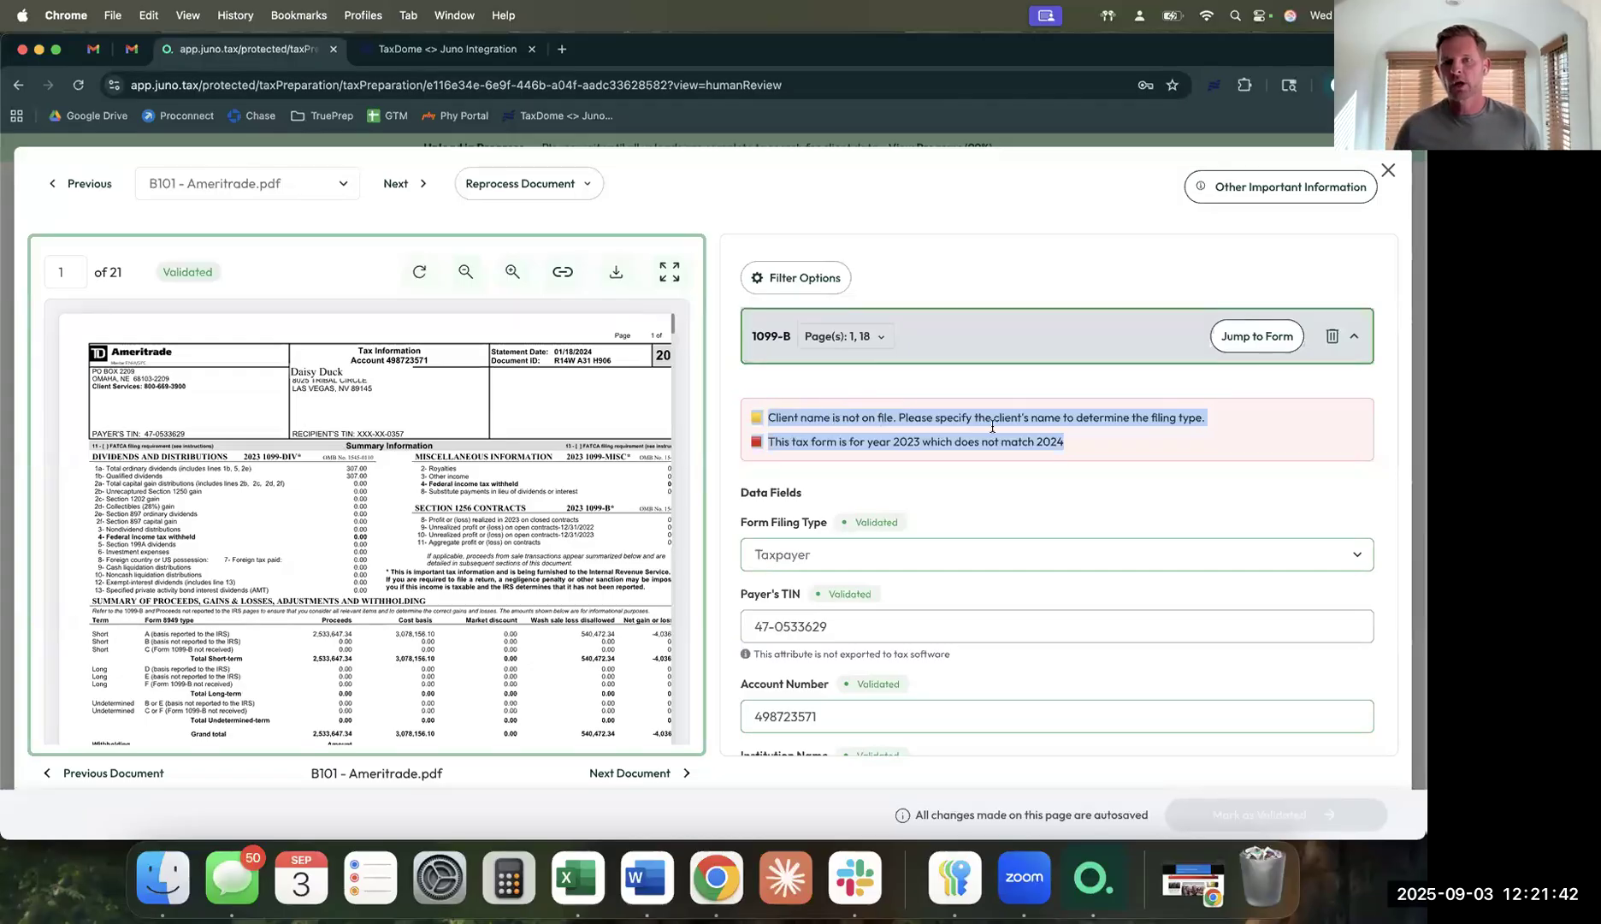
left_click(1199, 187)
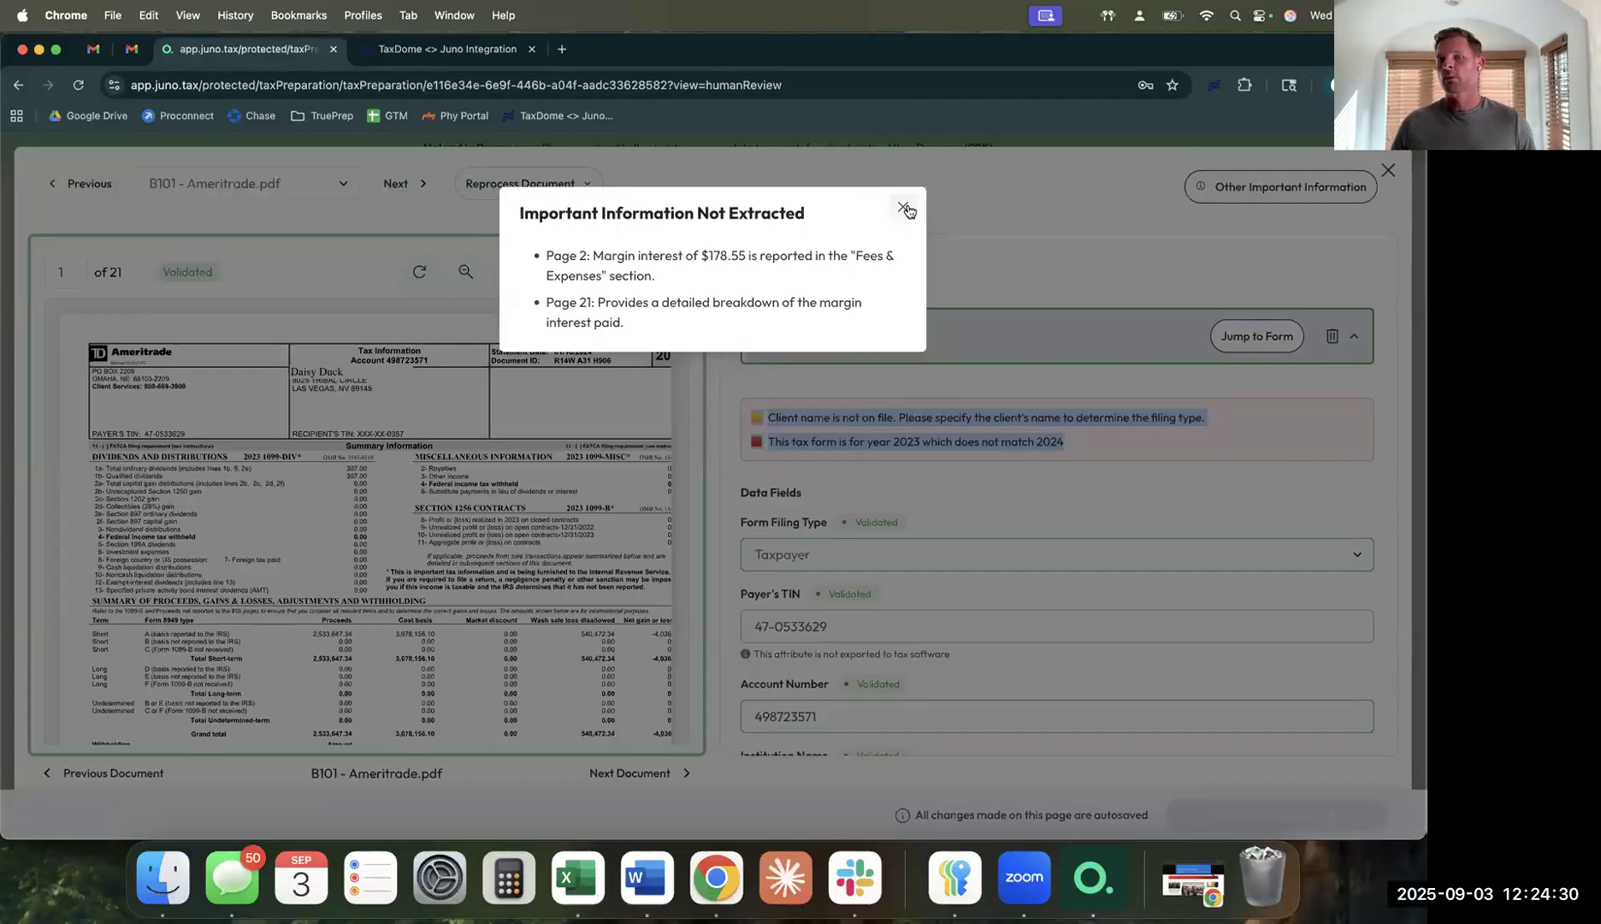
Reopen the Ameritrade 'Important Information Not Extracted' notes, including the $178.55 margin interest note.
left_click(905, 208)
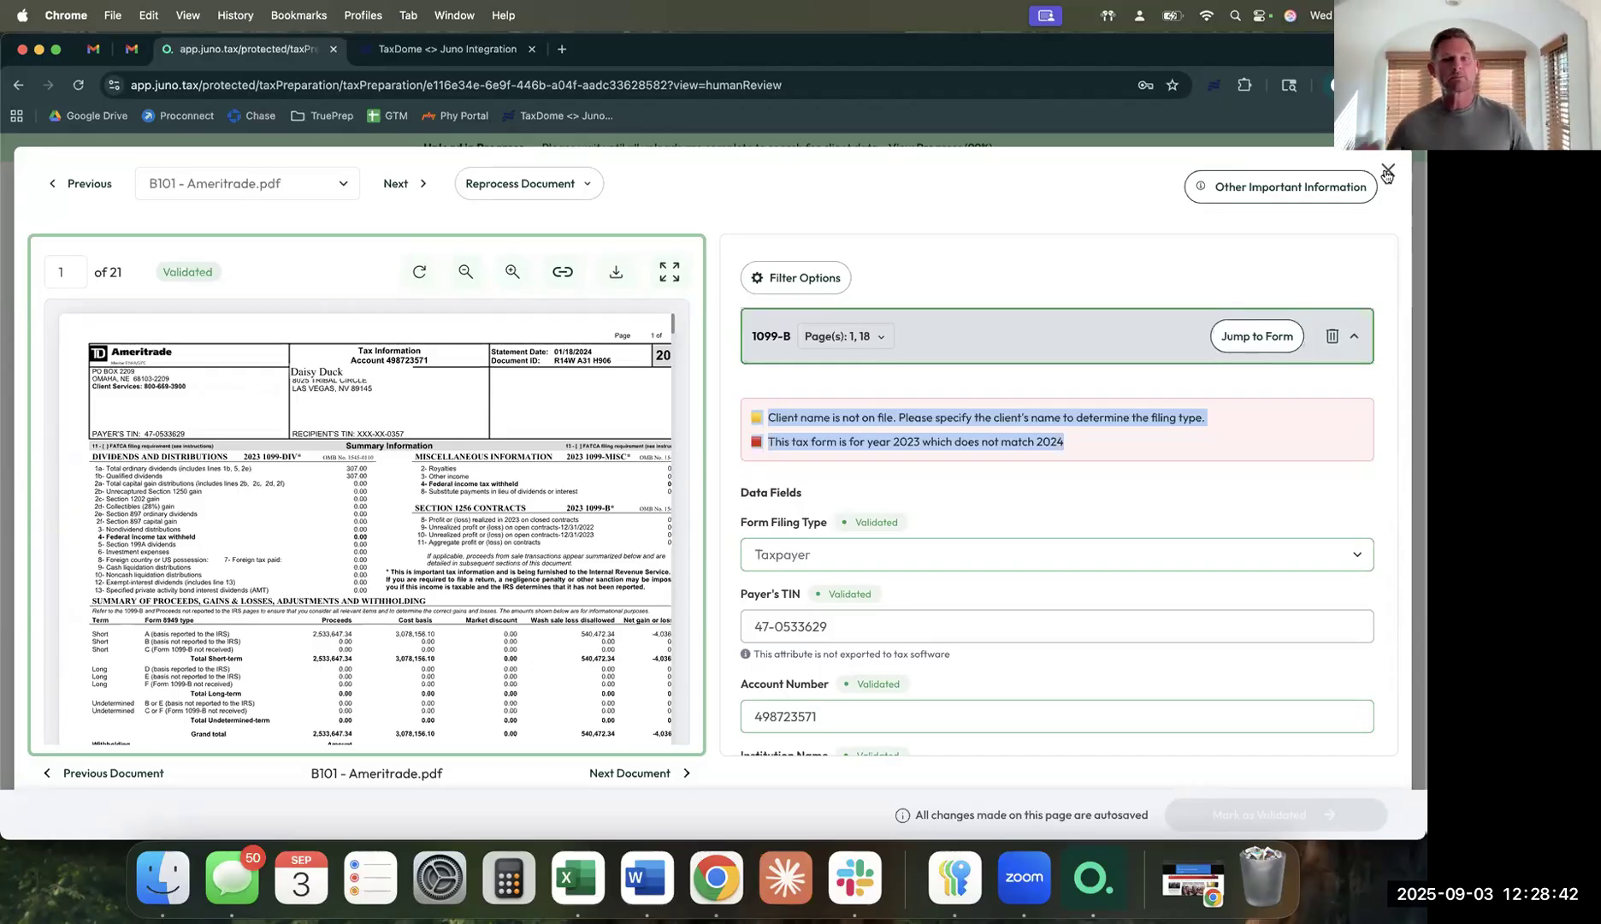
left_click(1276, 189)
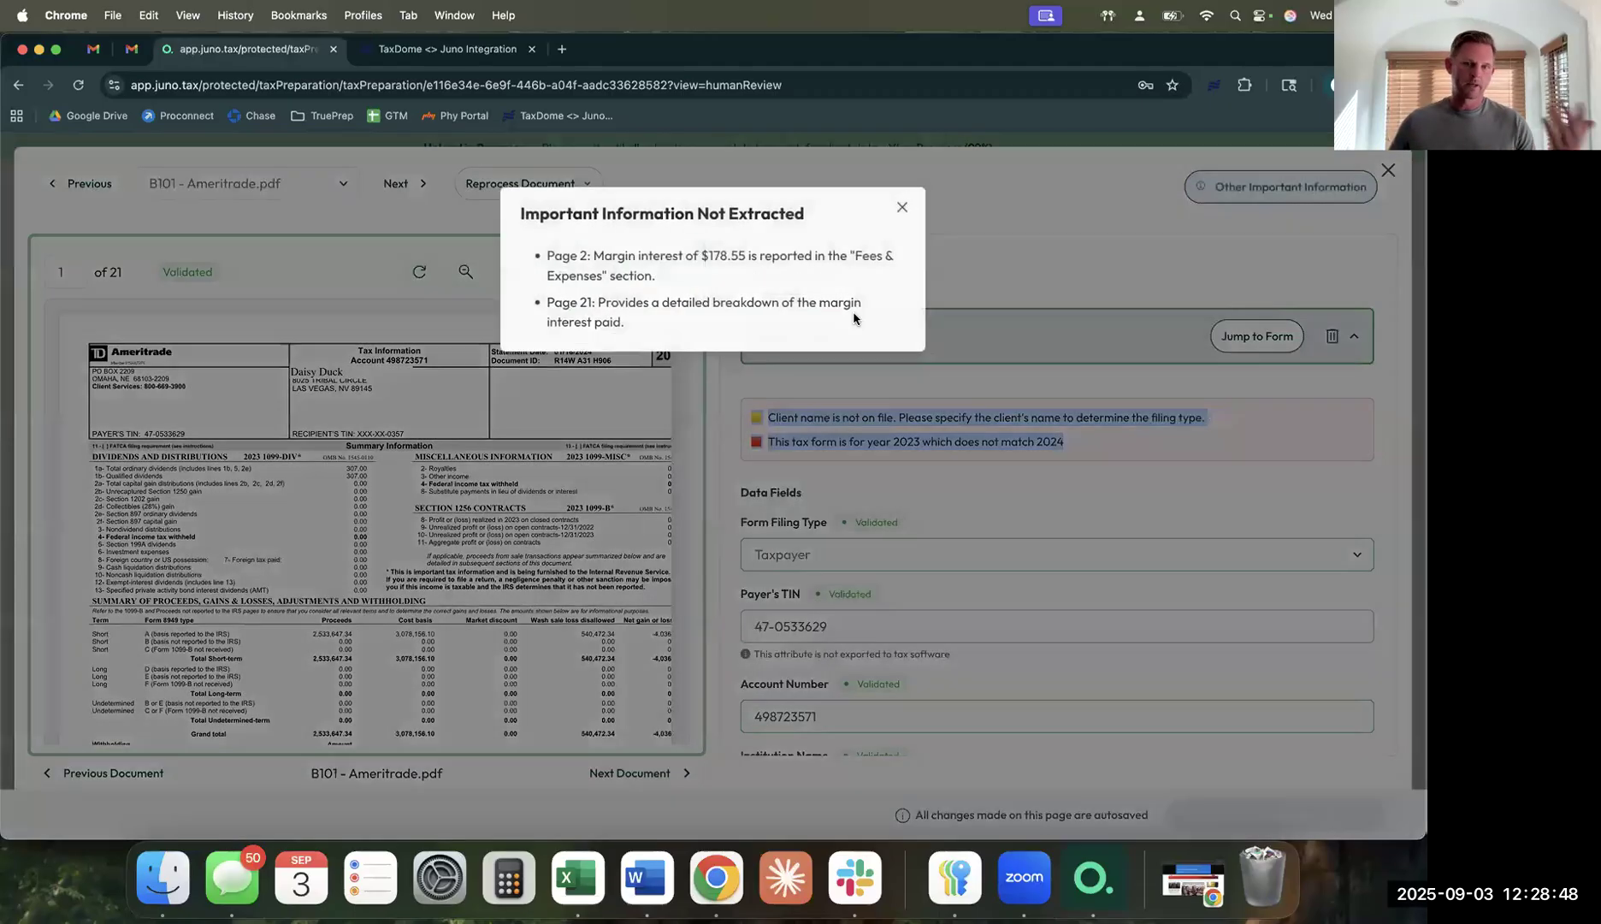
Close the not-extracted notes and clear the warning text selection on the Ameritrade 1099-B review.
left_click(904, 209)
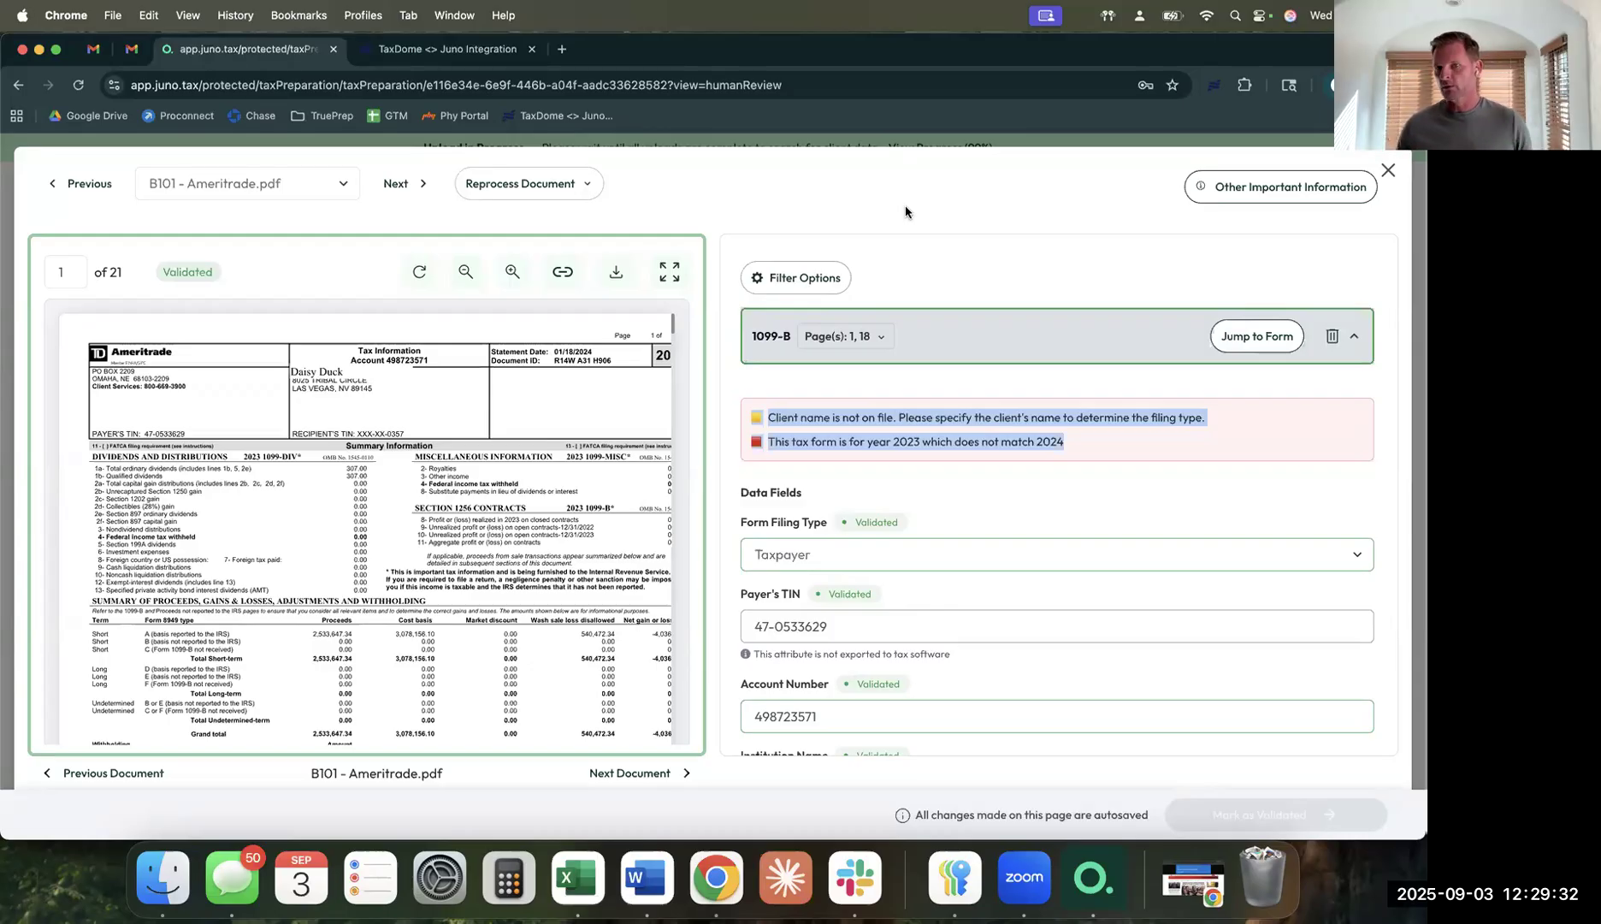
left_click(938, 219)
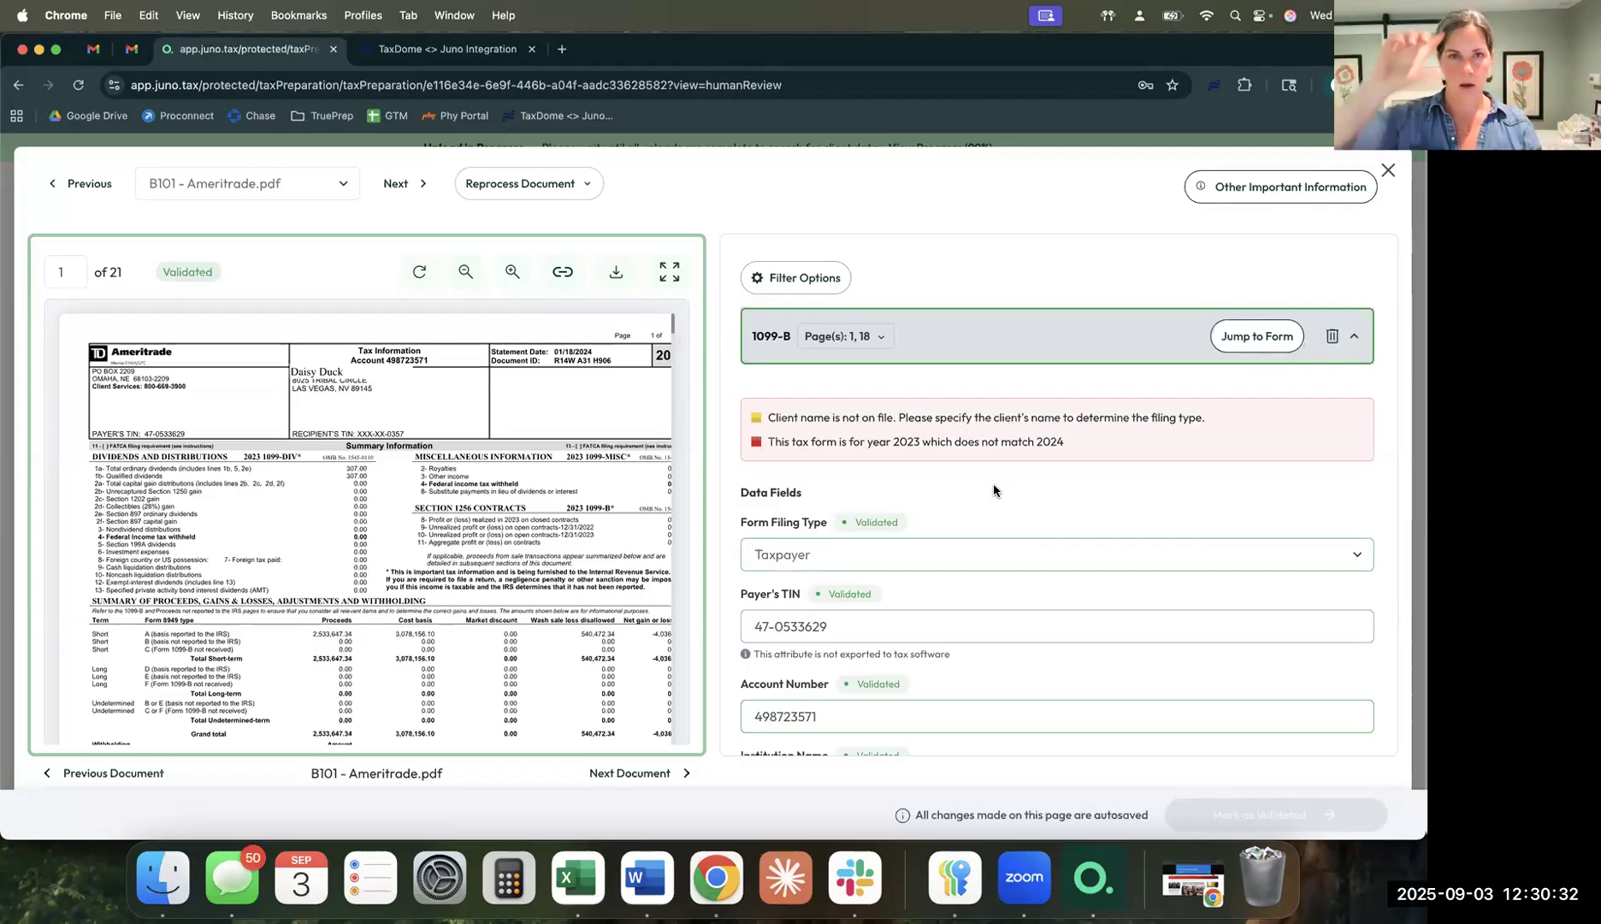
Close the Ameritrade review and open the downloaded Tax Document Report PDF in Chrome.
left_click(1388, 170)
scroll(961, 361, "up", 3)
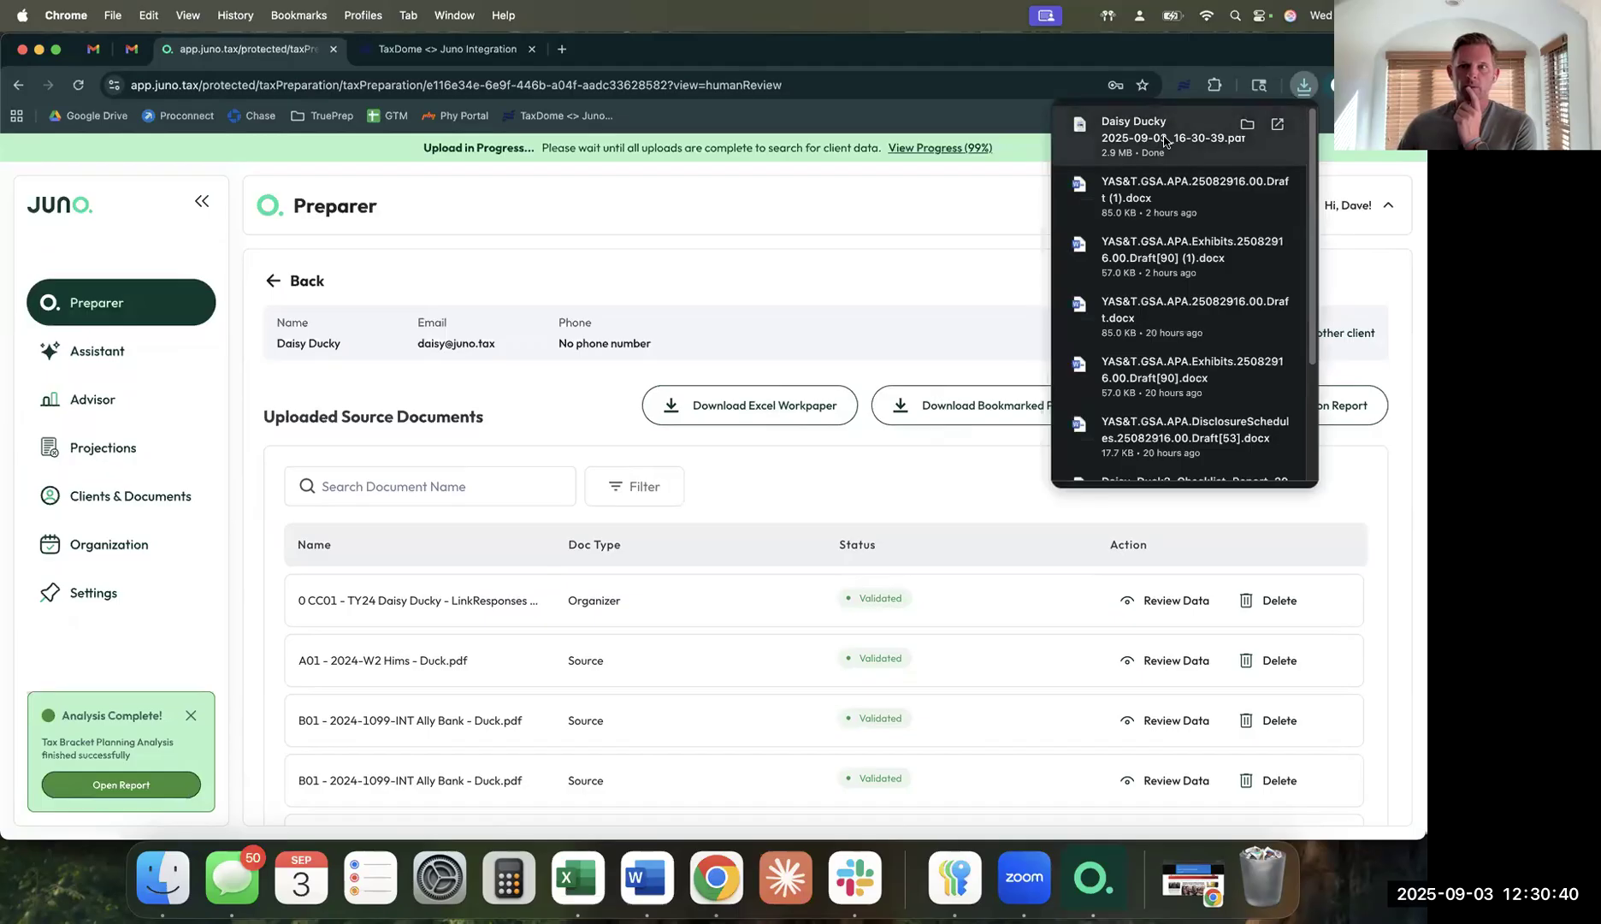
left_click(1179, 129)
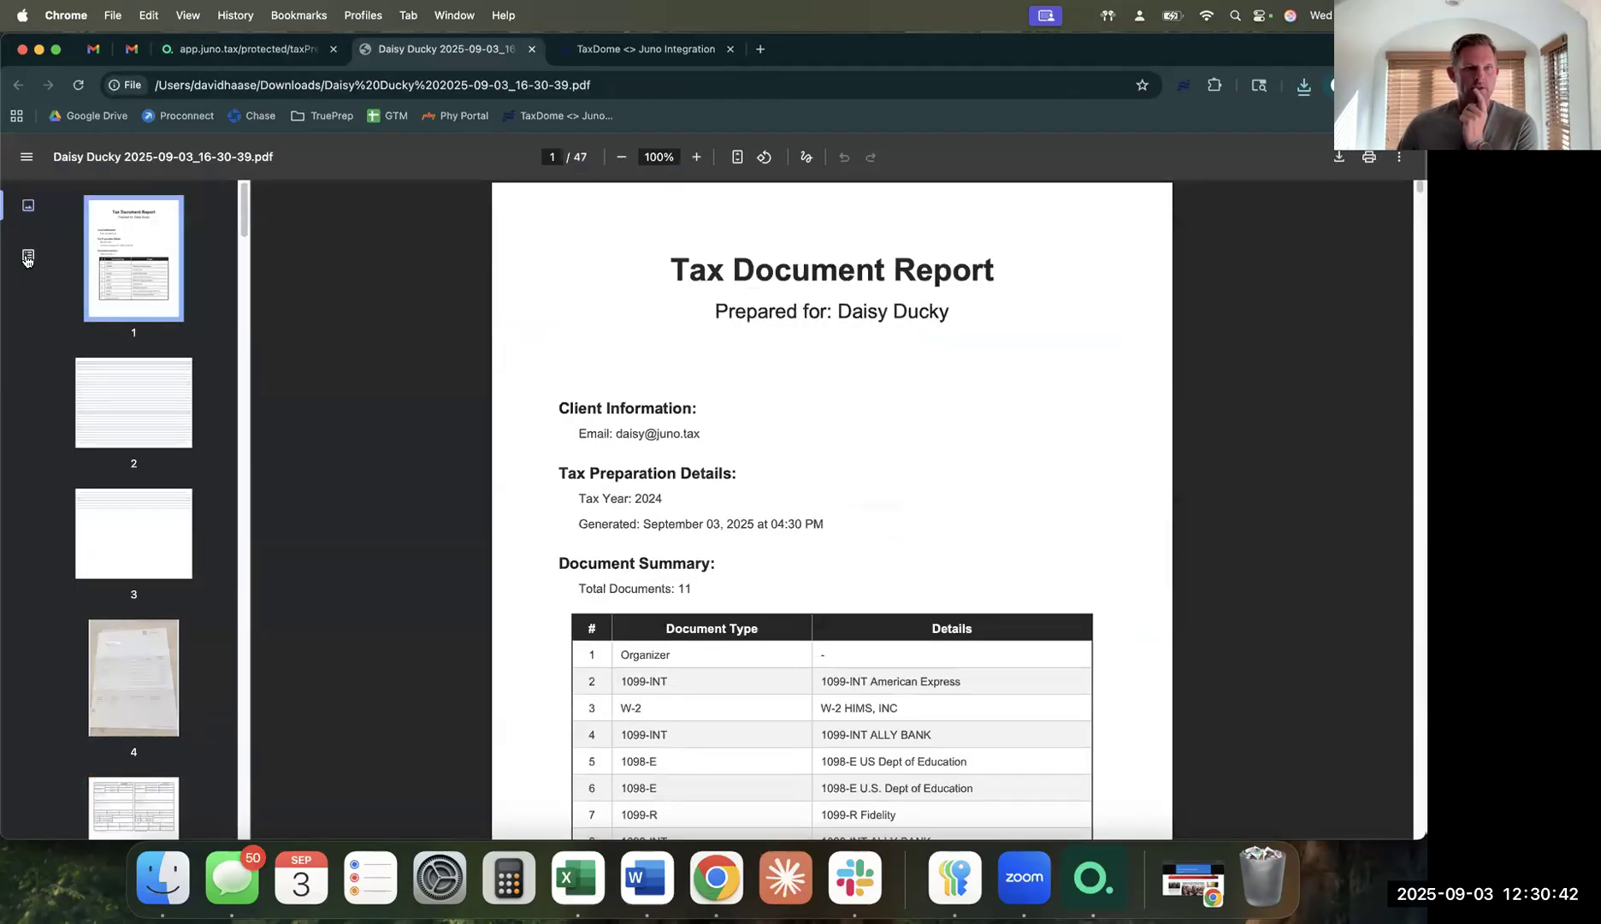
Show the PDF outline and expand the W-2, 1099-R, 1098-E, 1099-INT and Consolidated Brokerage sections.
left_click(28, 255)
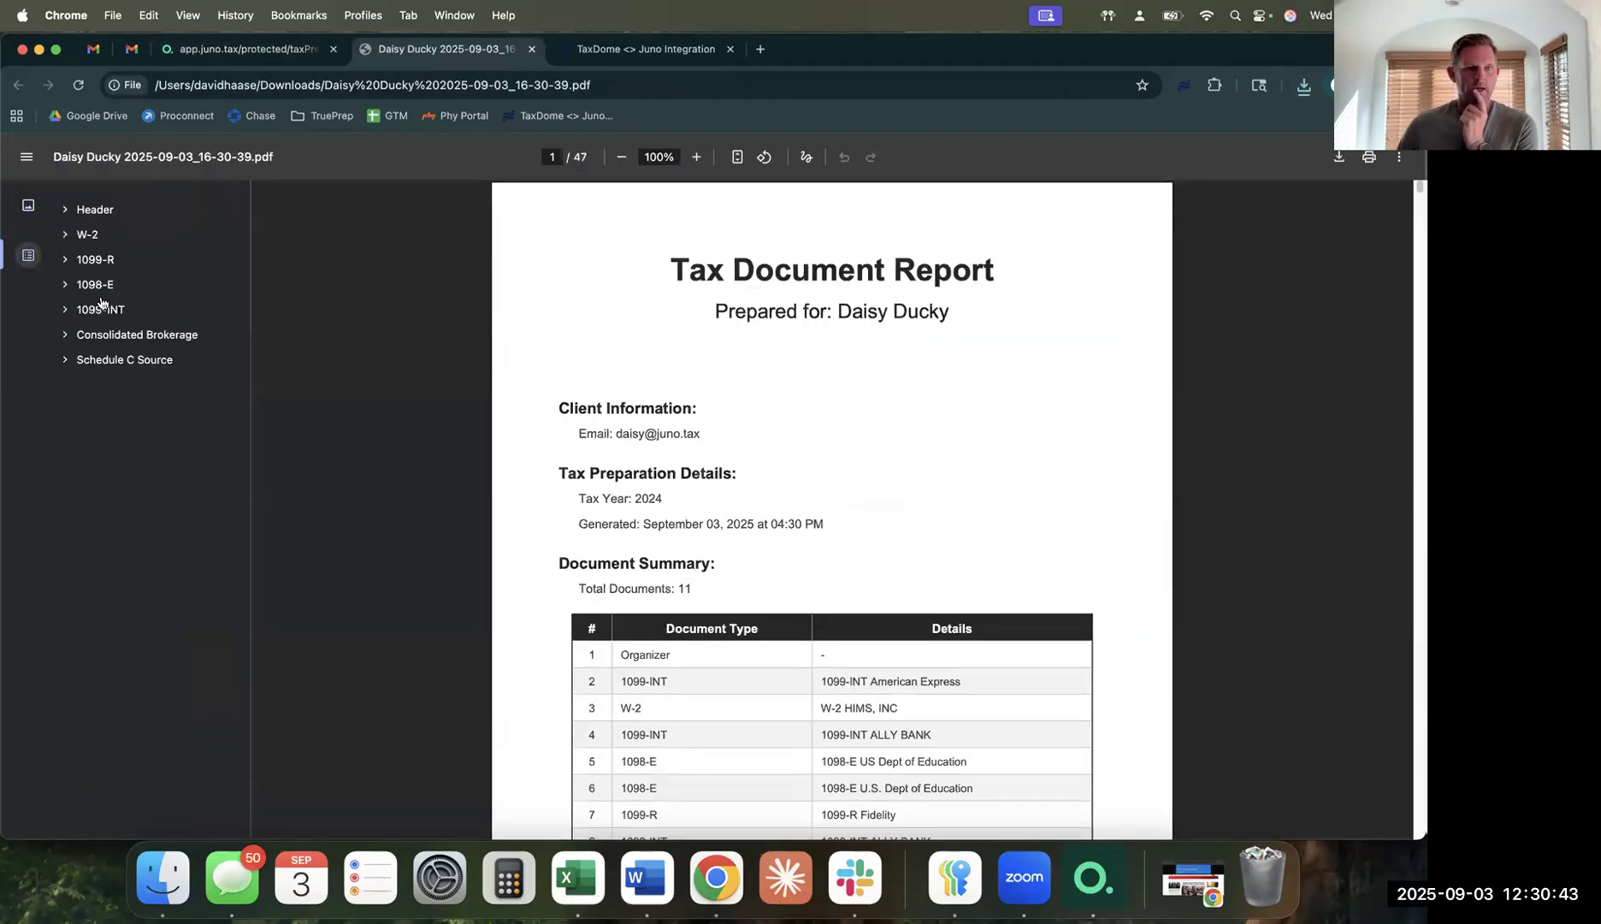
left_click(111, 236)
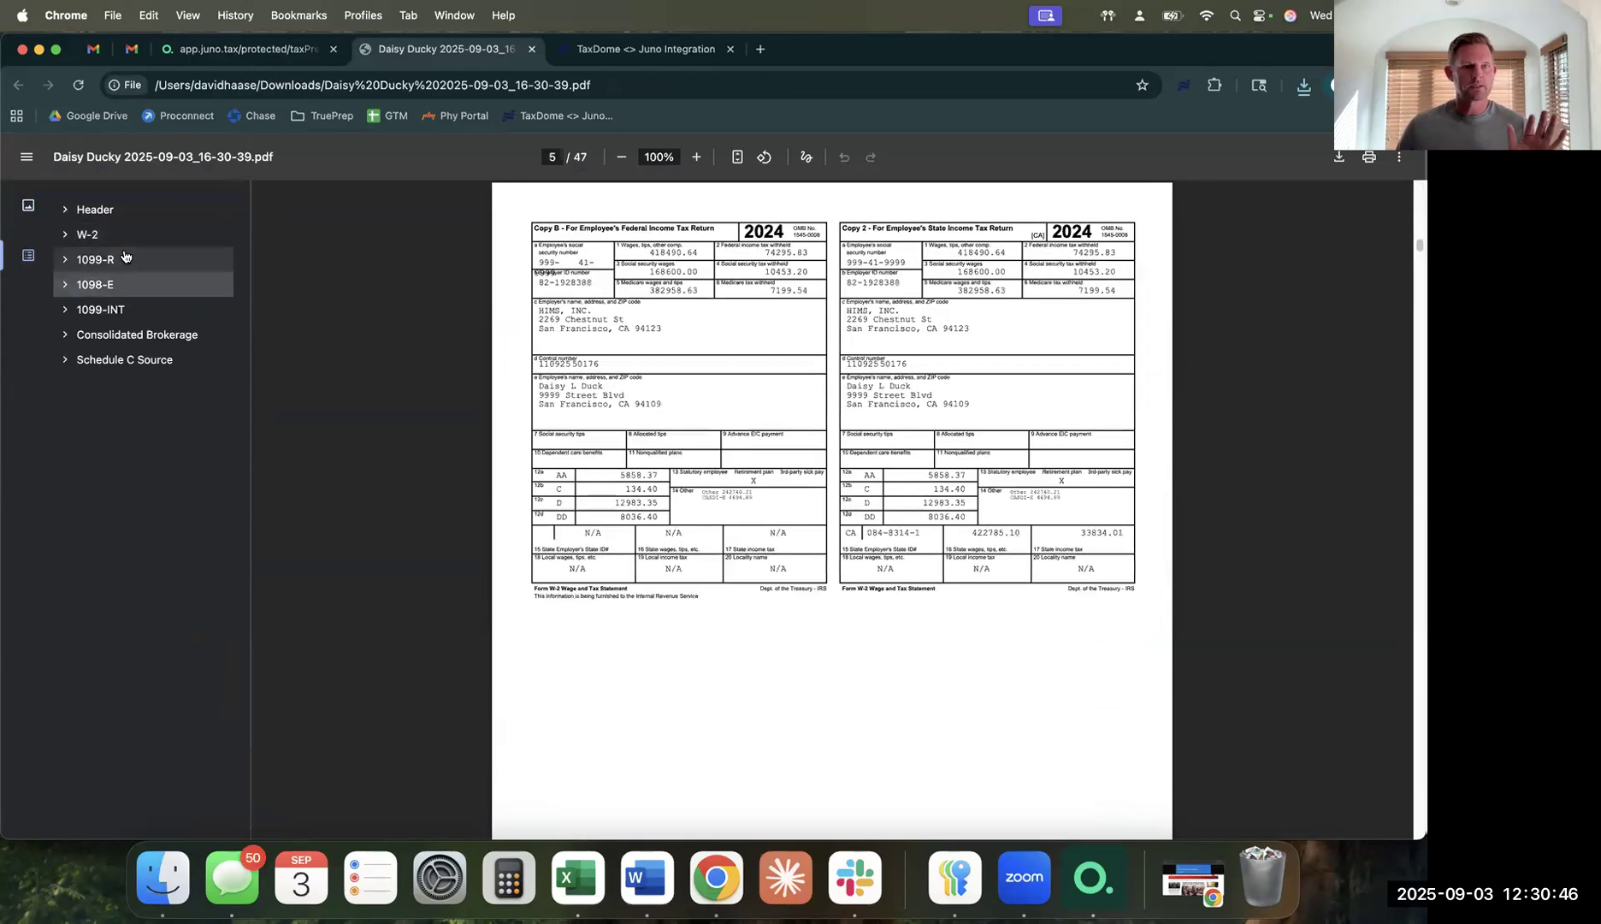
left_click(63, 235)
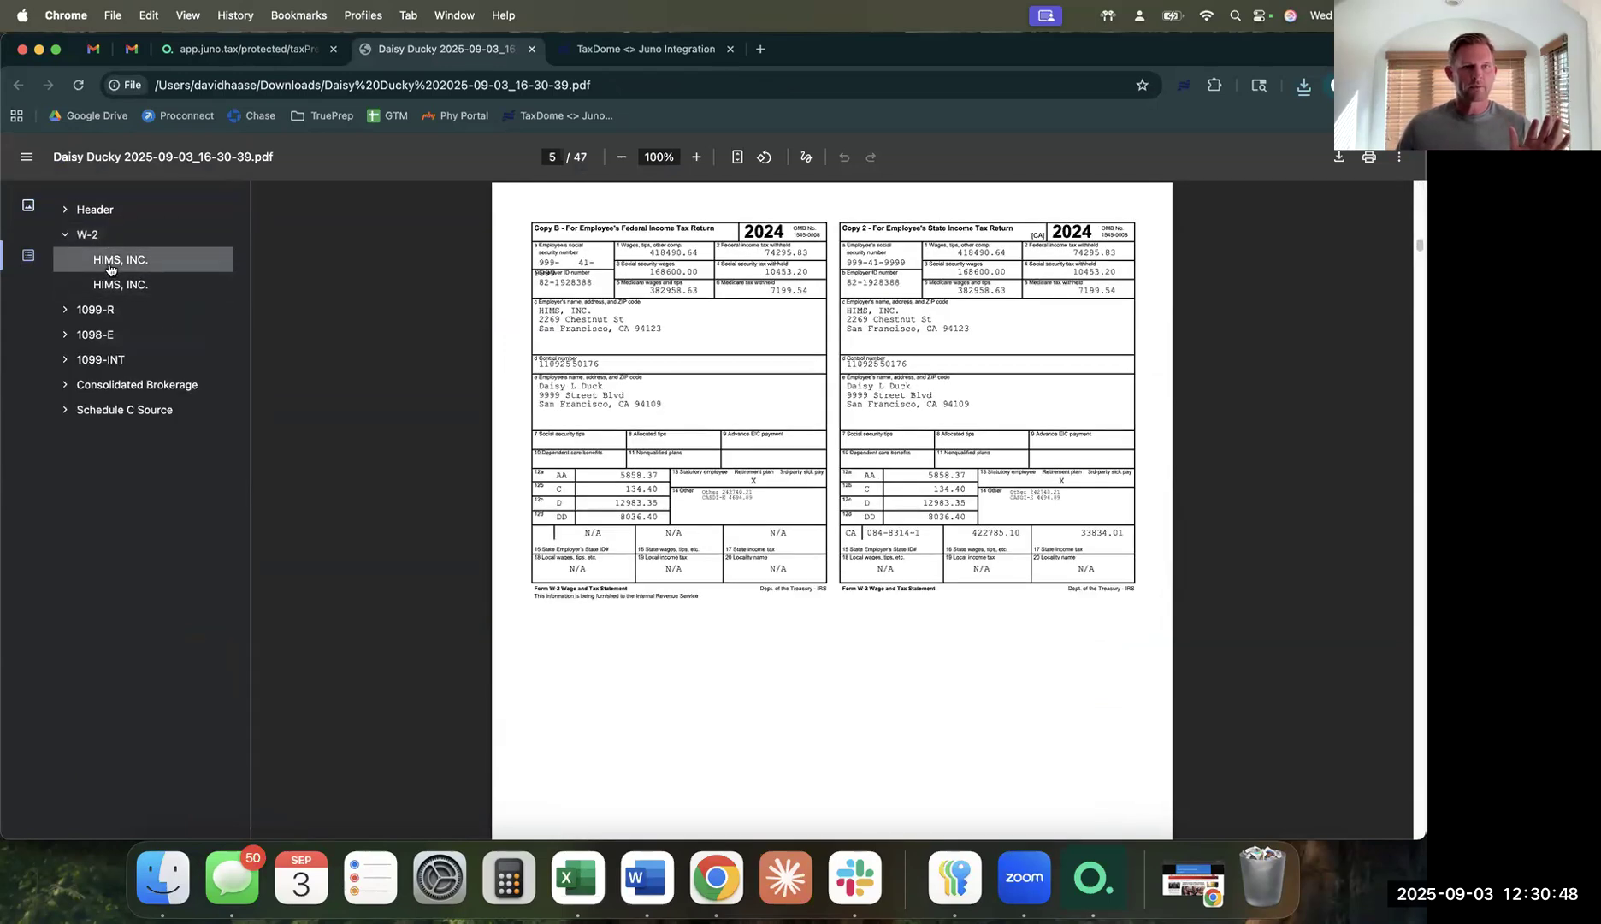
left_click(64, 310)
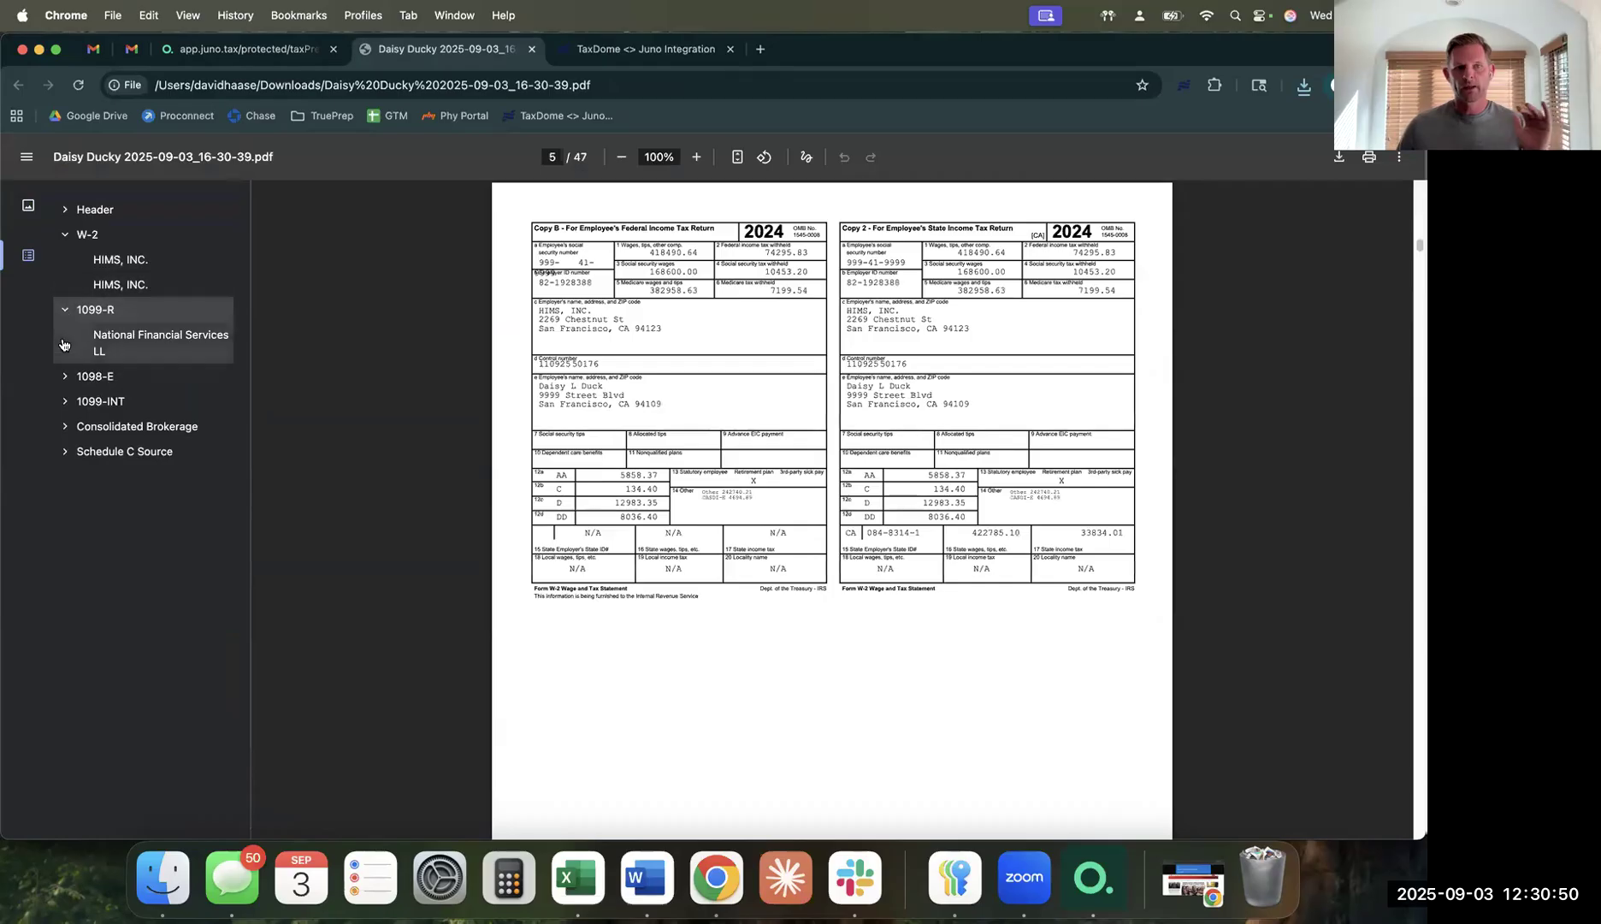
left_click(64, 377)
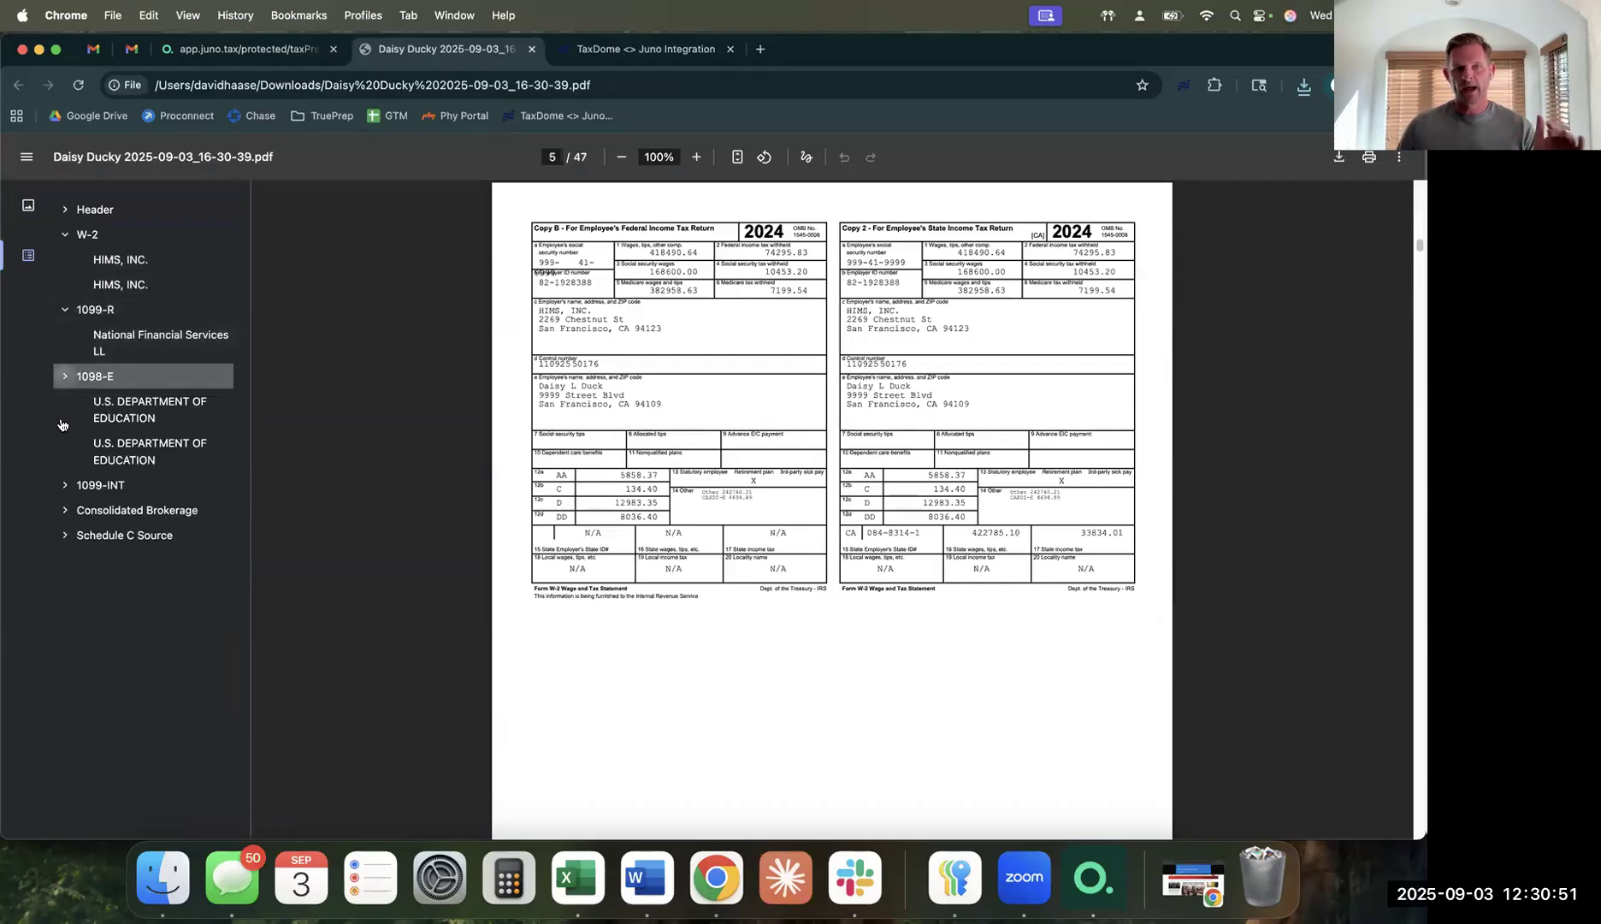
left_click(64, 485)
left_click(64, 602)
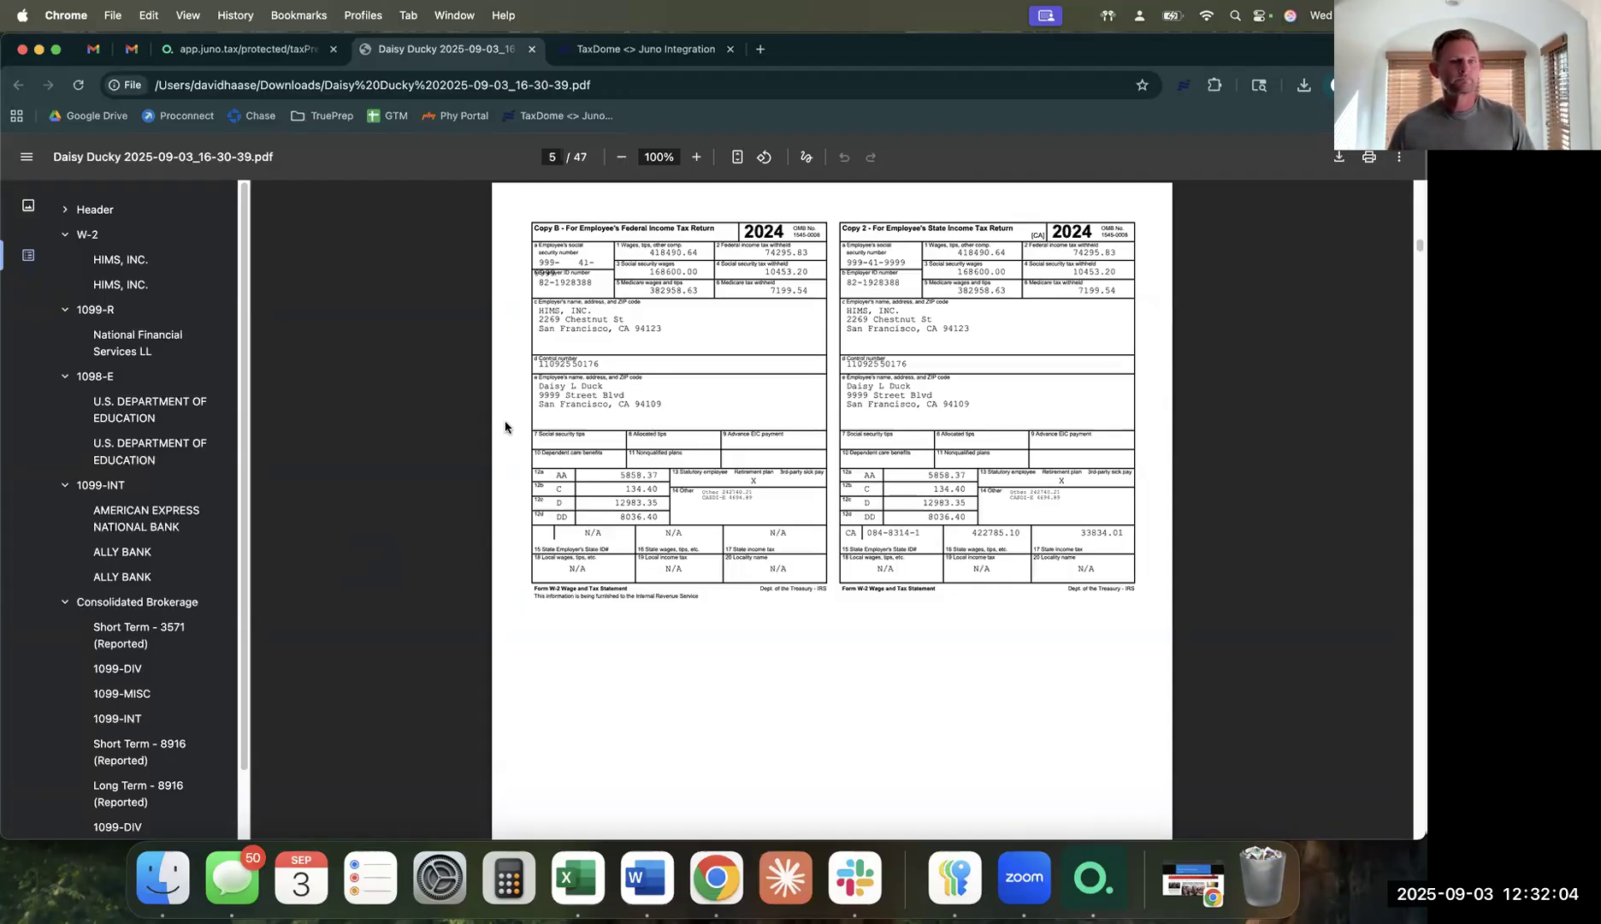
Return to Juno's Uploaded Source Documents list to check the organizer, W-2 and 1099-INT statuses.
left_click(248, 48)
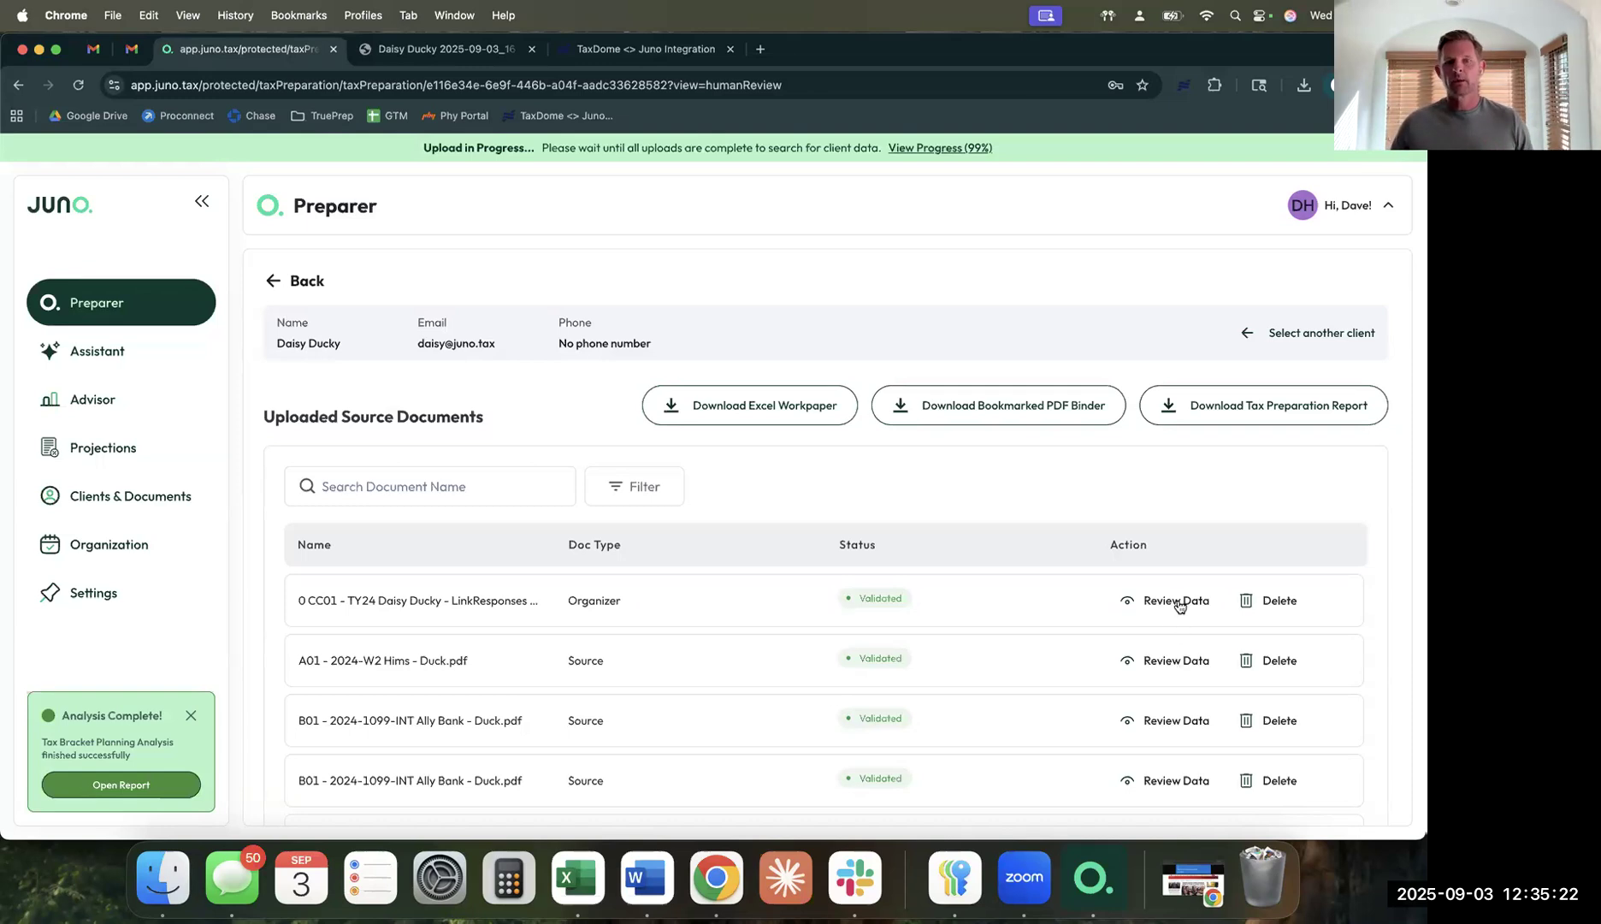
left_click(1179, 661)
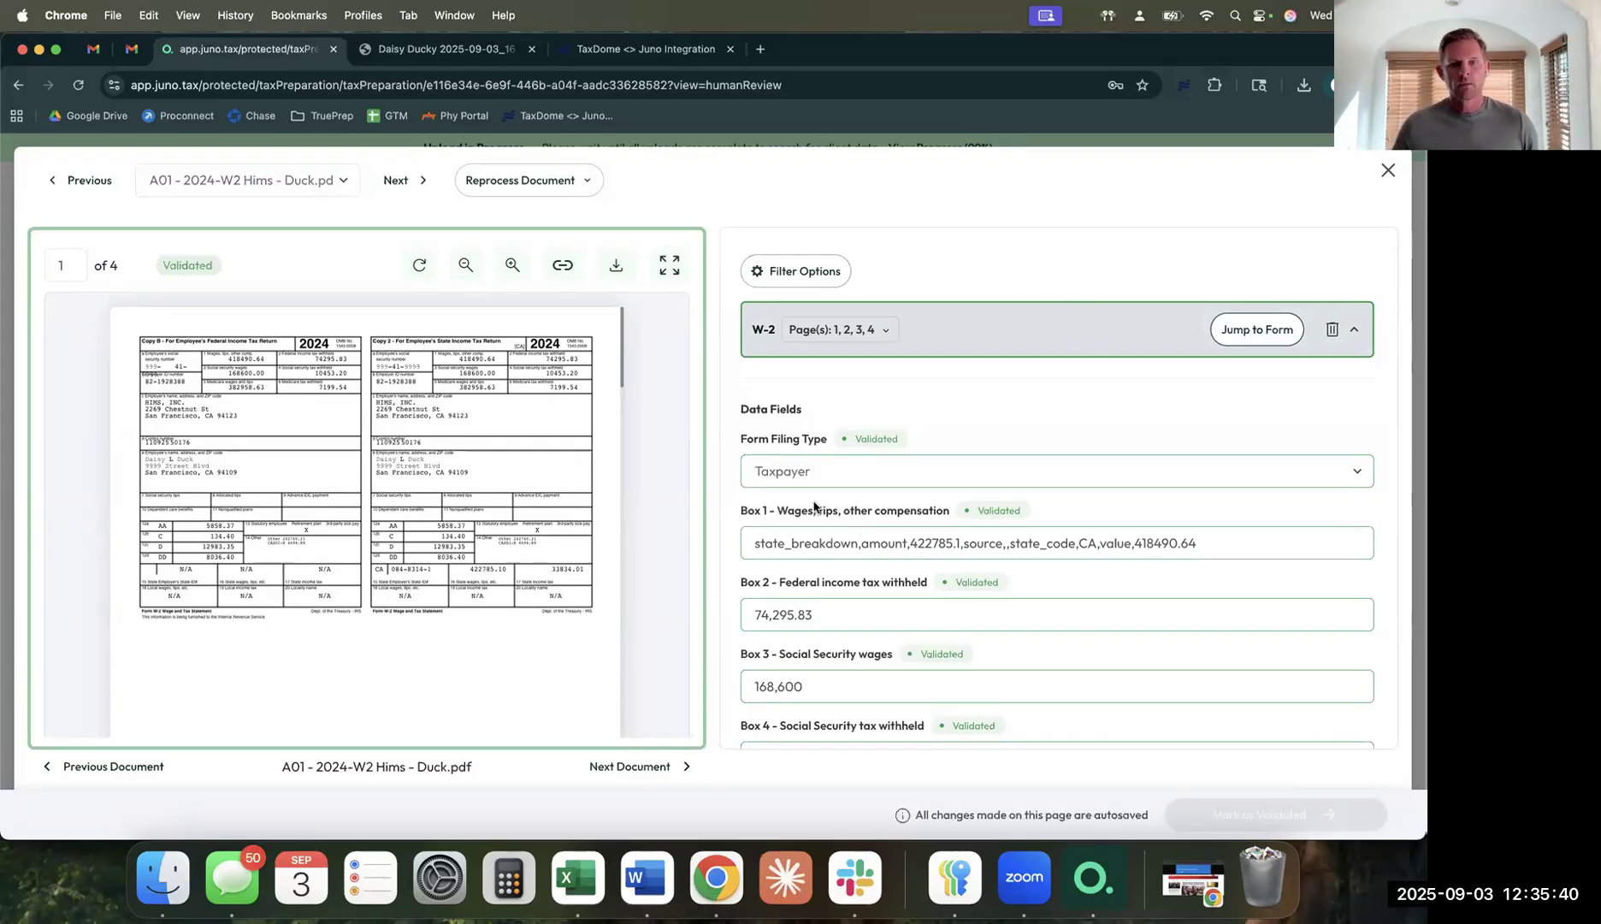
scroll(813, 506, "down", 1)
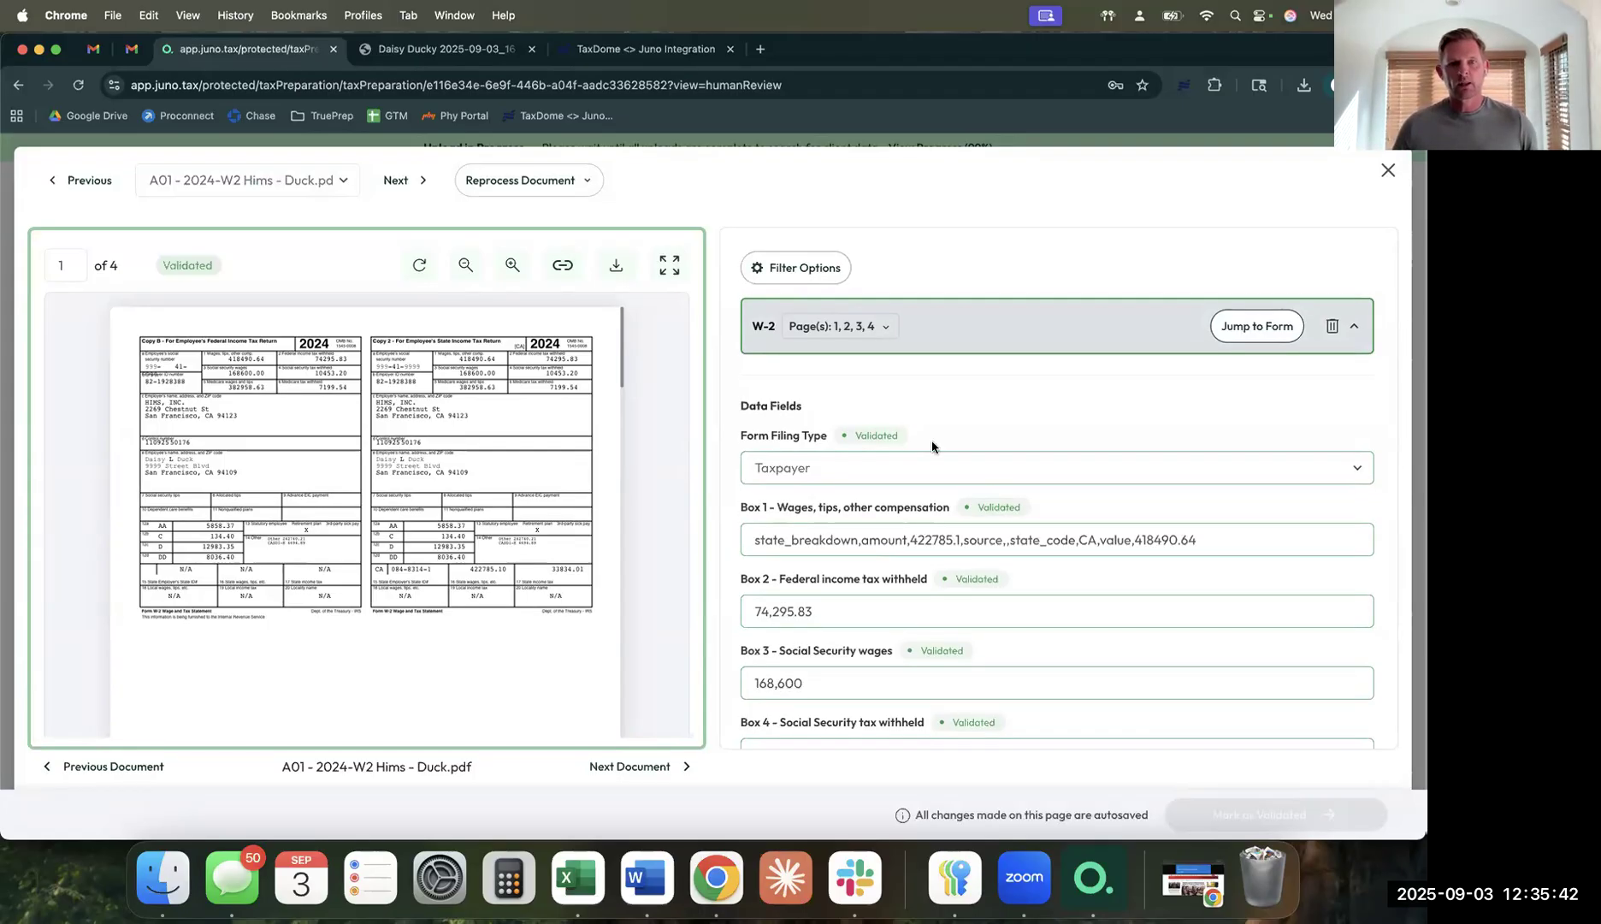
left_click(1387, 171)
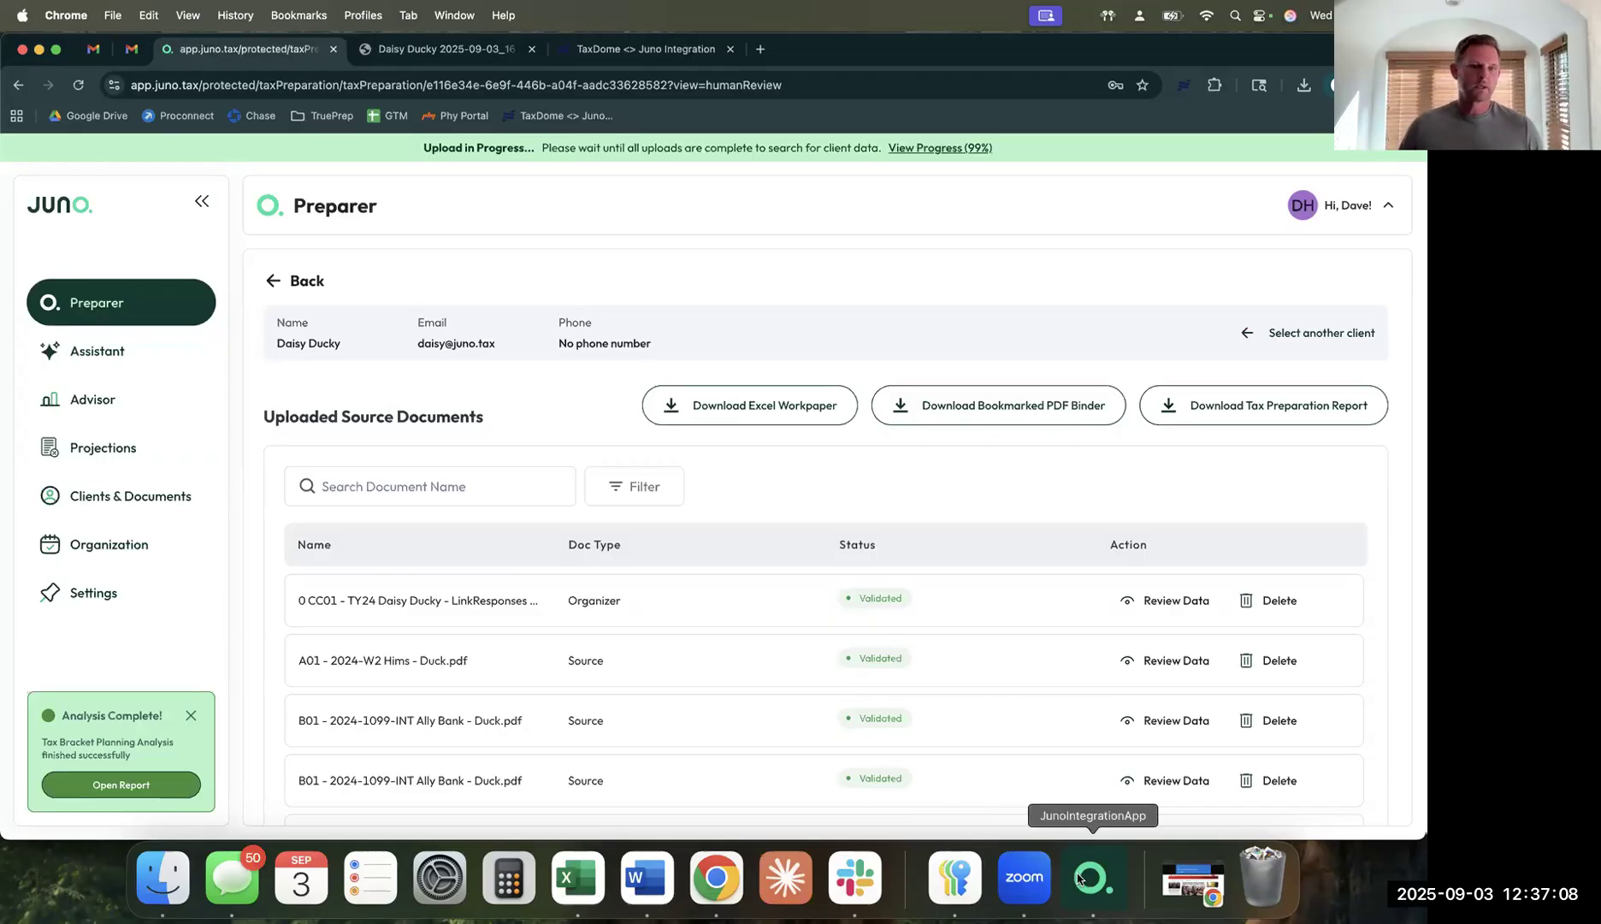
Proceed from the documents list so the tax preparation is Ready, then launch the Juno desktop app.
scroll(822, 562, "down", 10)
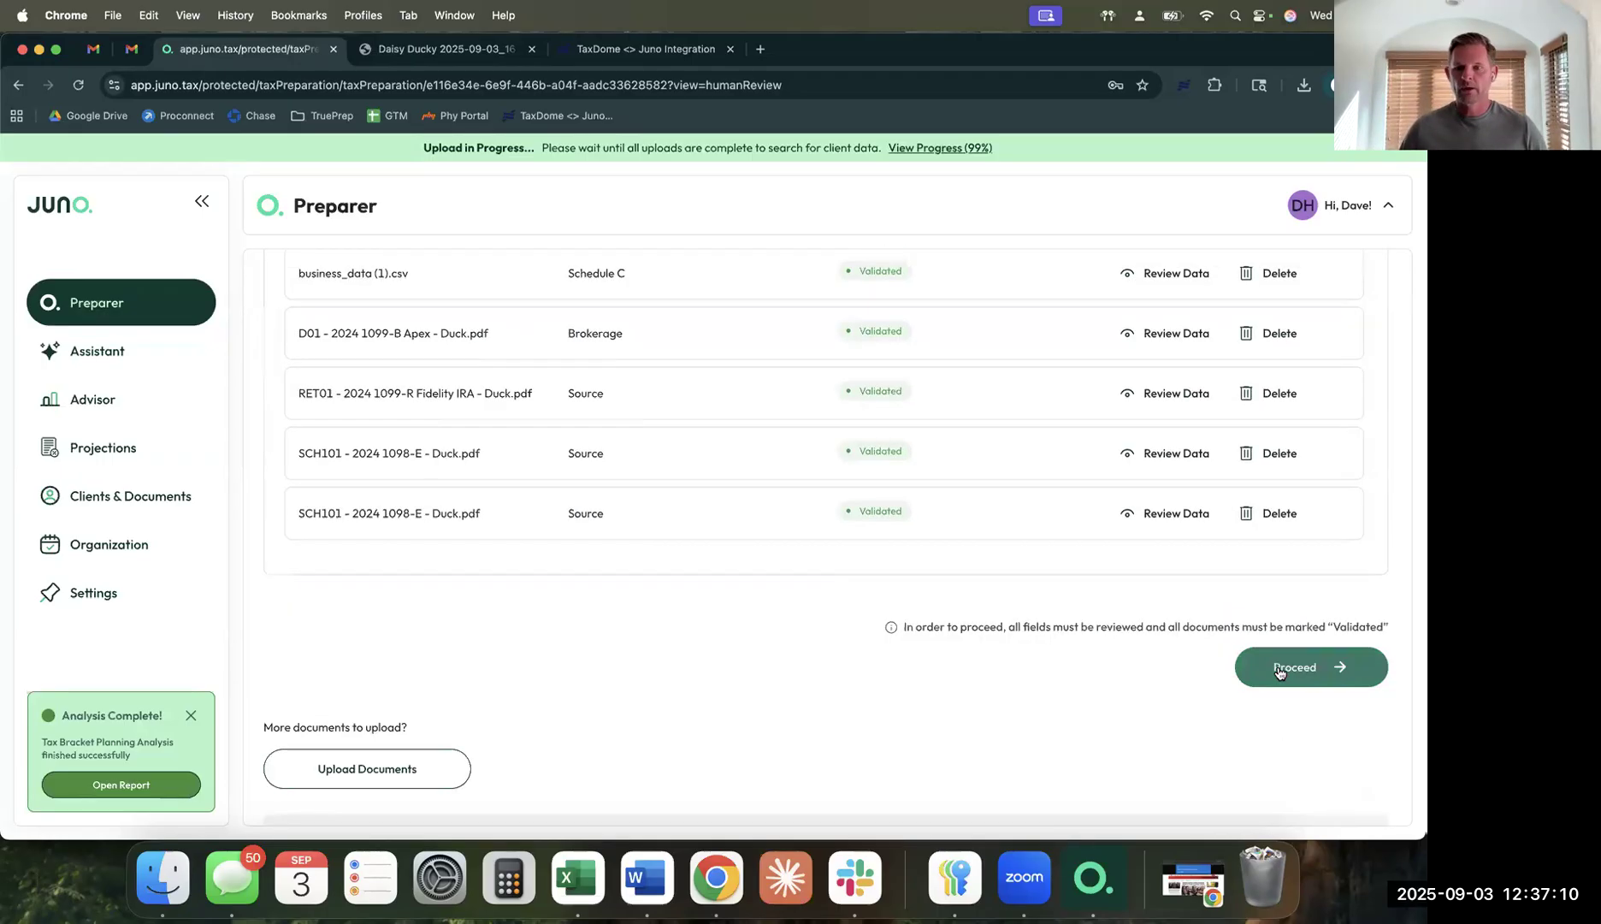
left_click(1279, 673)
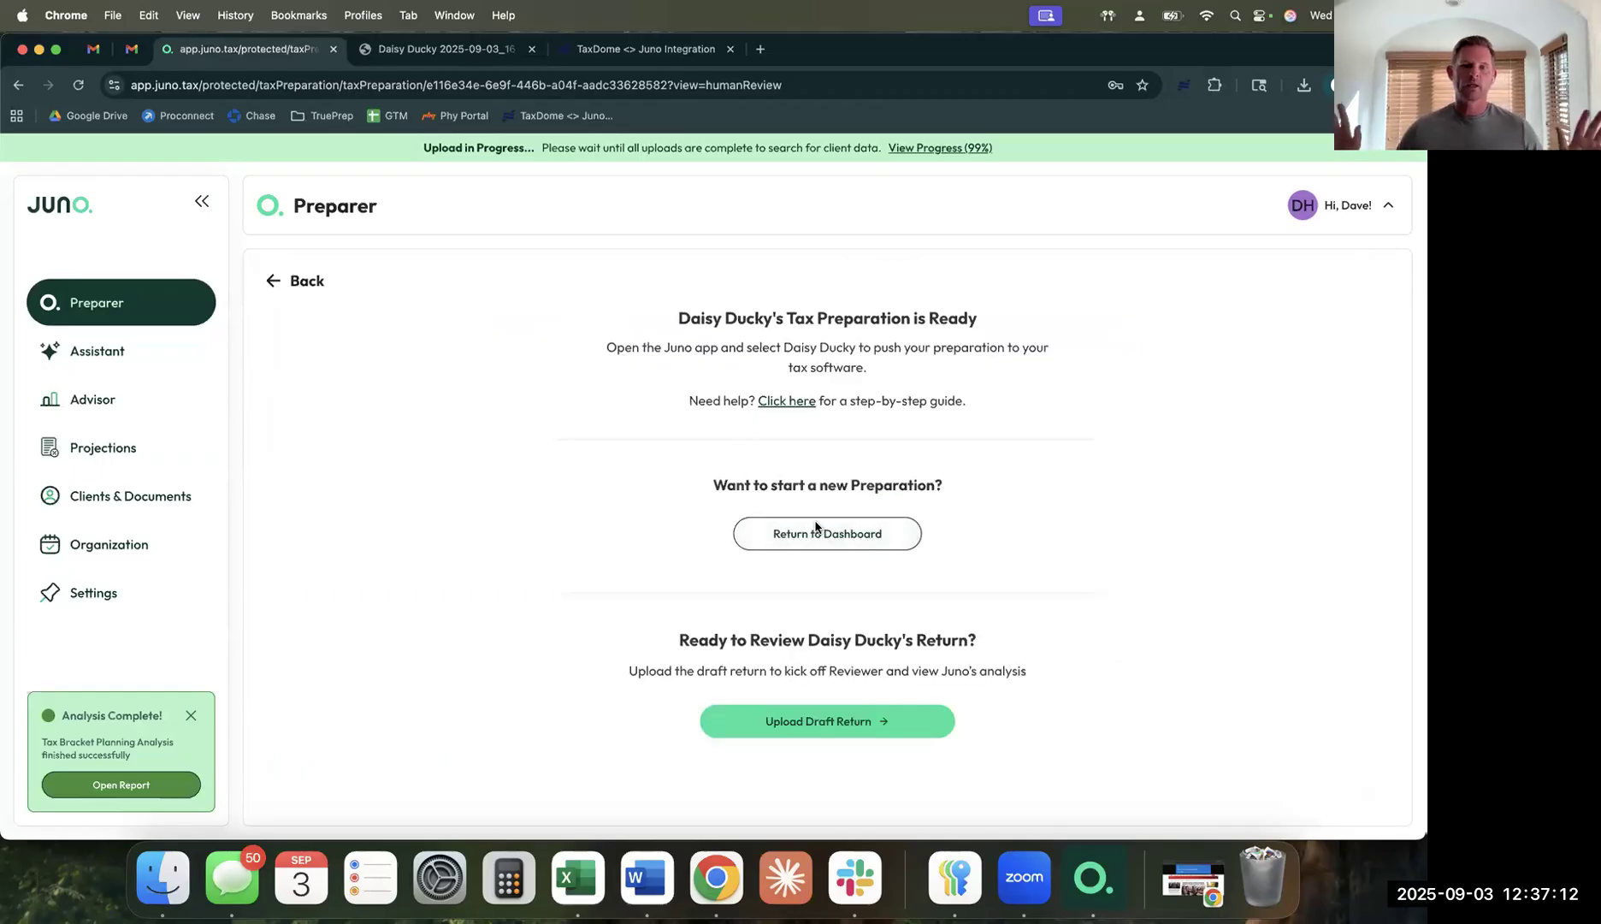
left_click(1094, 879)
Search the tax preparations for 'daisy' and open Daisy Duck's uploaded forms.
left_click(343, 309)
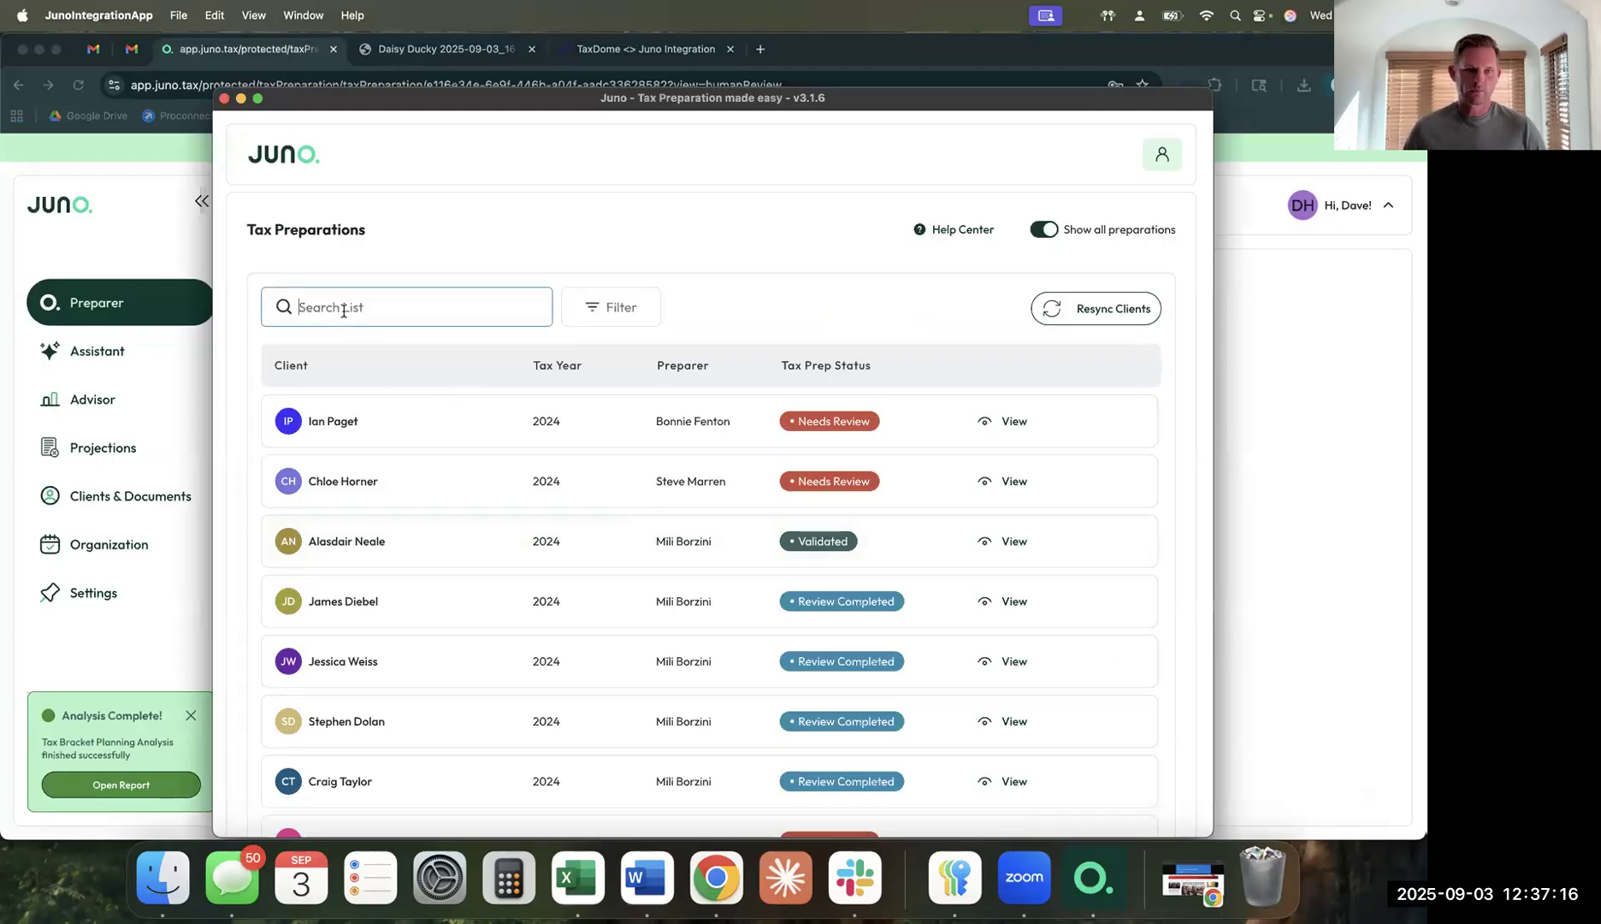
type("daisy")
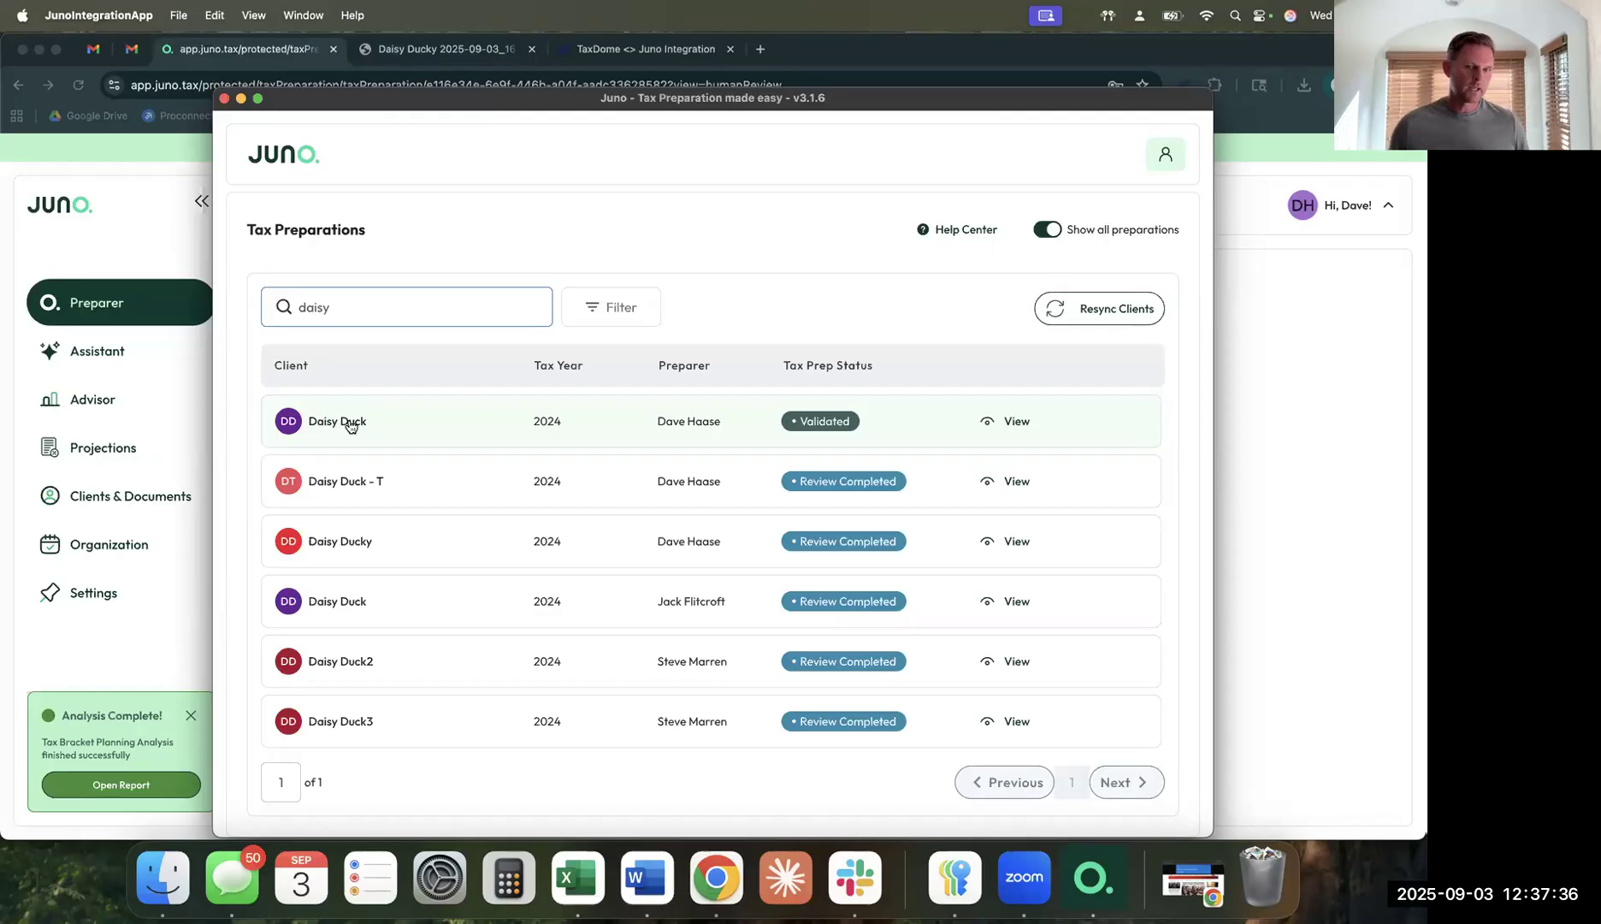
left_click(350, 423)
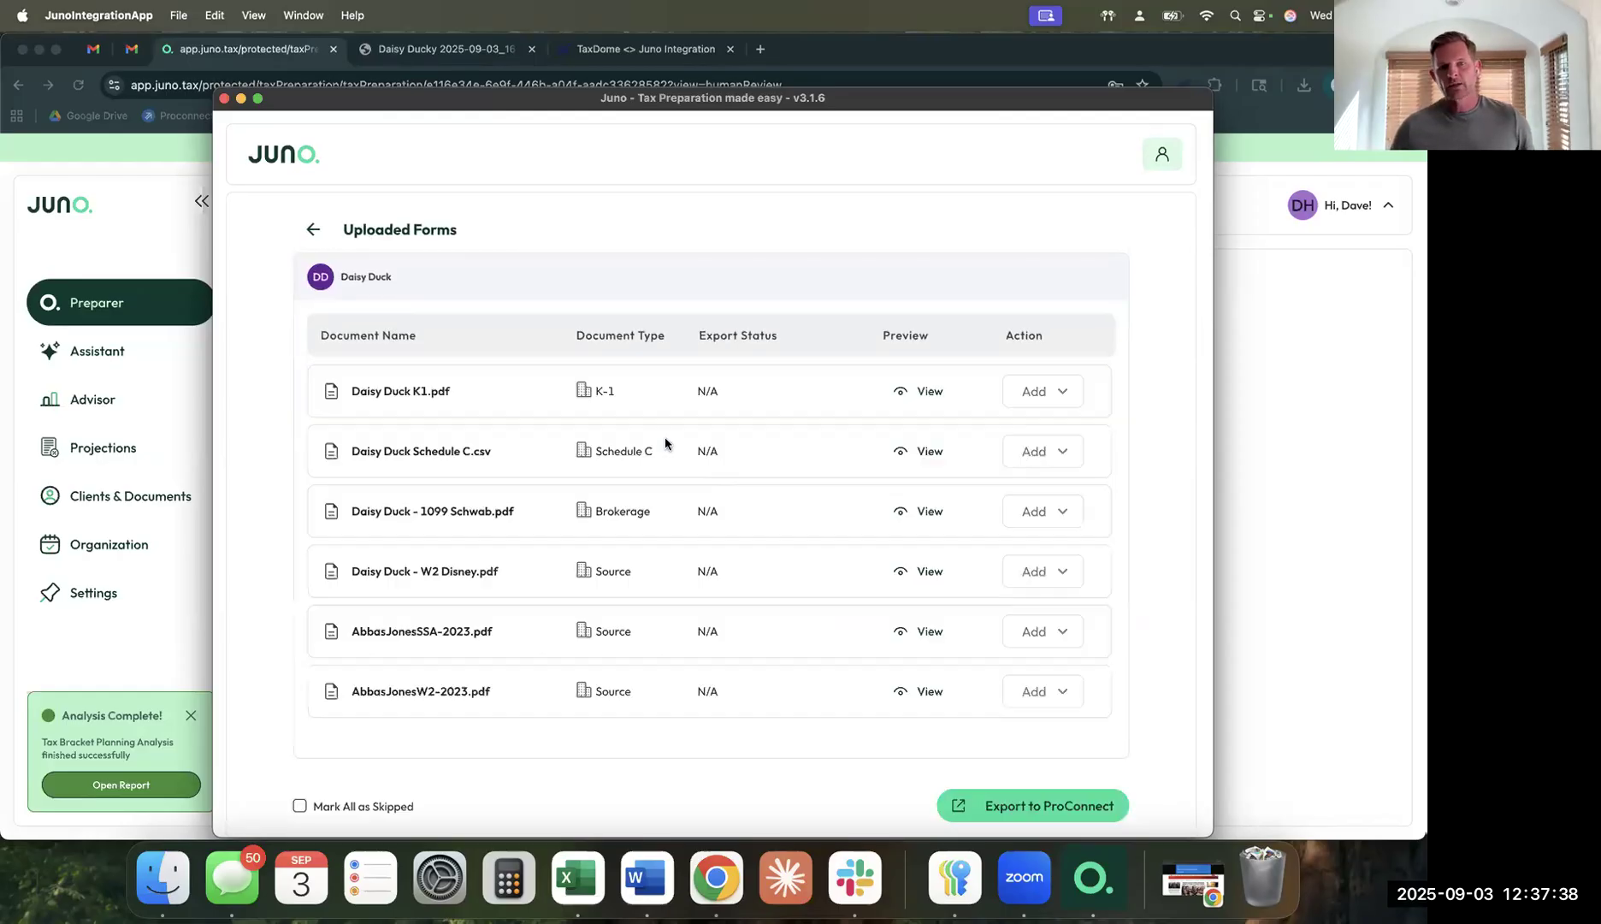
left_click(1042, 390)
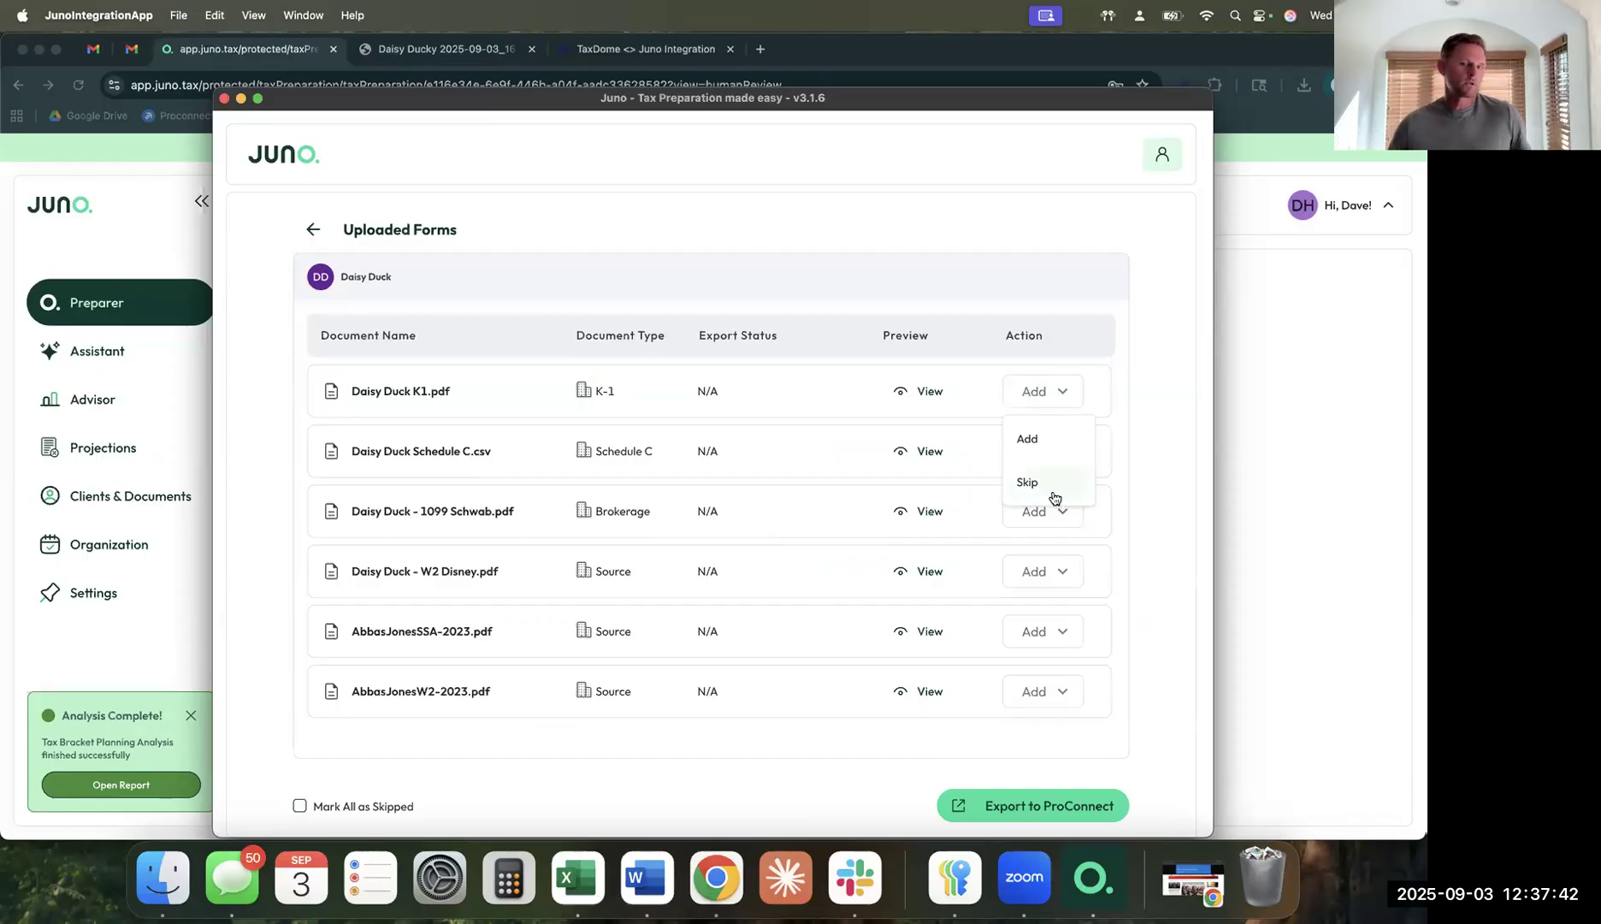
left_click(1155, 476)
left_click(1064, 452)
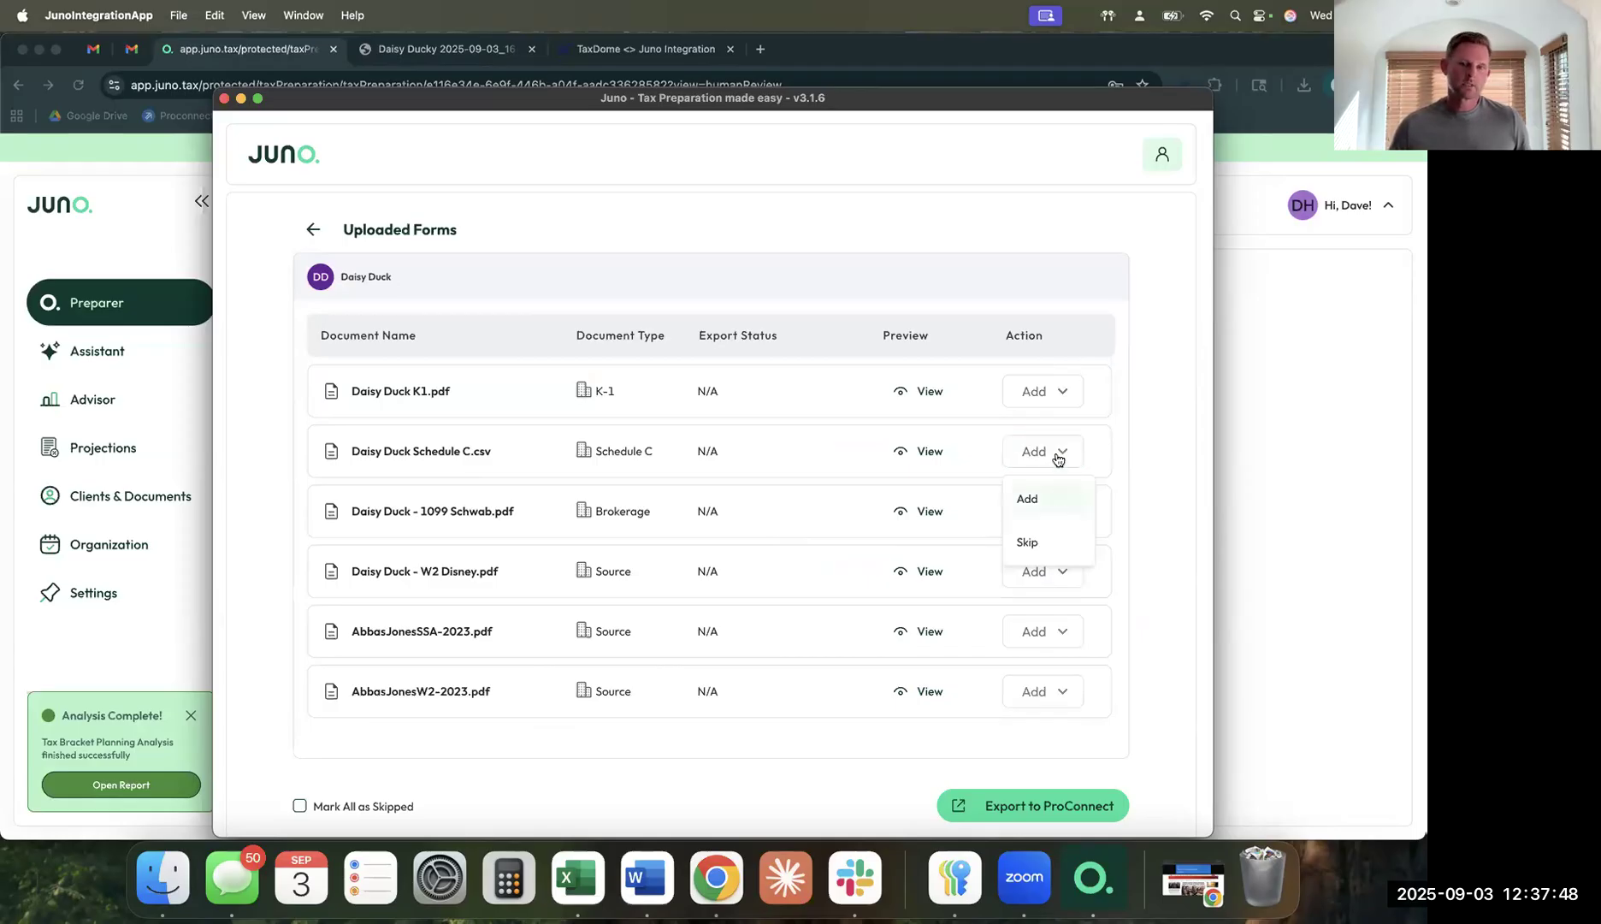
left_click(1125, 449)
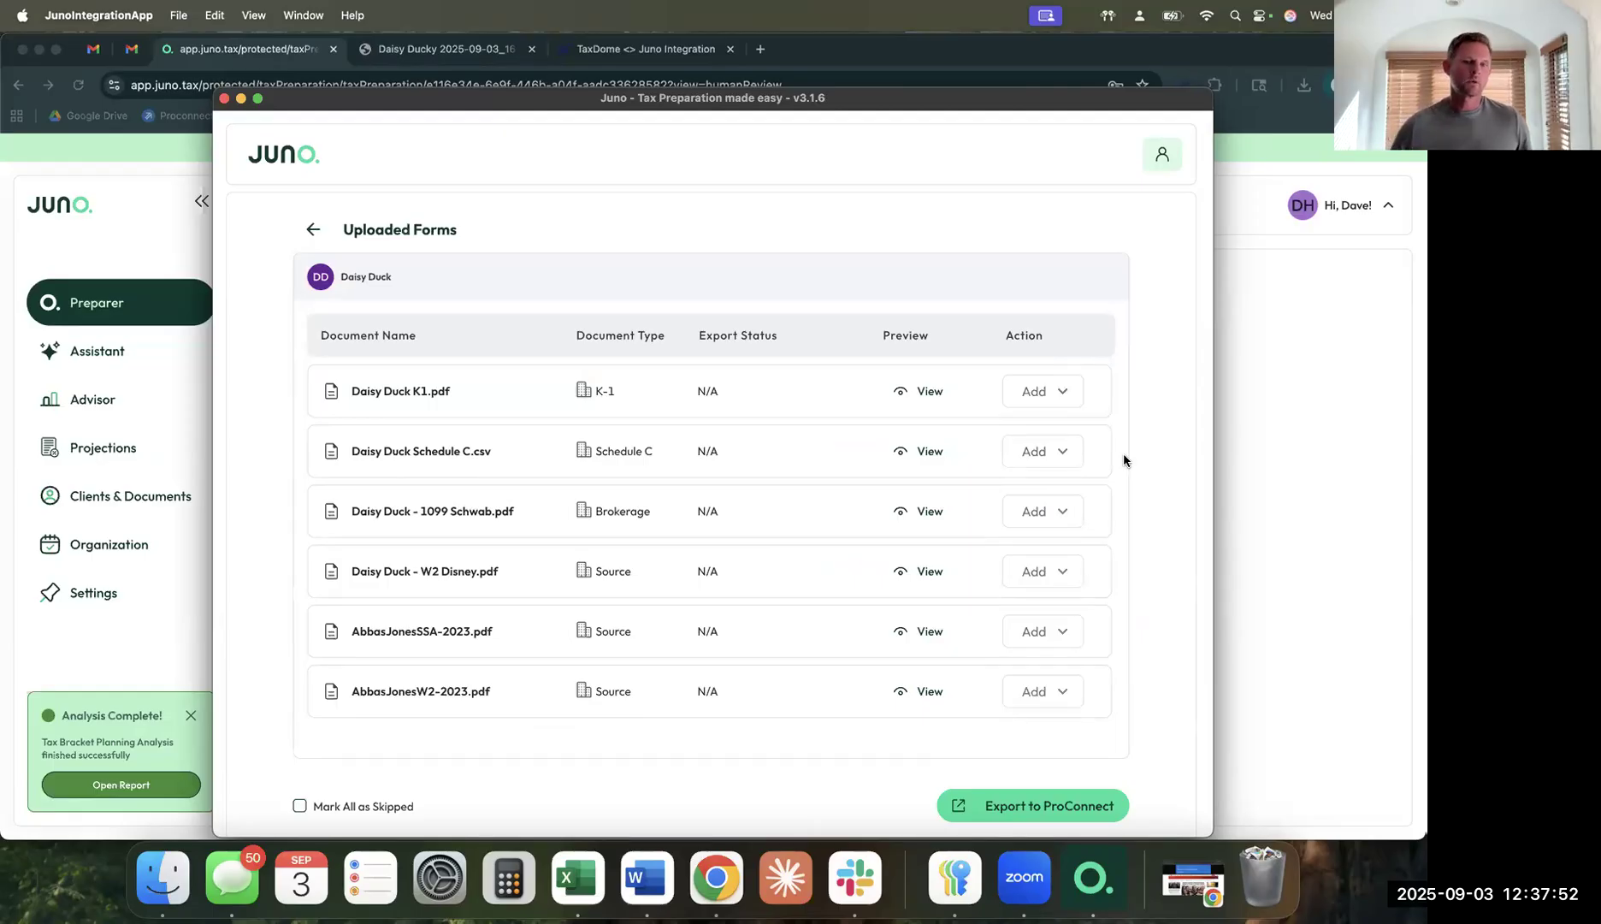
left_click(1069, 453)
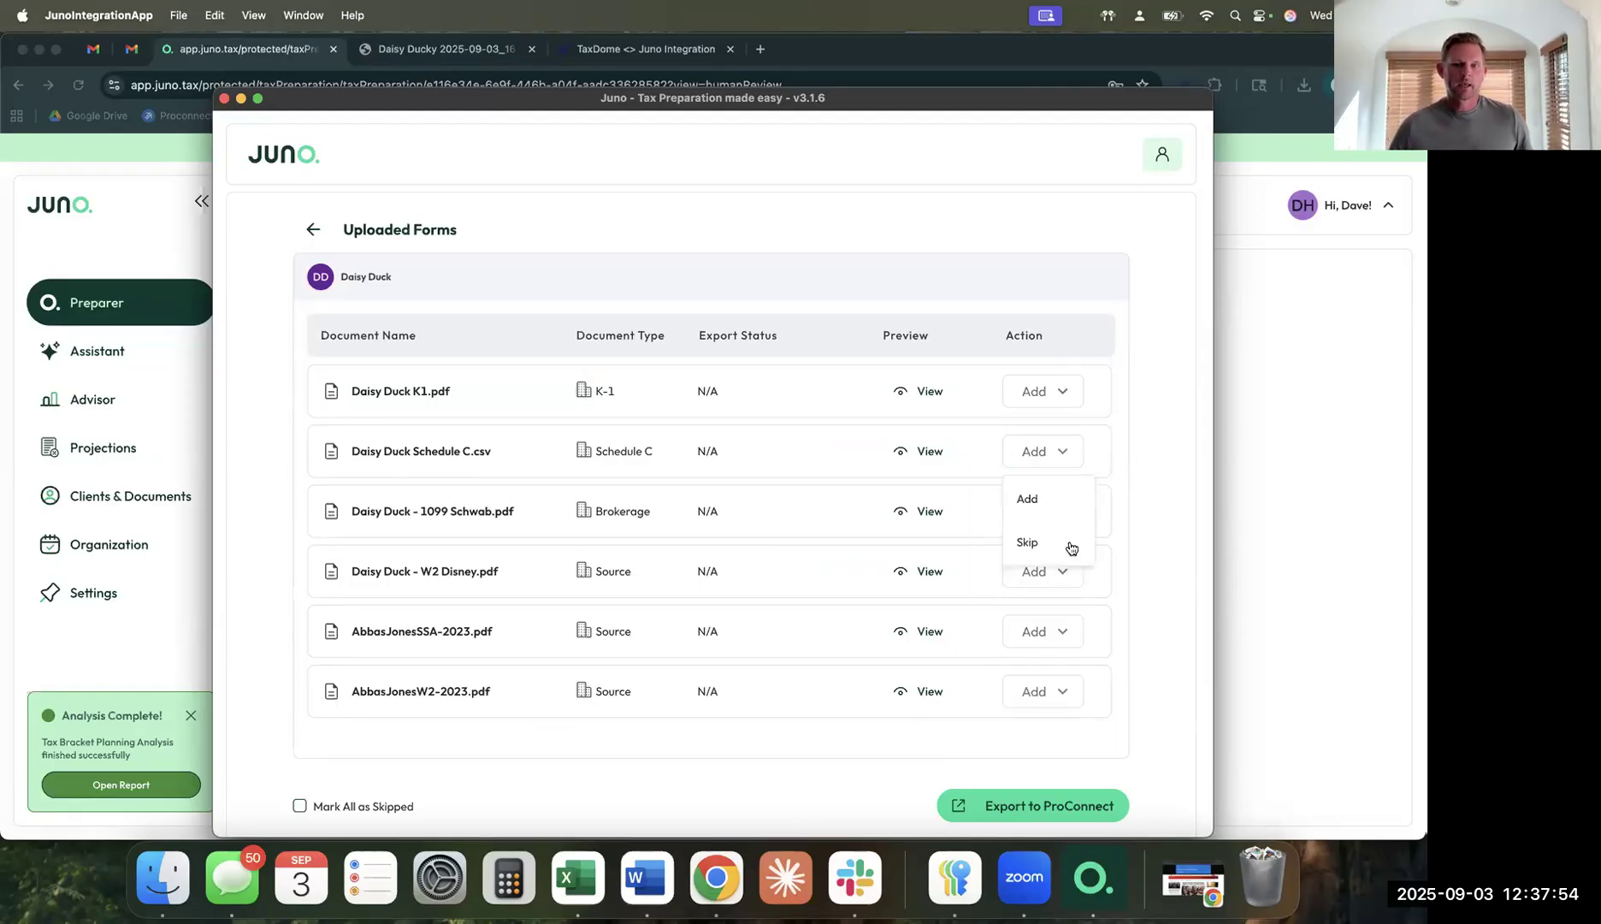
left_click(1110, 441)
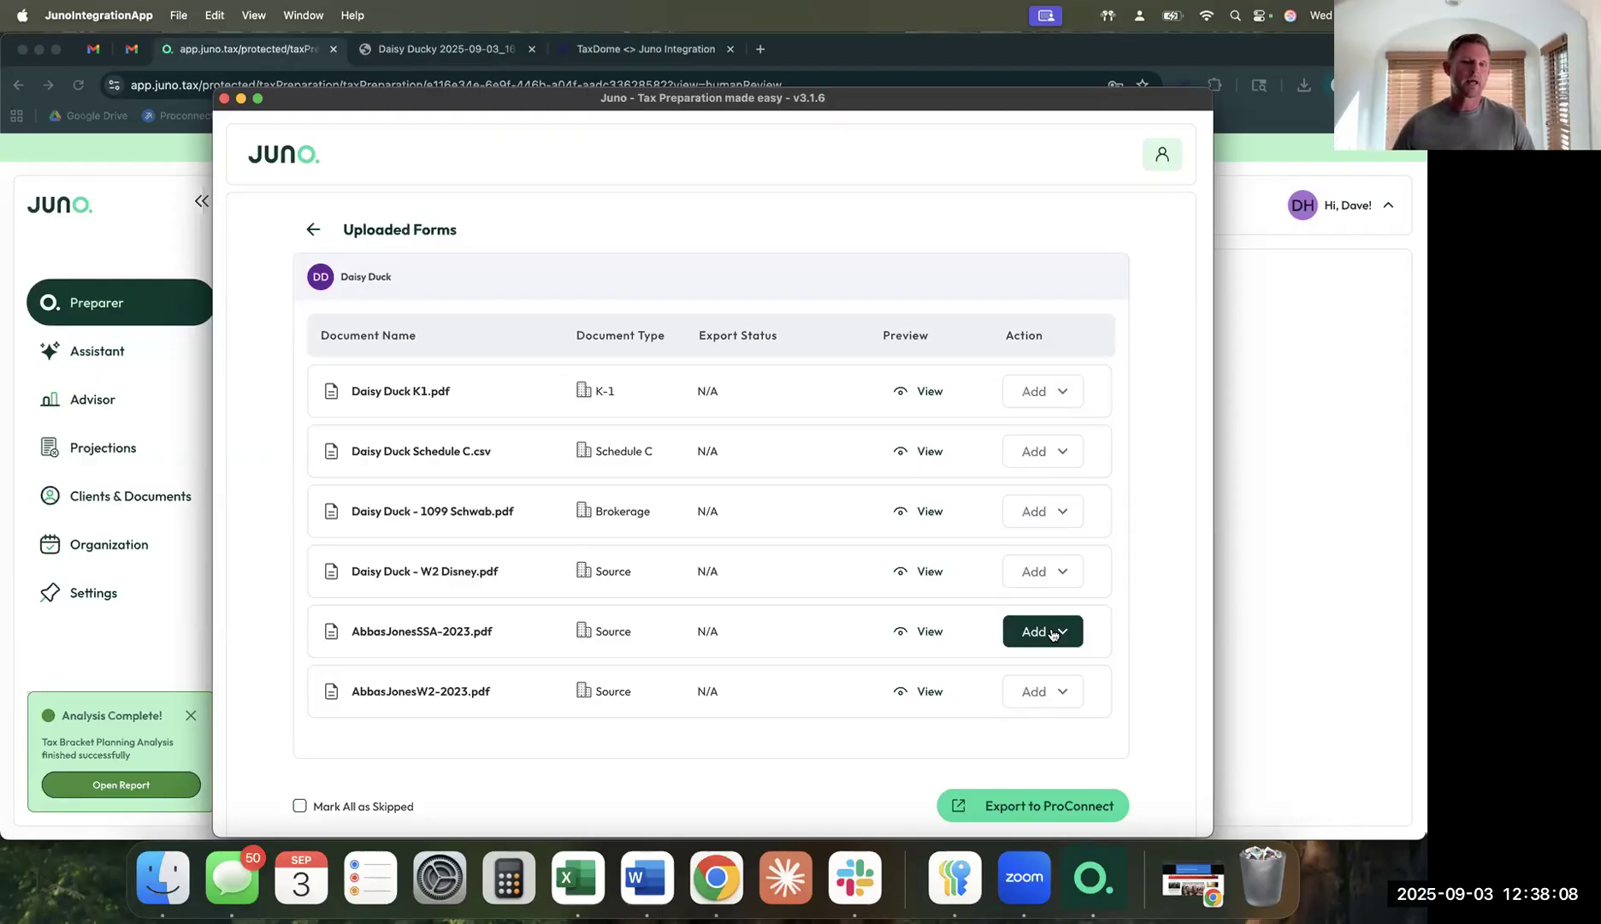
Export Daisy Duck's forms to ProConnect and sign in with the Intuit user ID and password.
left_click(1064, 809)
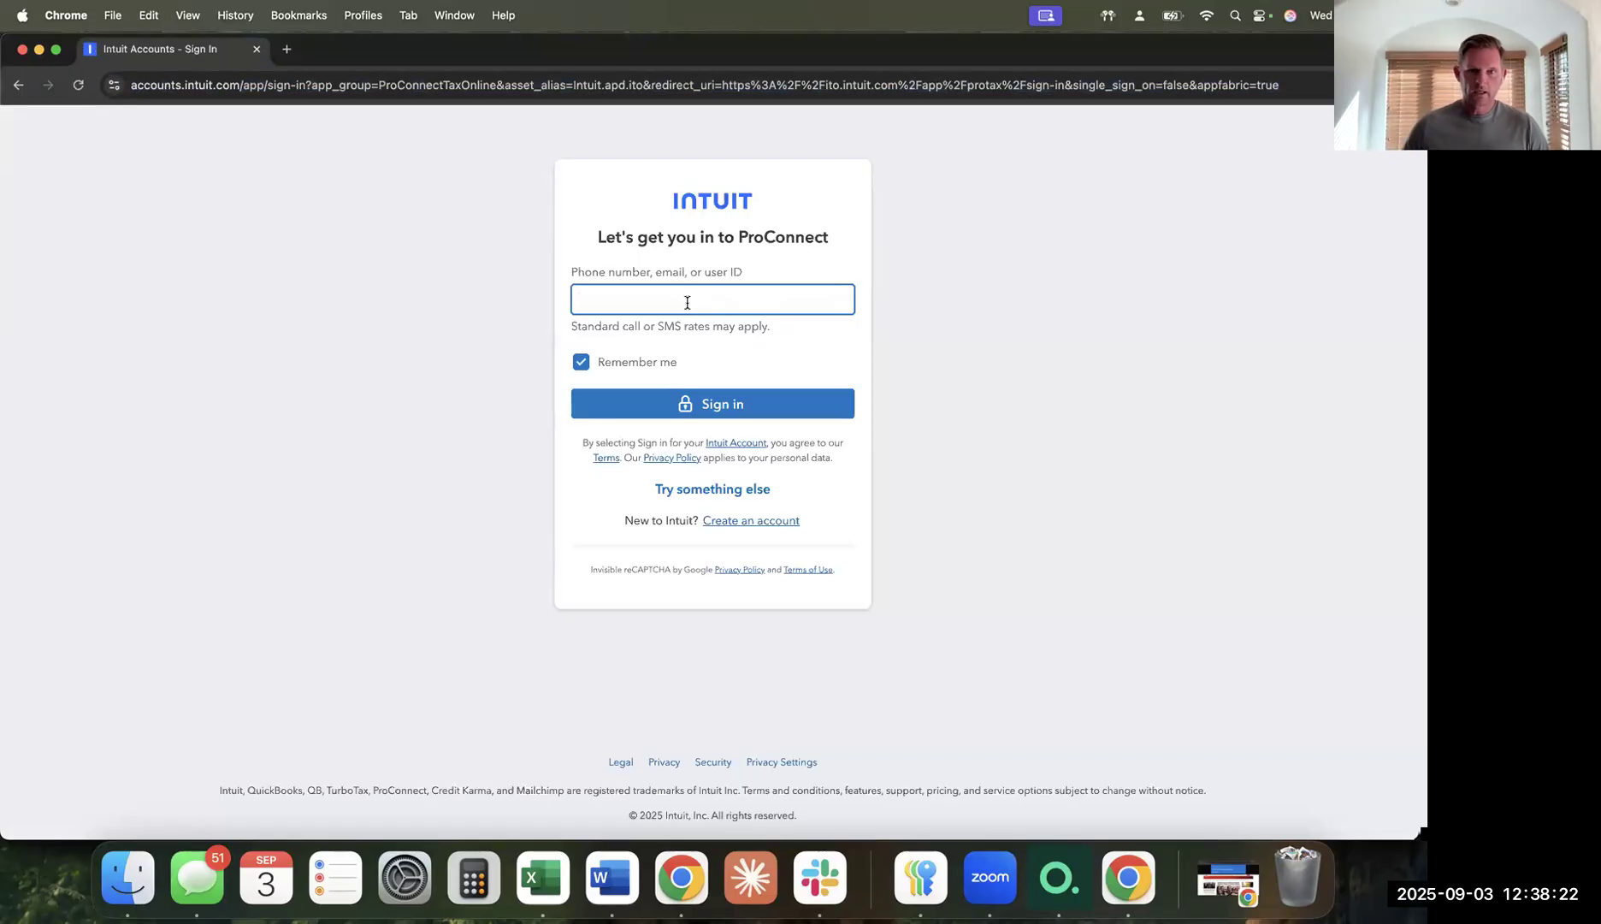
key("Return")
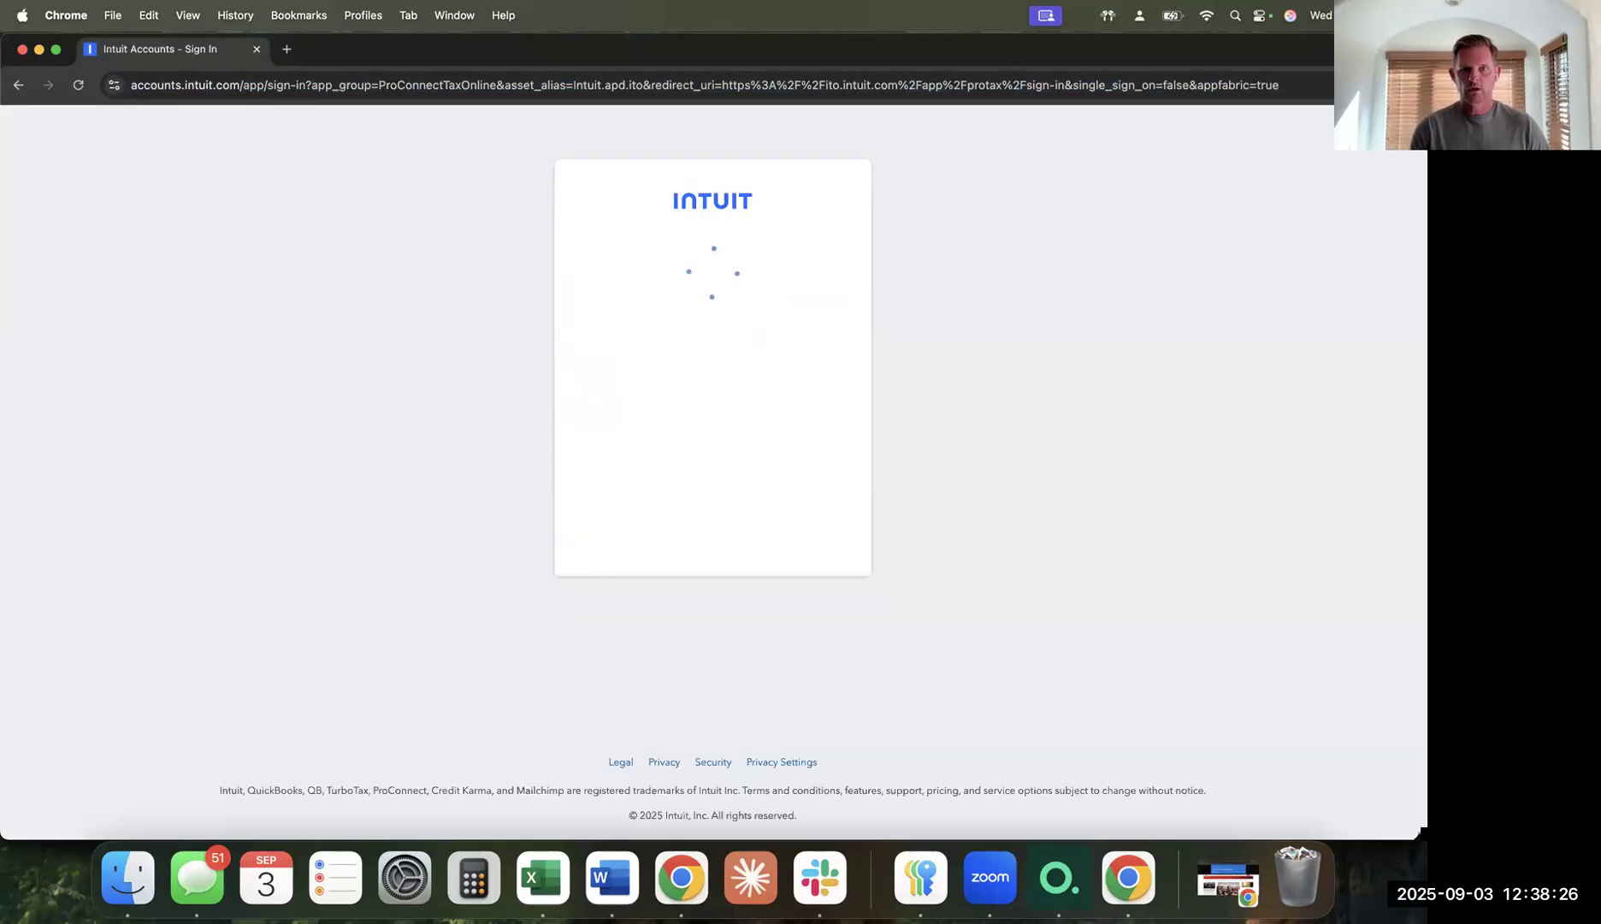
type("***")
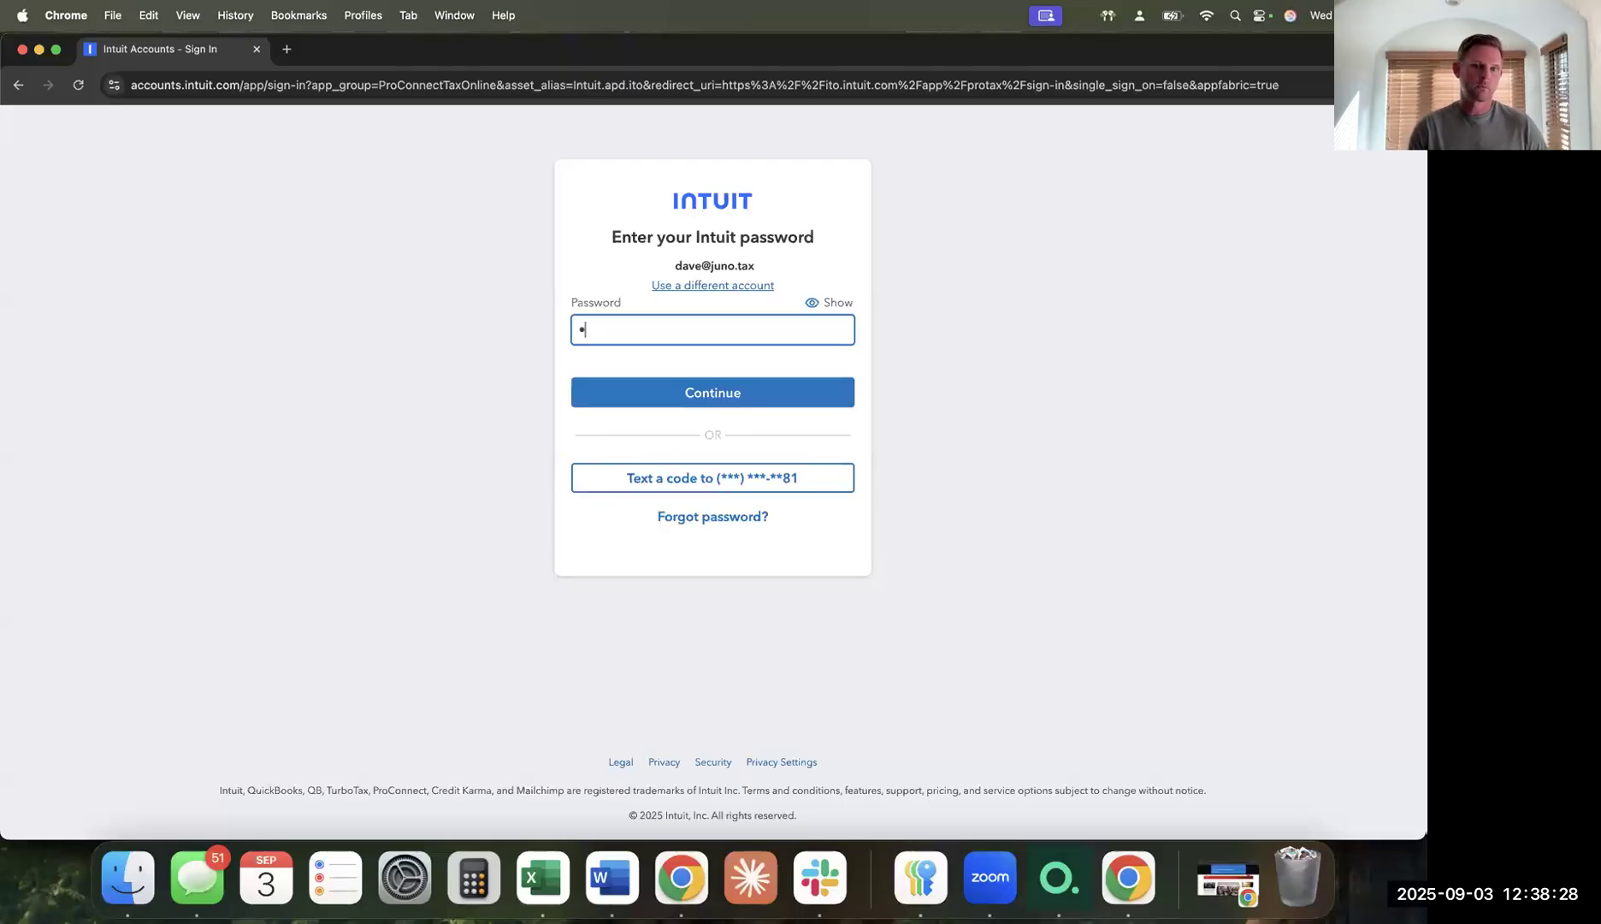
type("*****")
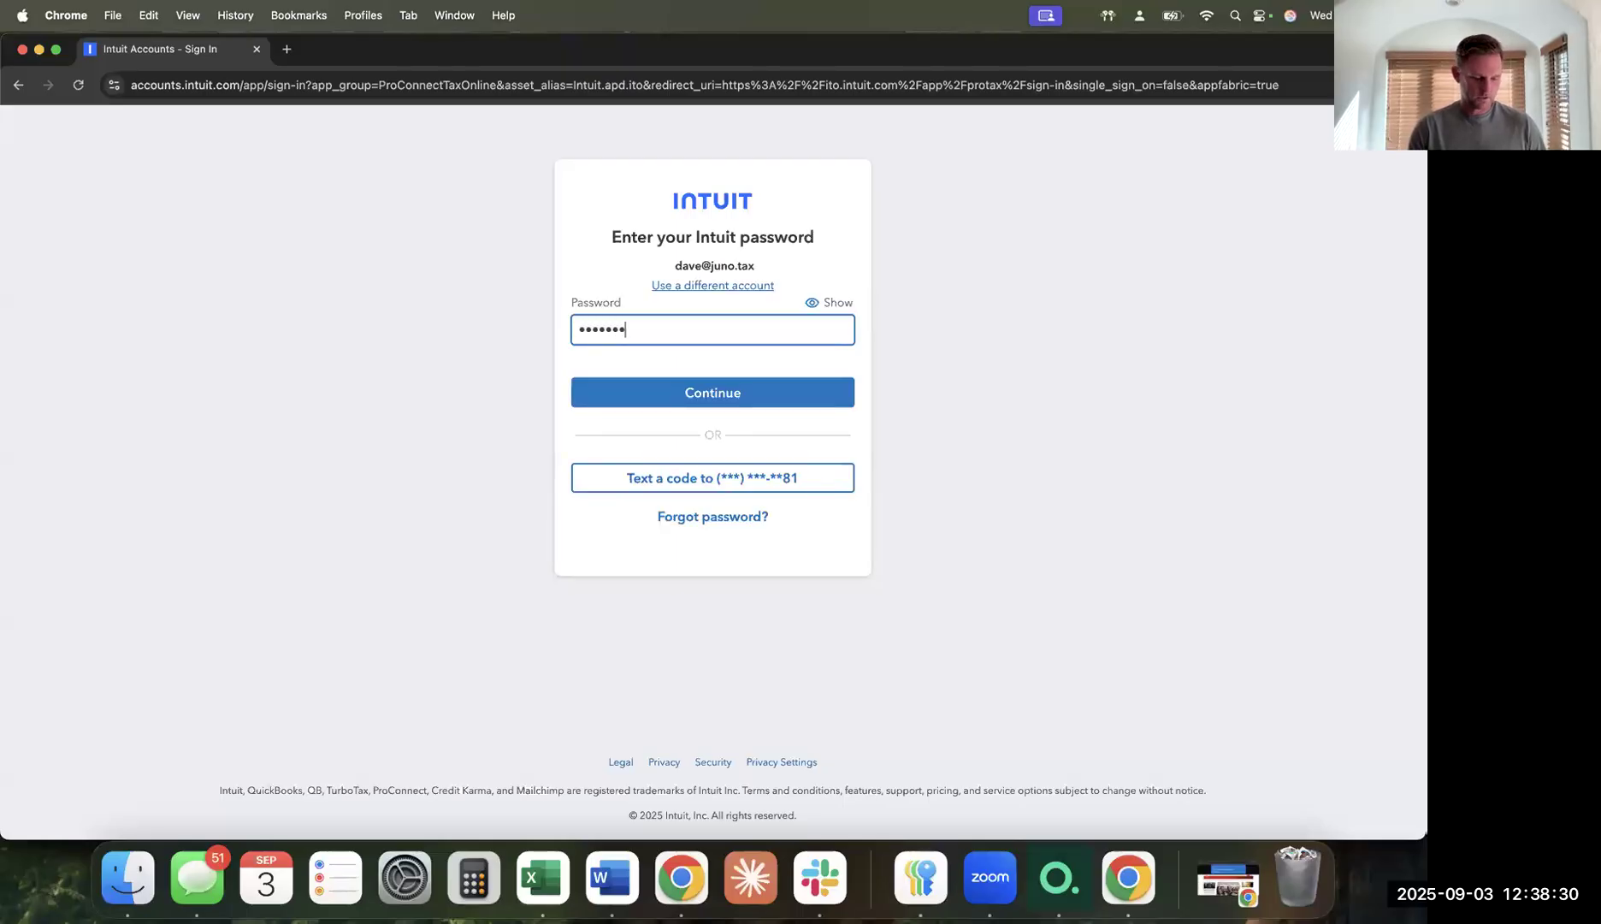
type("*")
key("Return")
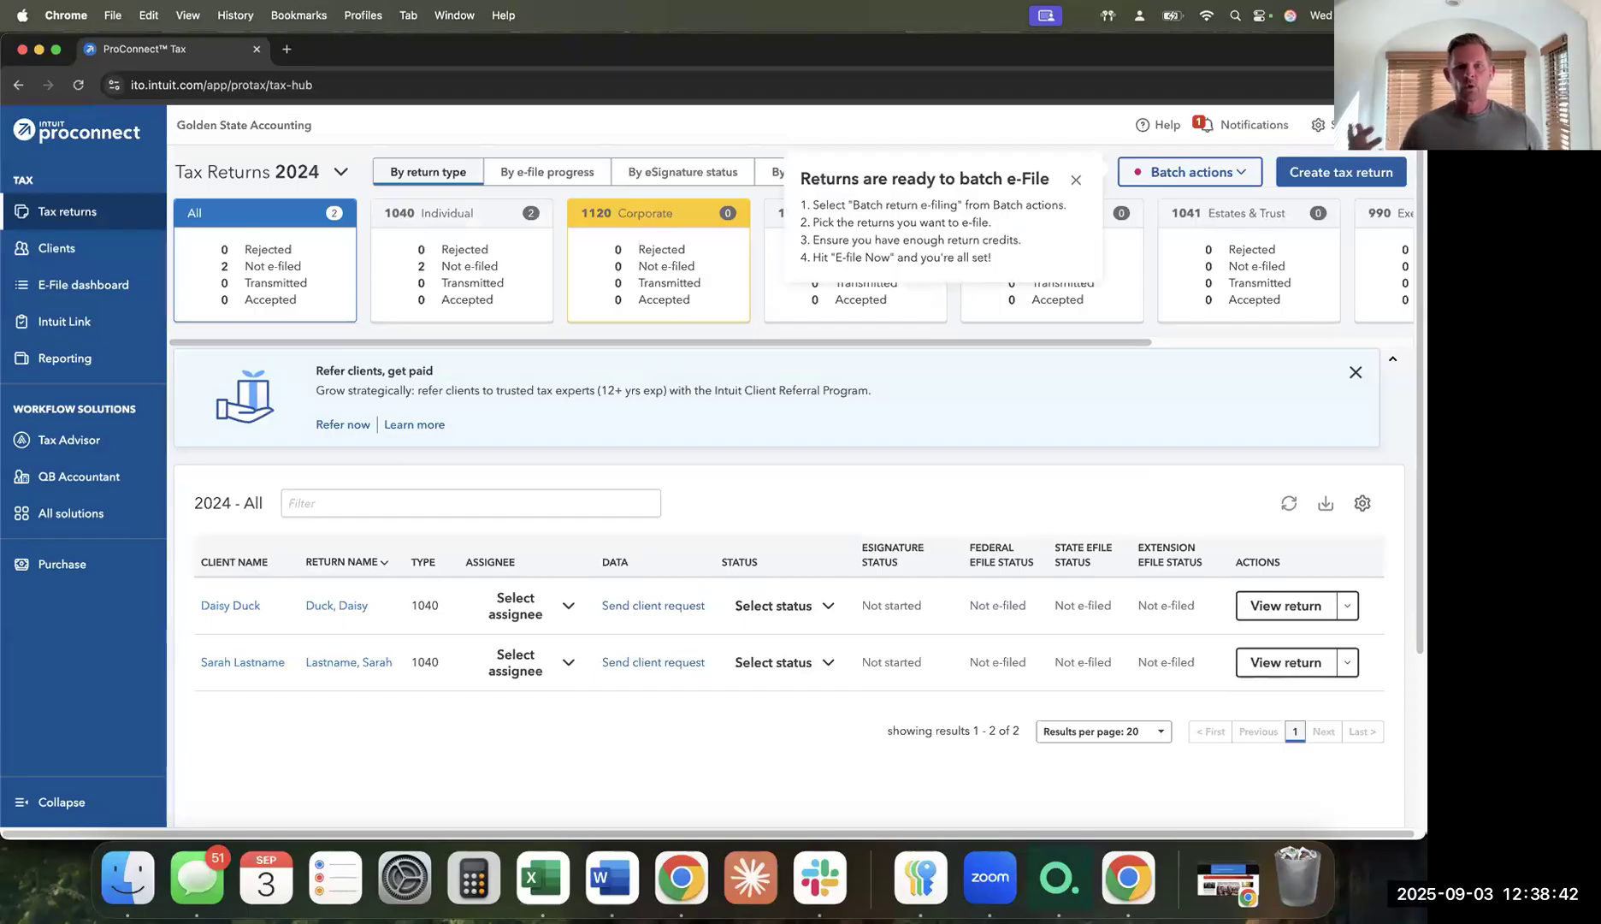
Open Daisy Duck's 2024 1040 return in ProConnect, then return to Juno's tax preparation page.
left_click(1076, 179)
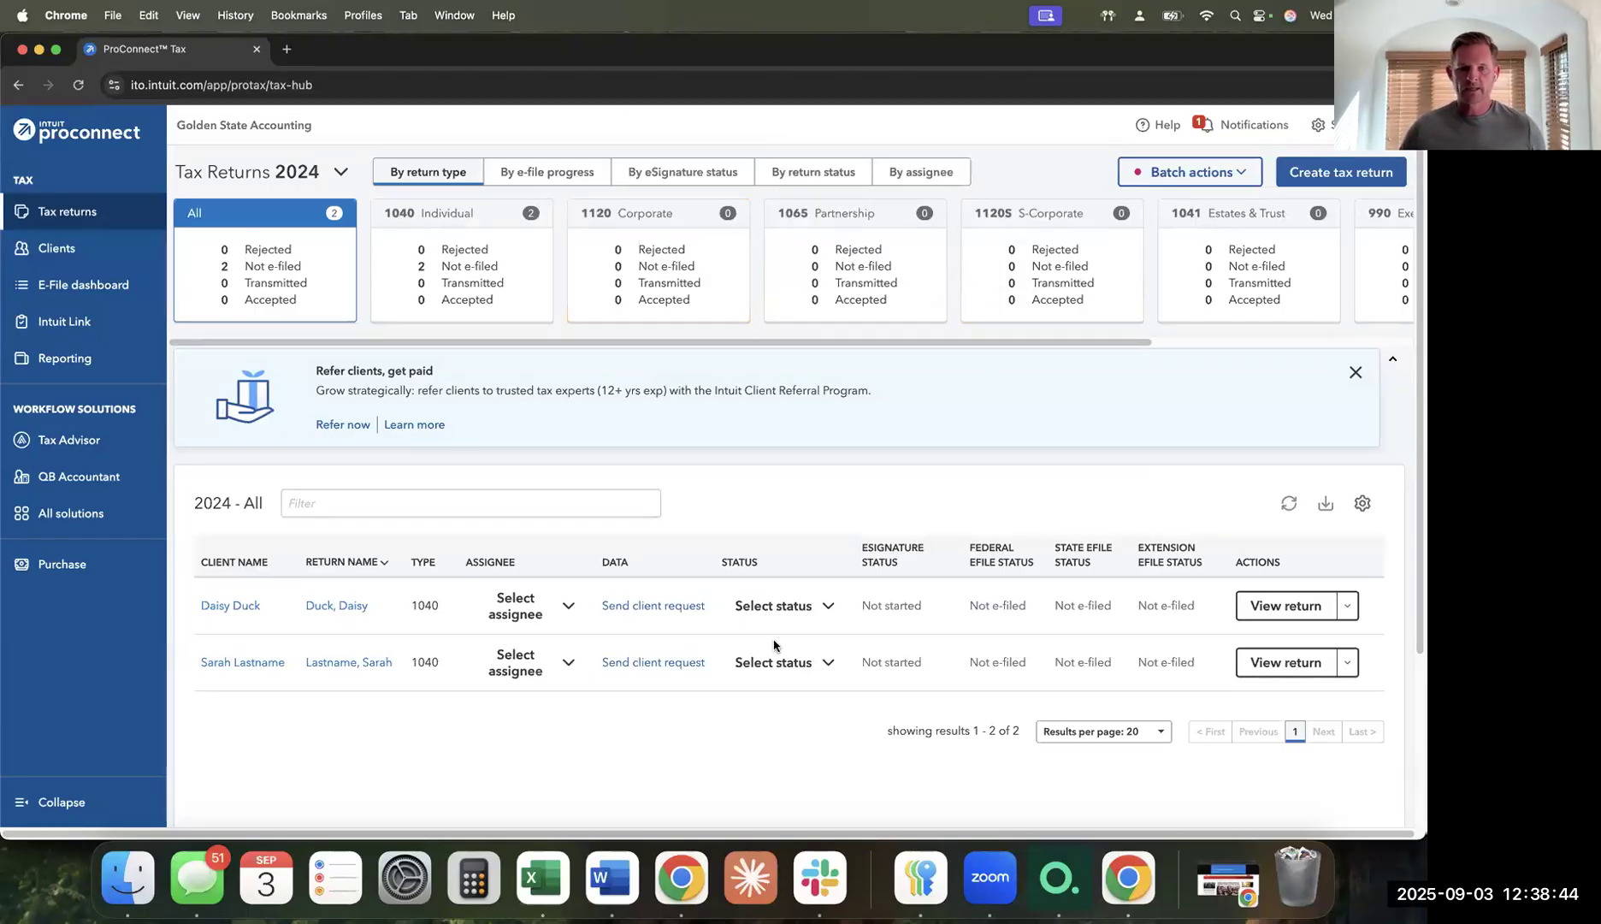
left_click(247, 609)
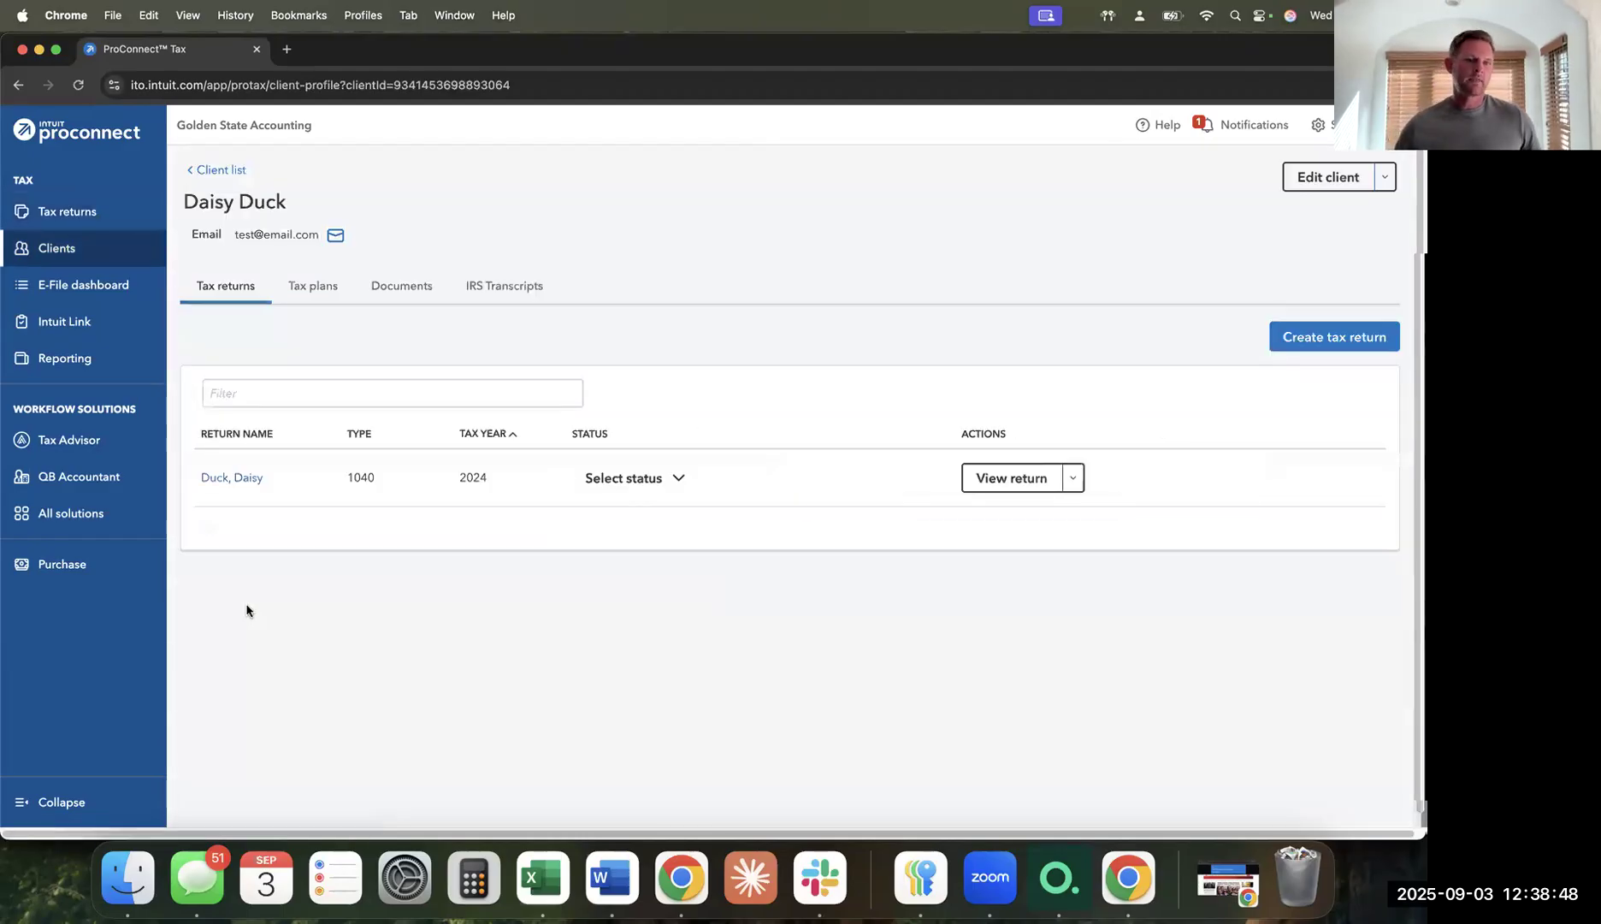
left_click(233, 476)
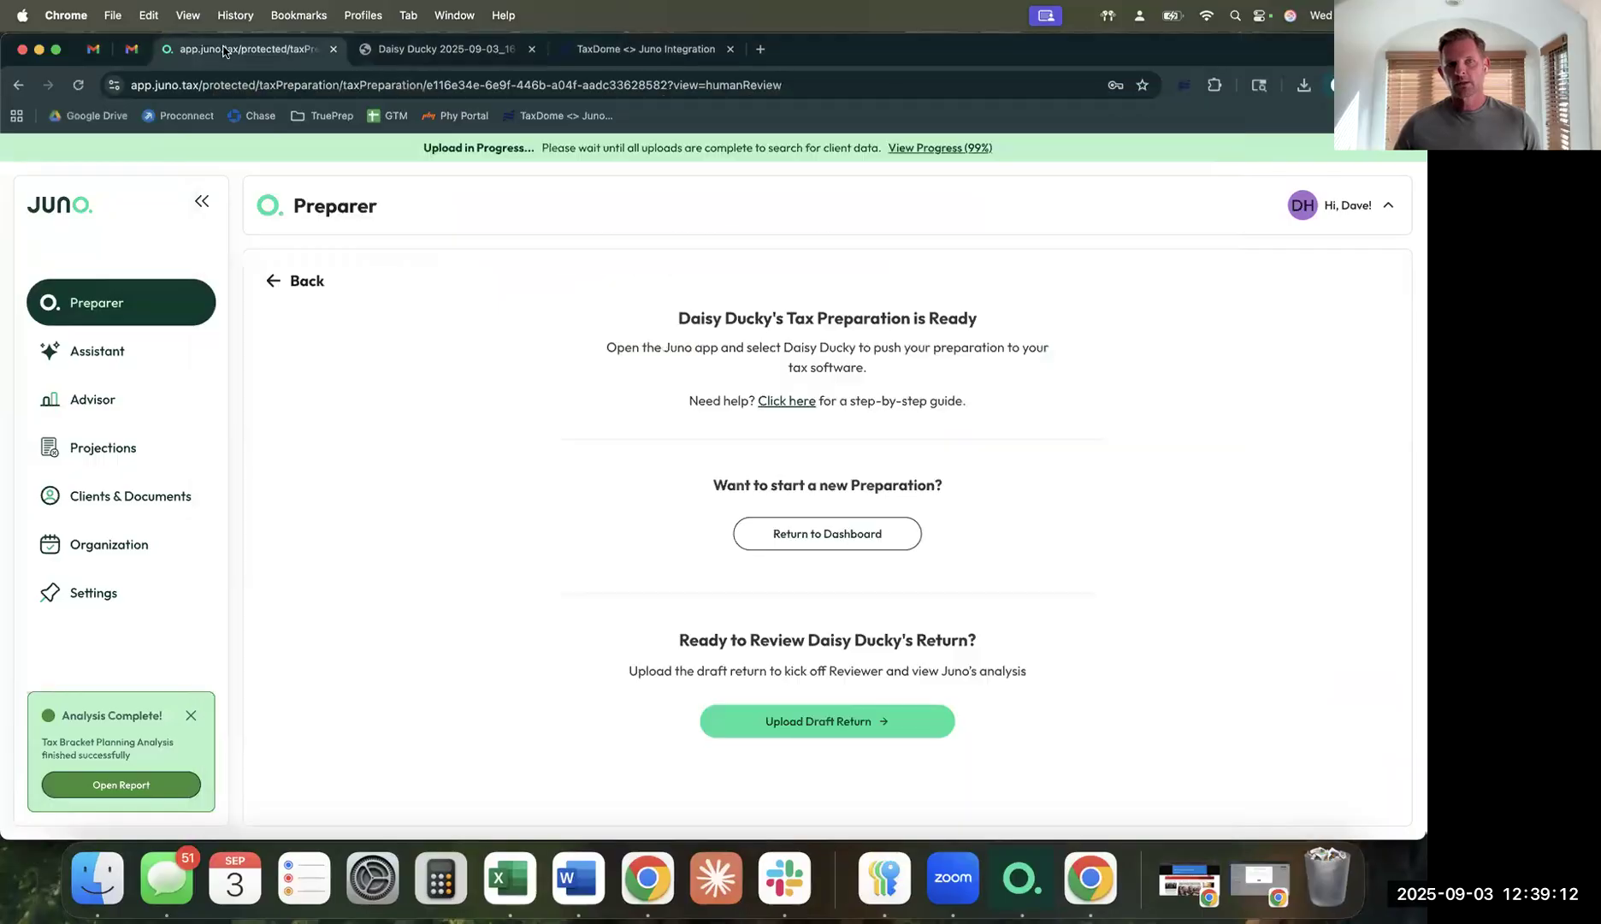
key("super+1")
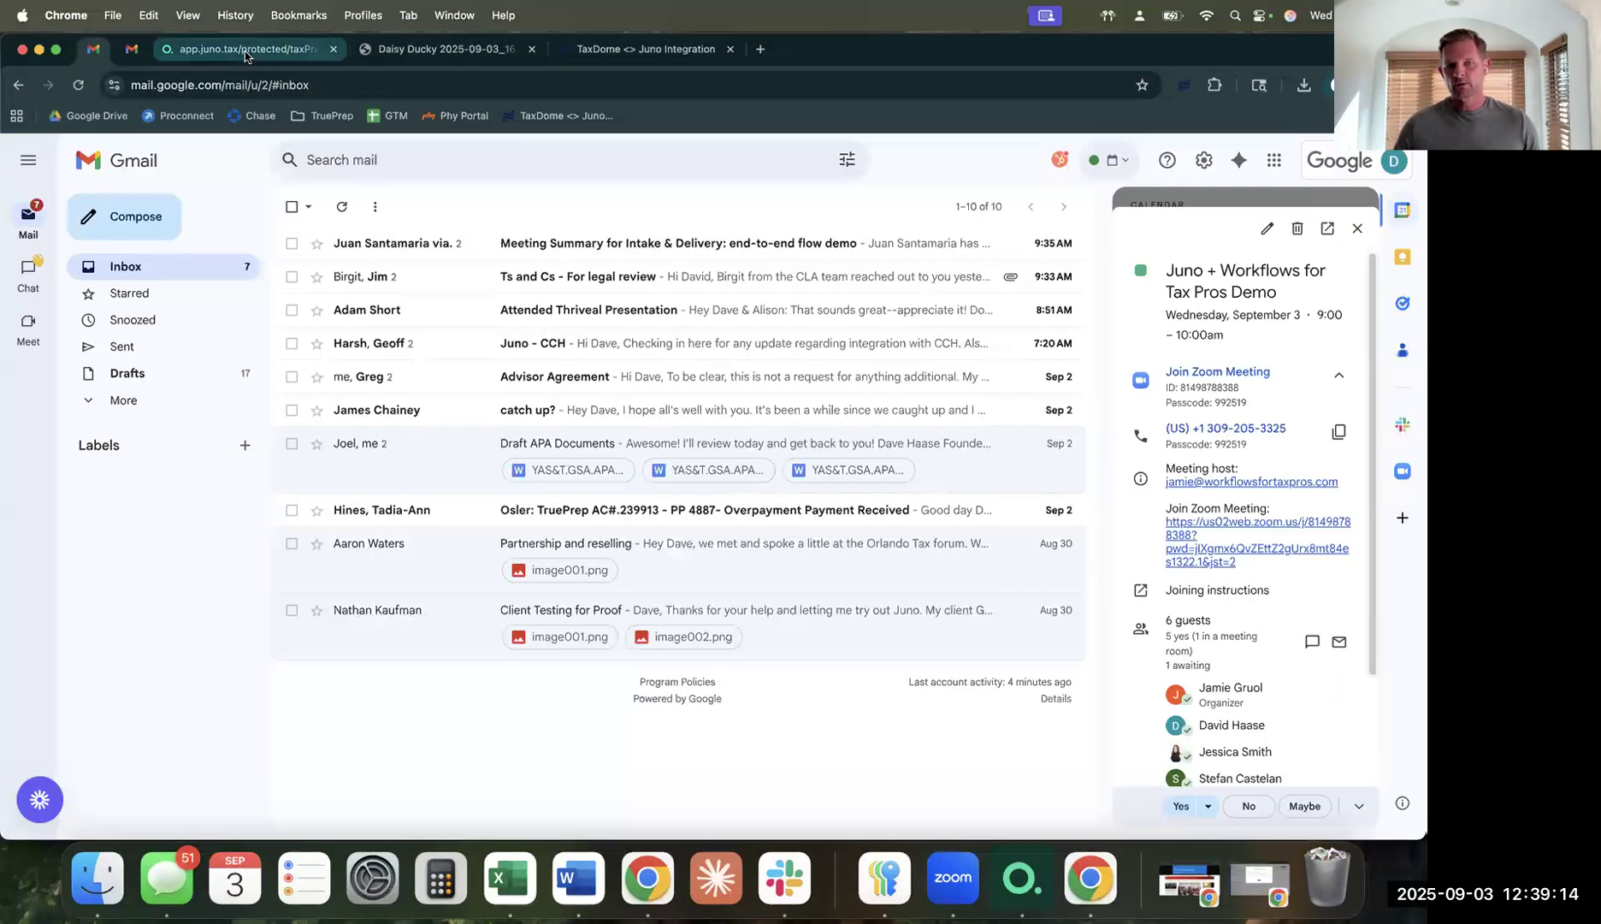
left_click(246, 54)
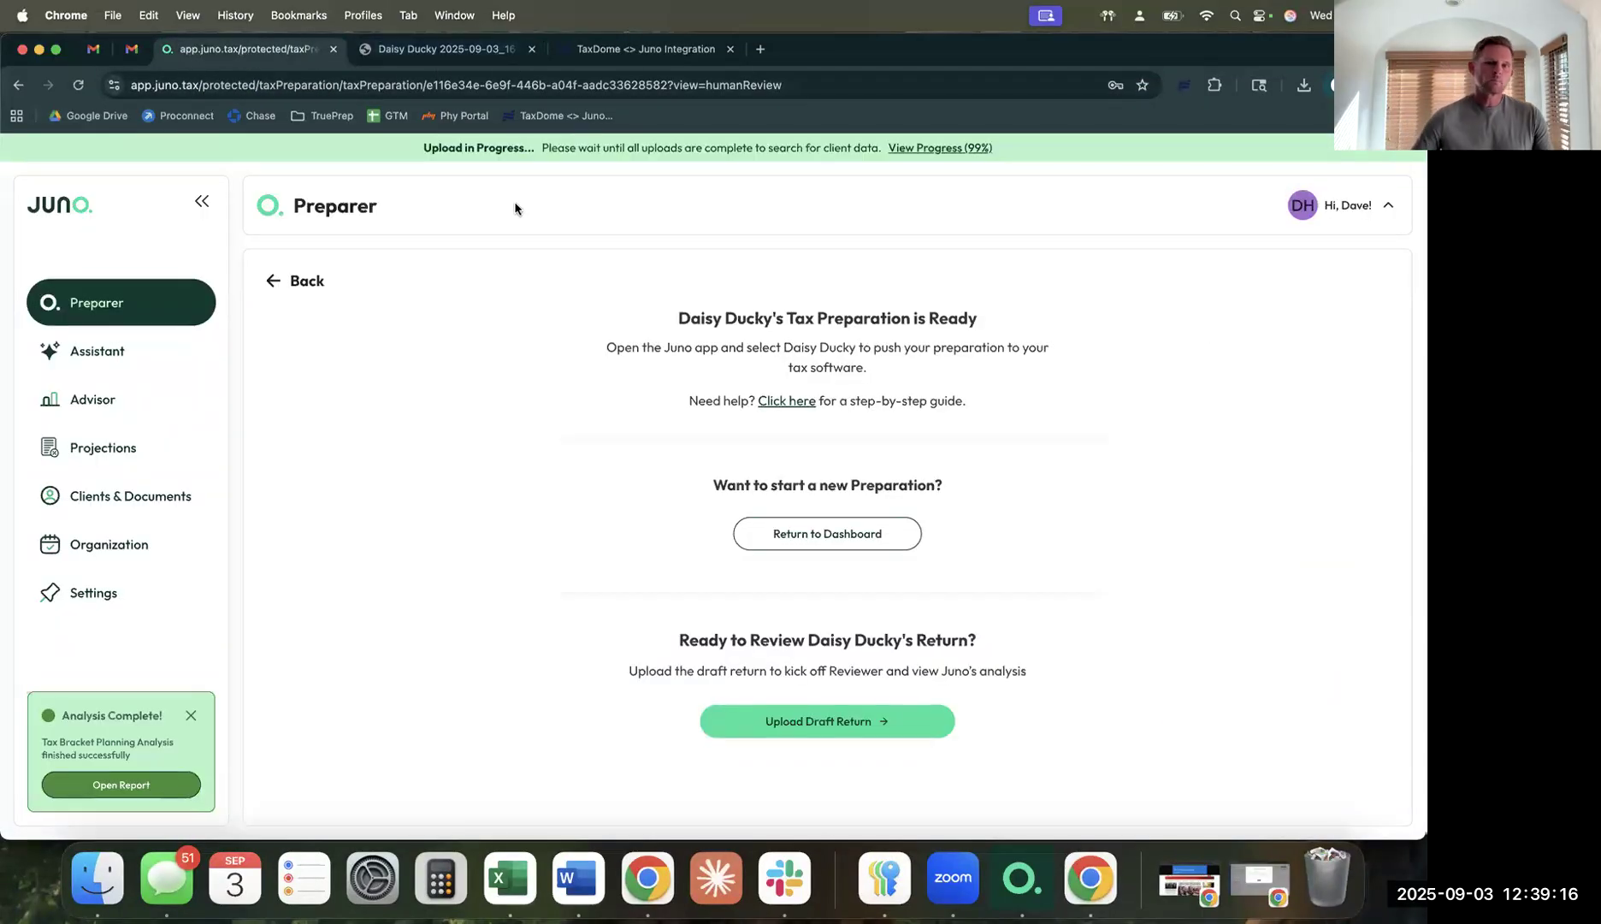
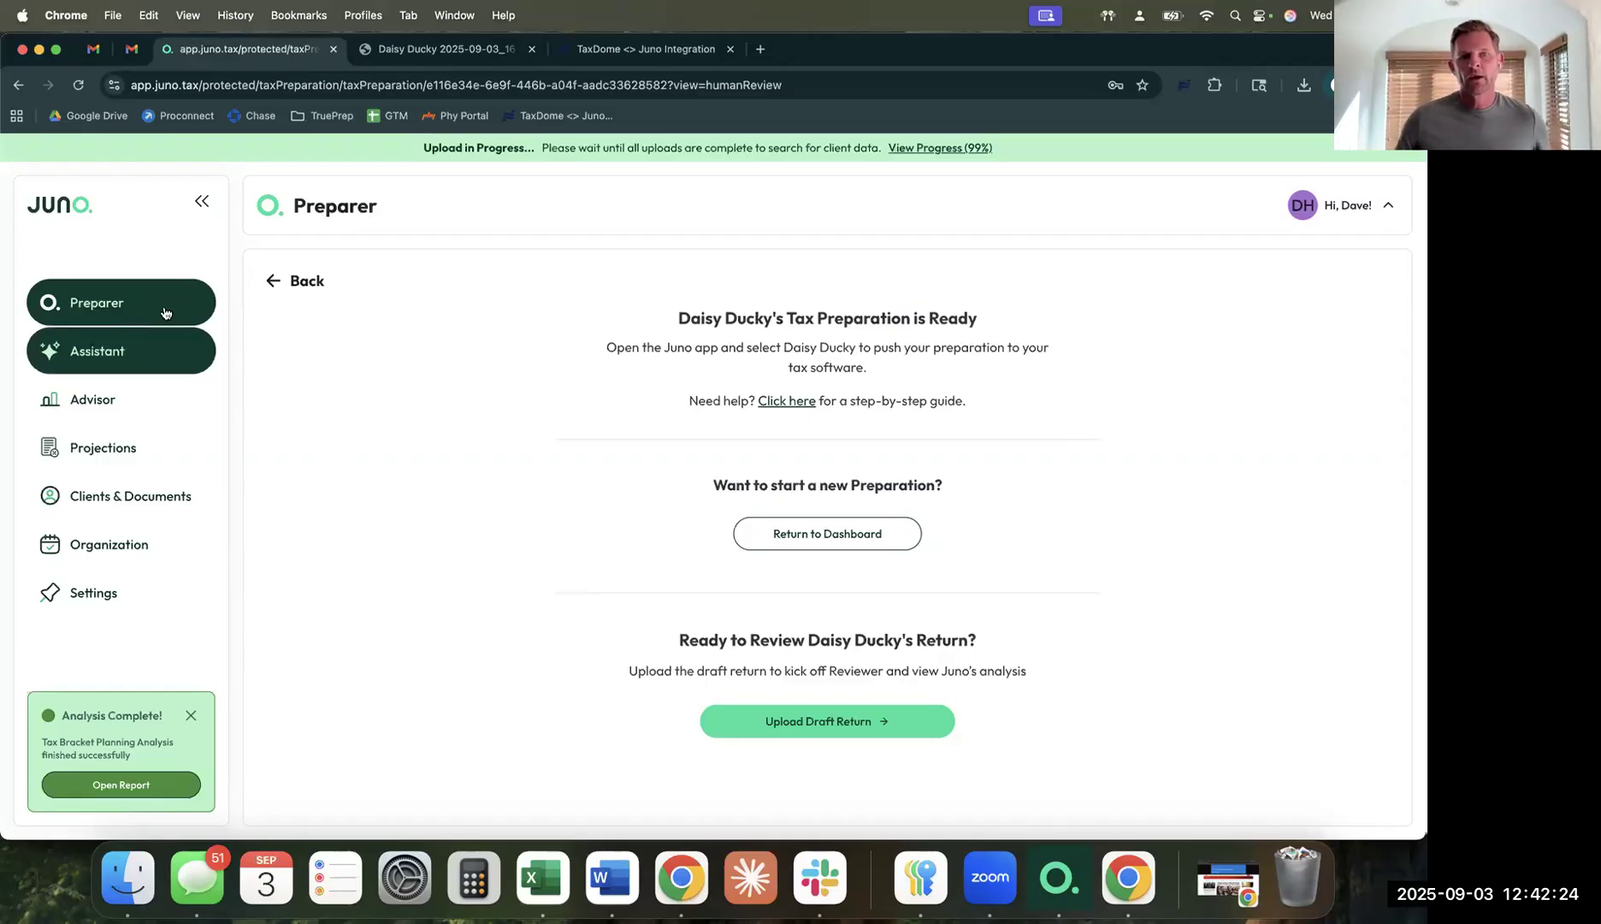
Finish the previous draft-return upload, then search the Preparer Dashboard by client surname and open their preparation.
left_click(887, 718)
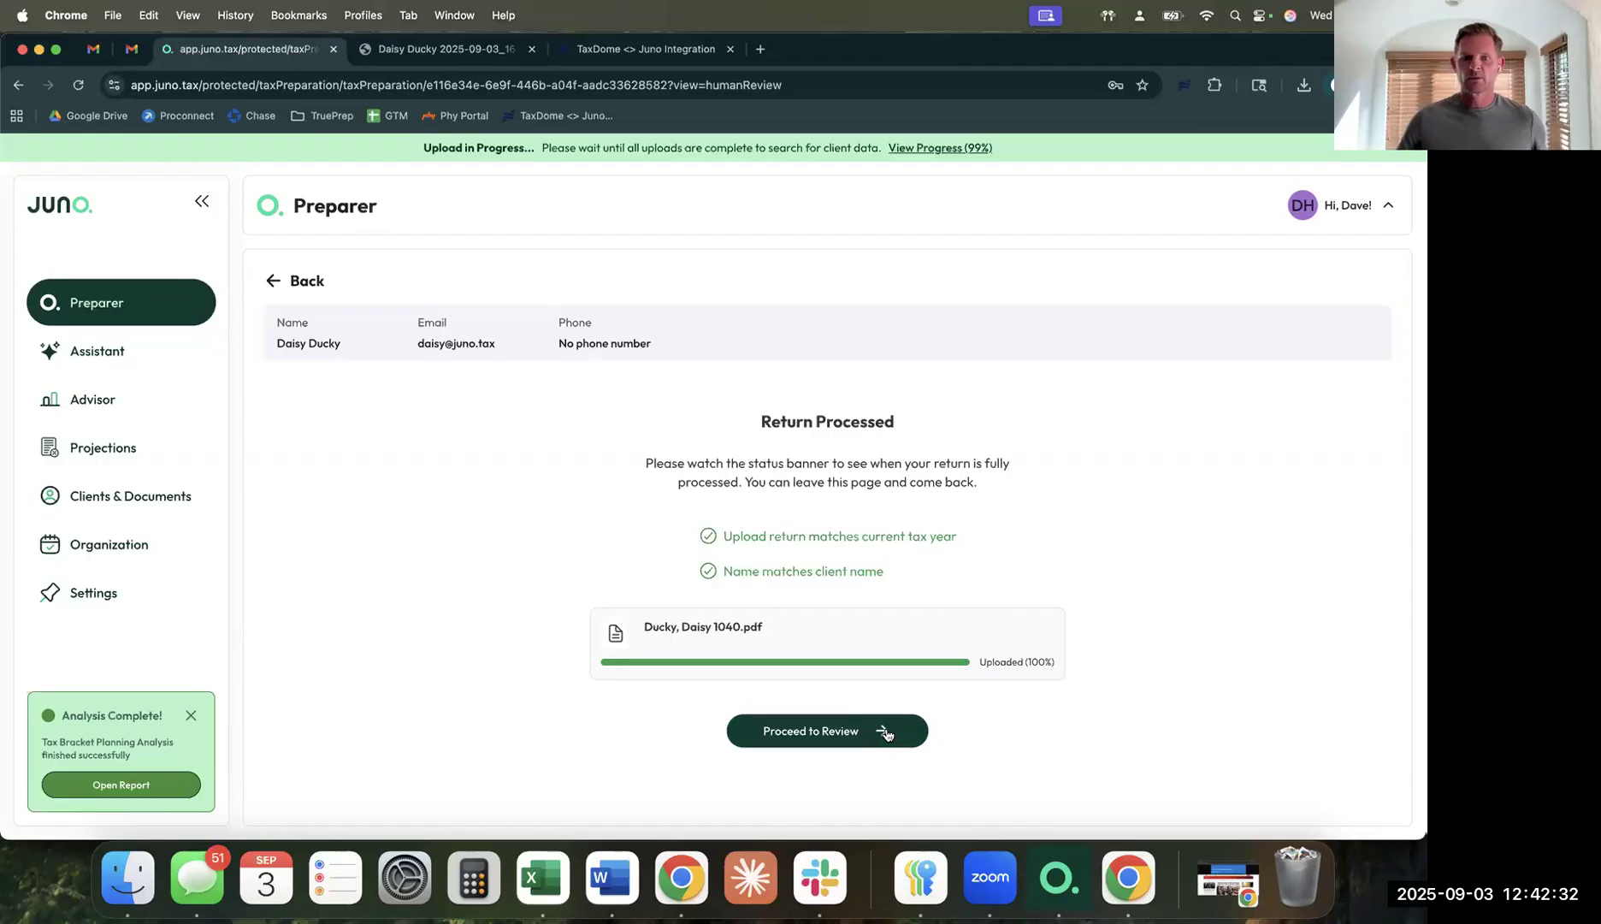
left_click(887, 734)
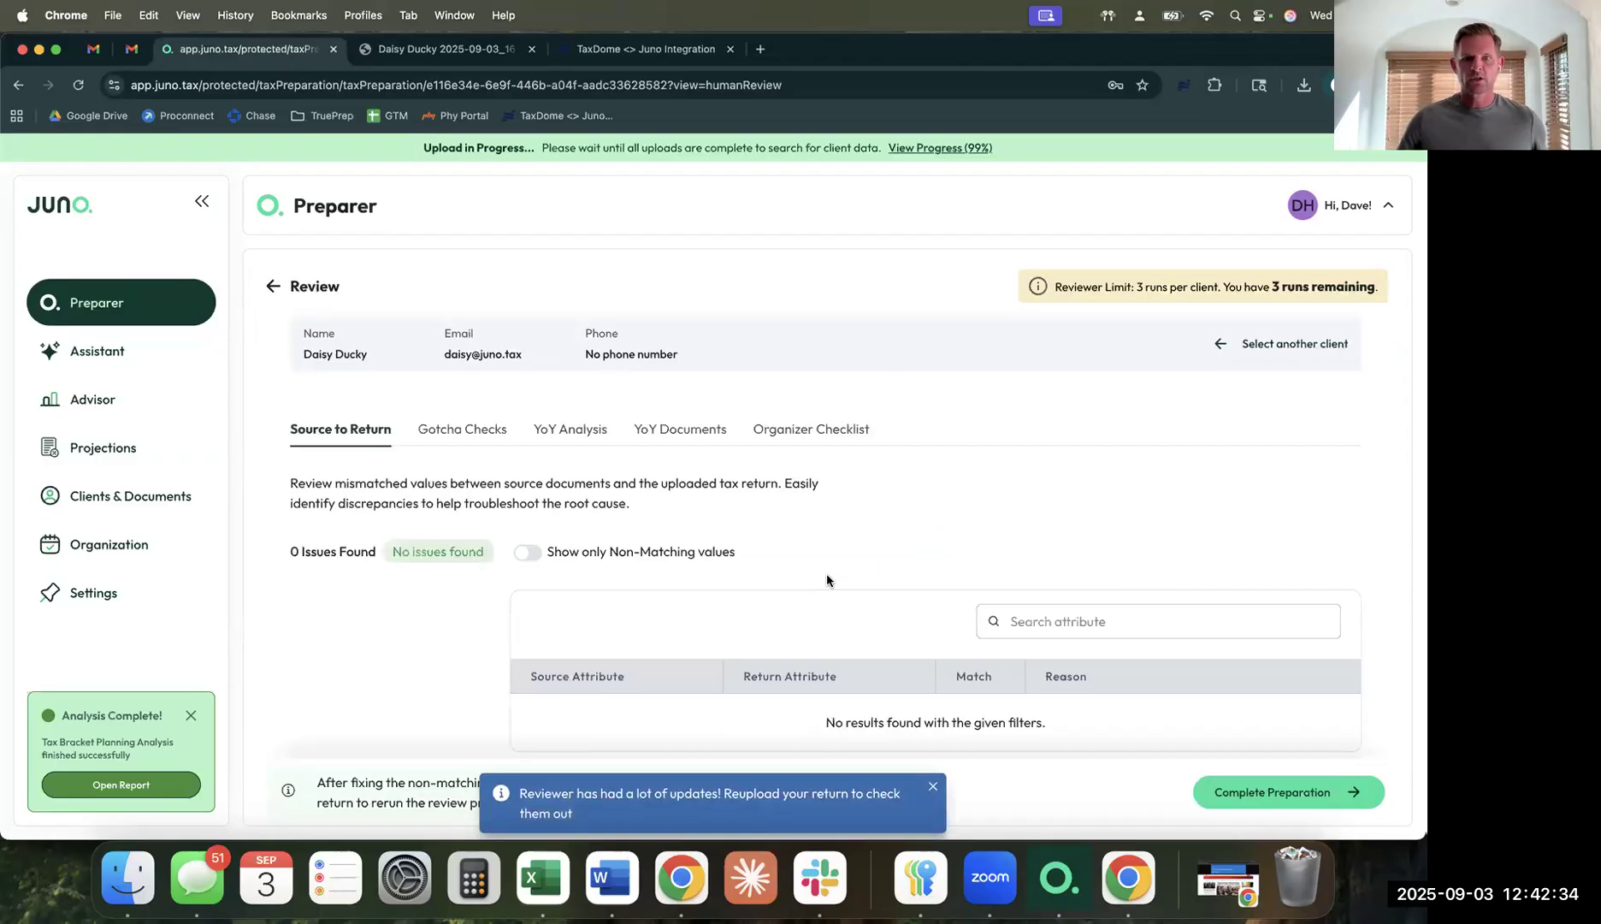
left_click(148, 305)
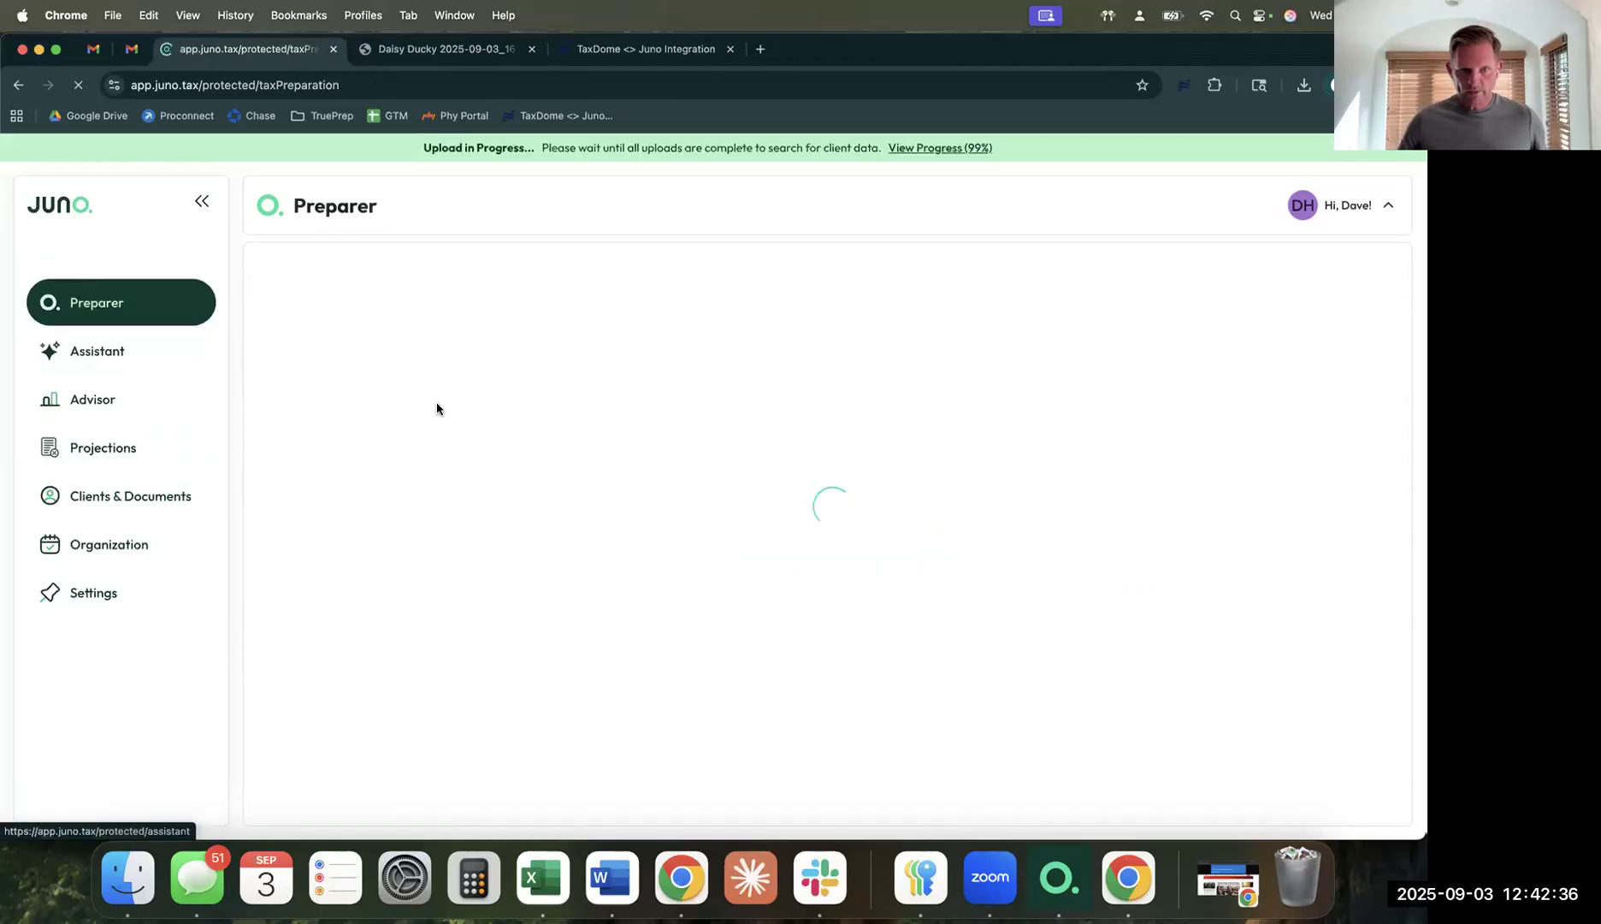
left_click(431, 353)
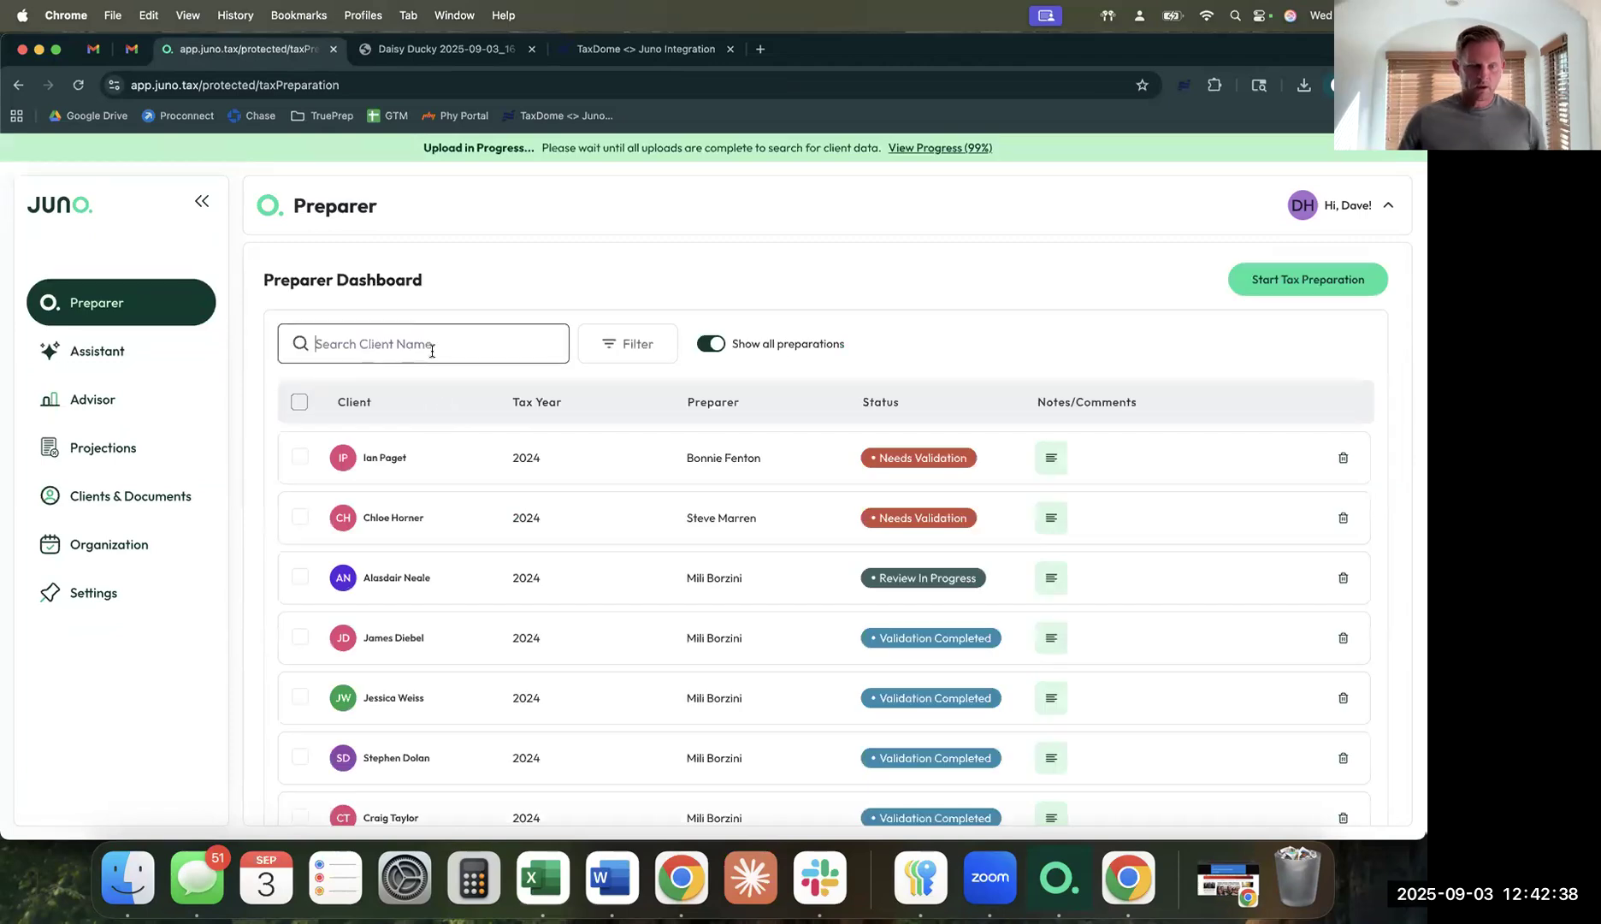
type("sorens")
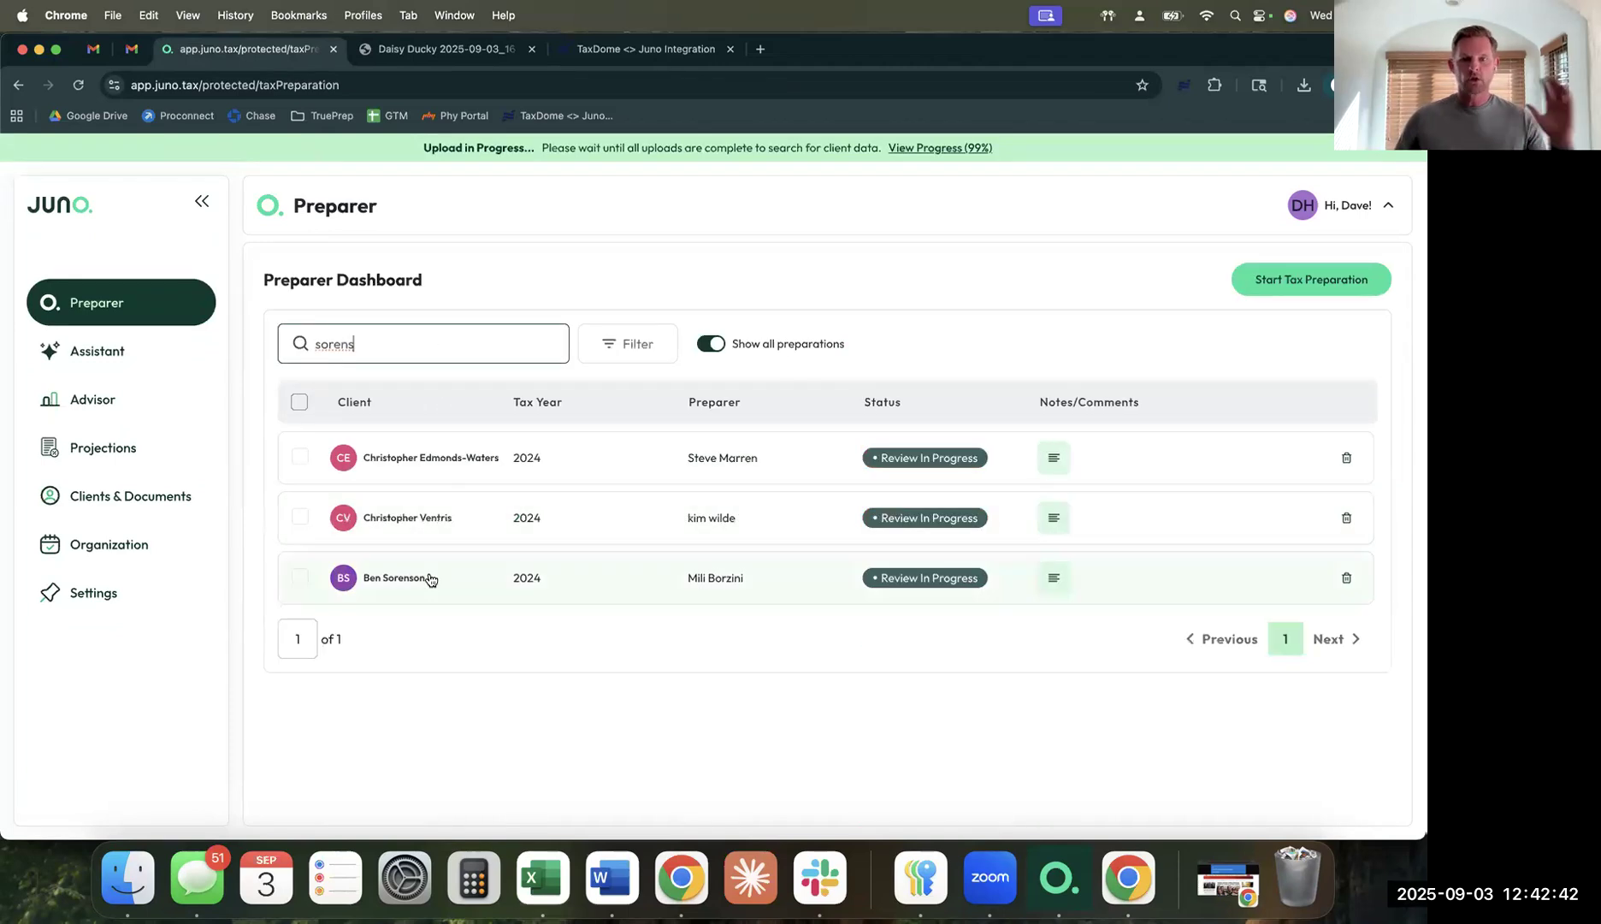
left_click(429, 572)
Scroll past the validated source documents and proceed so the preparation is ready for tax software.
scroll(431, 579, "down", 10)
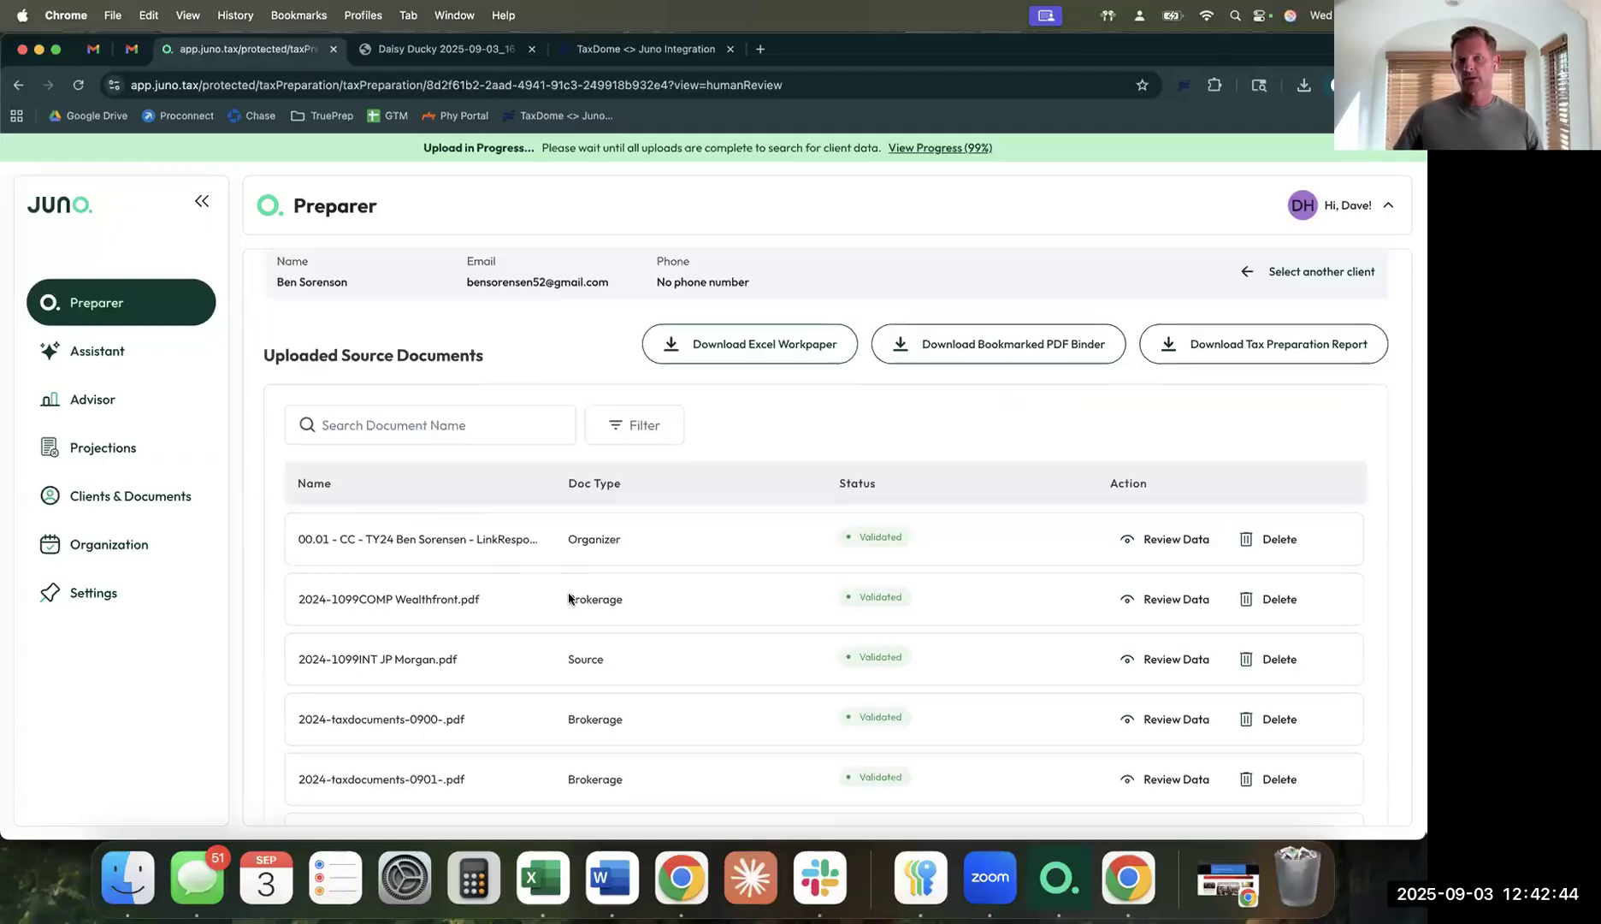
scroll(1010, 642, "down", 3)
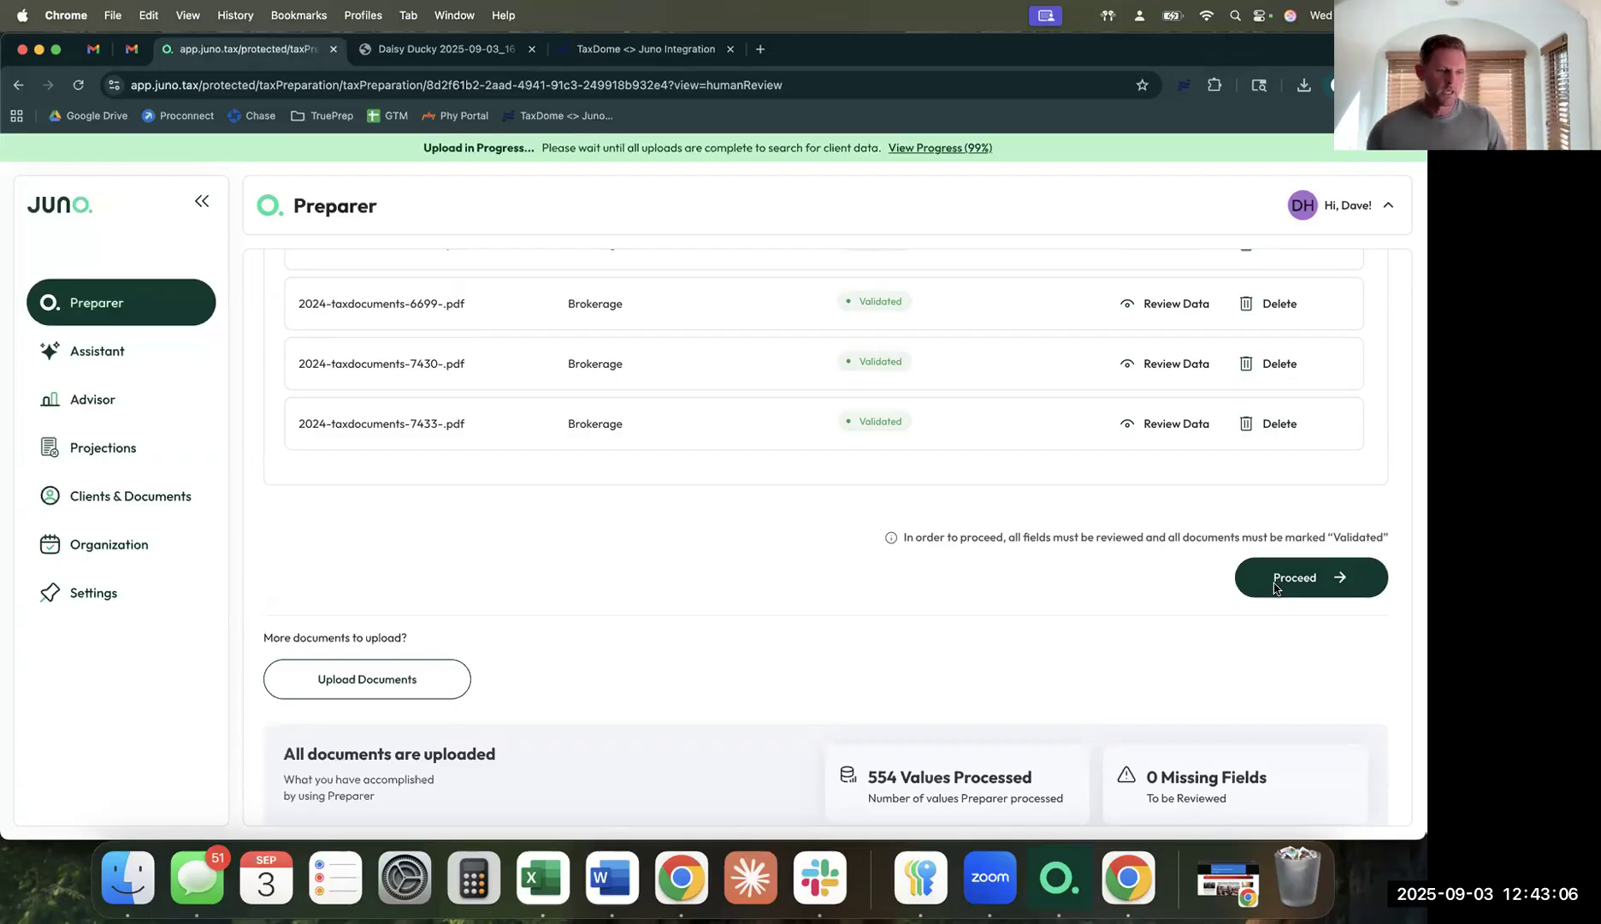
right_click(1274, 583)
left_click(1068, 581)
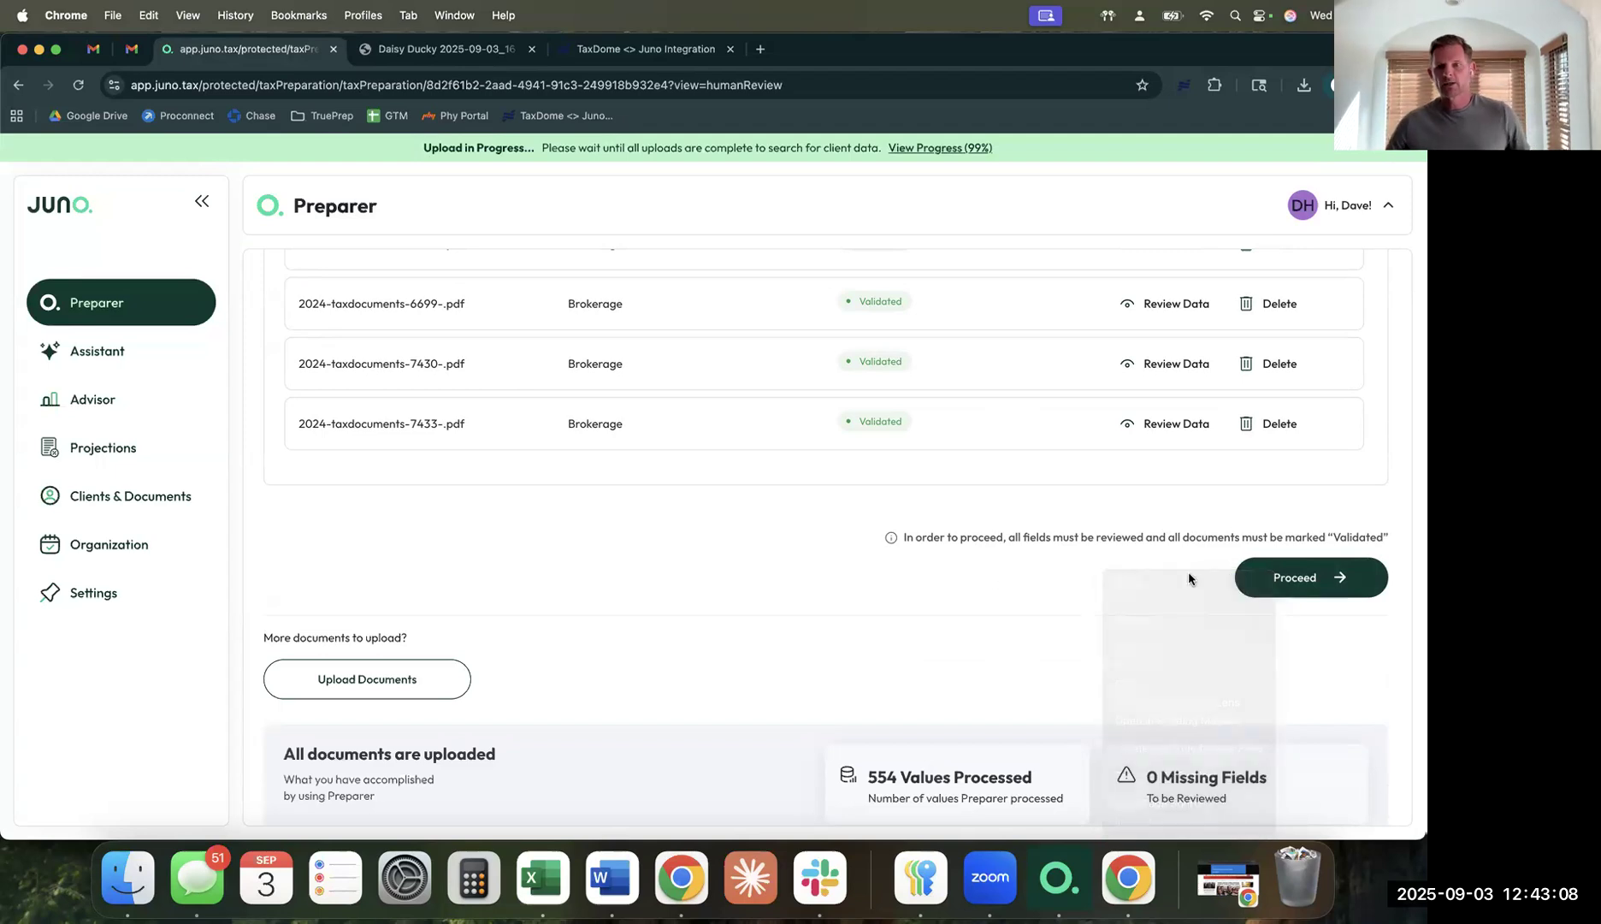
left_click(1273, 579)
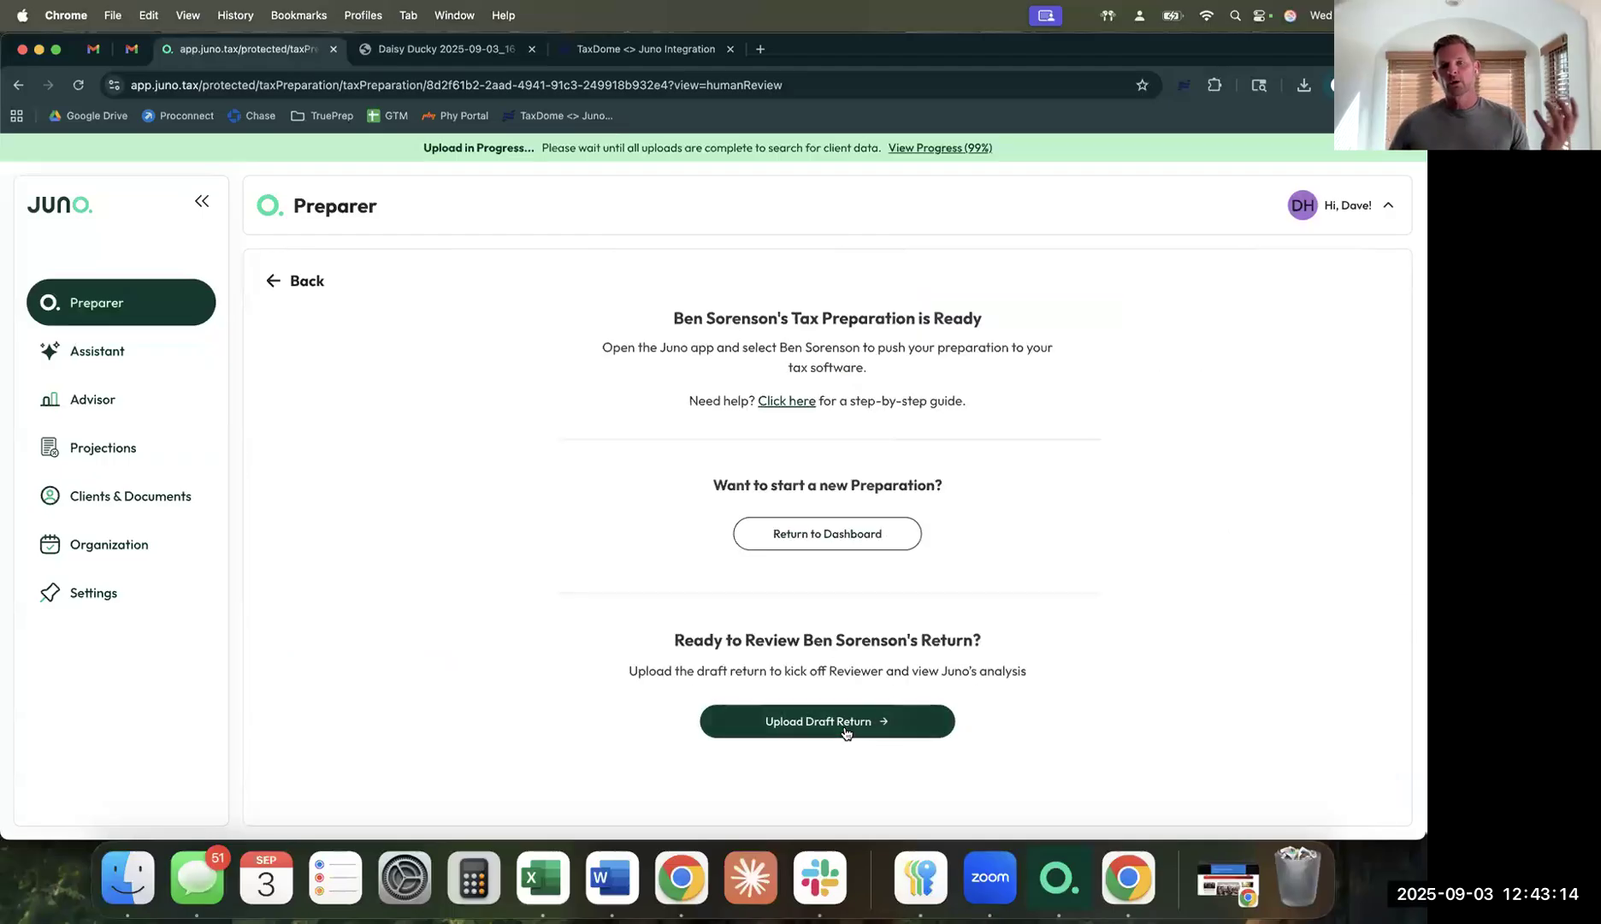
Upload the client's draft 1040 PDF and open its source-to-return review showing 10 issues.
left_click(845, 729)
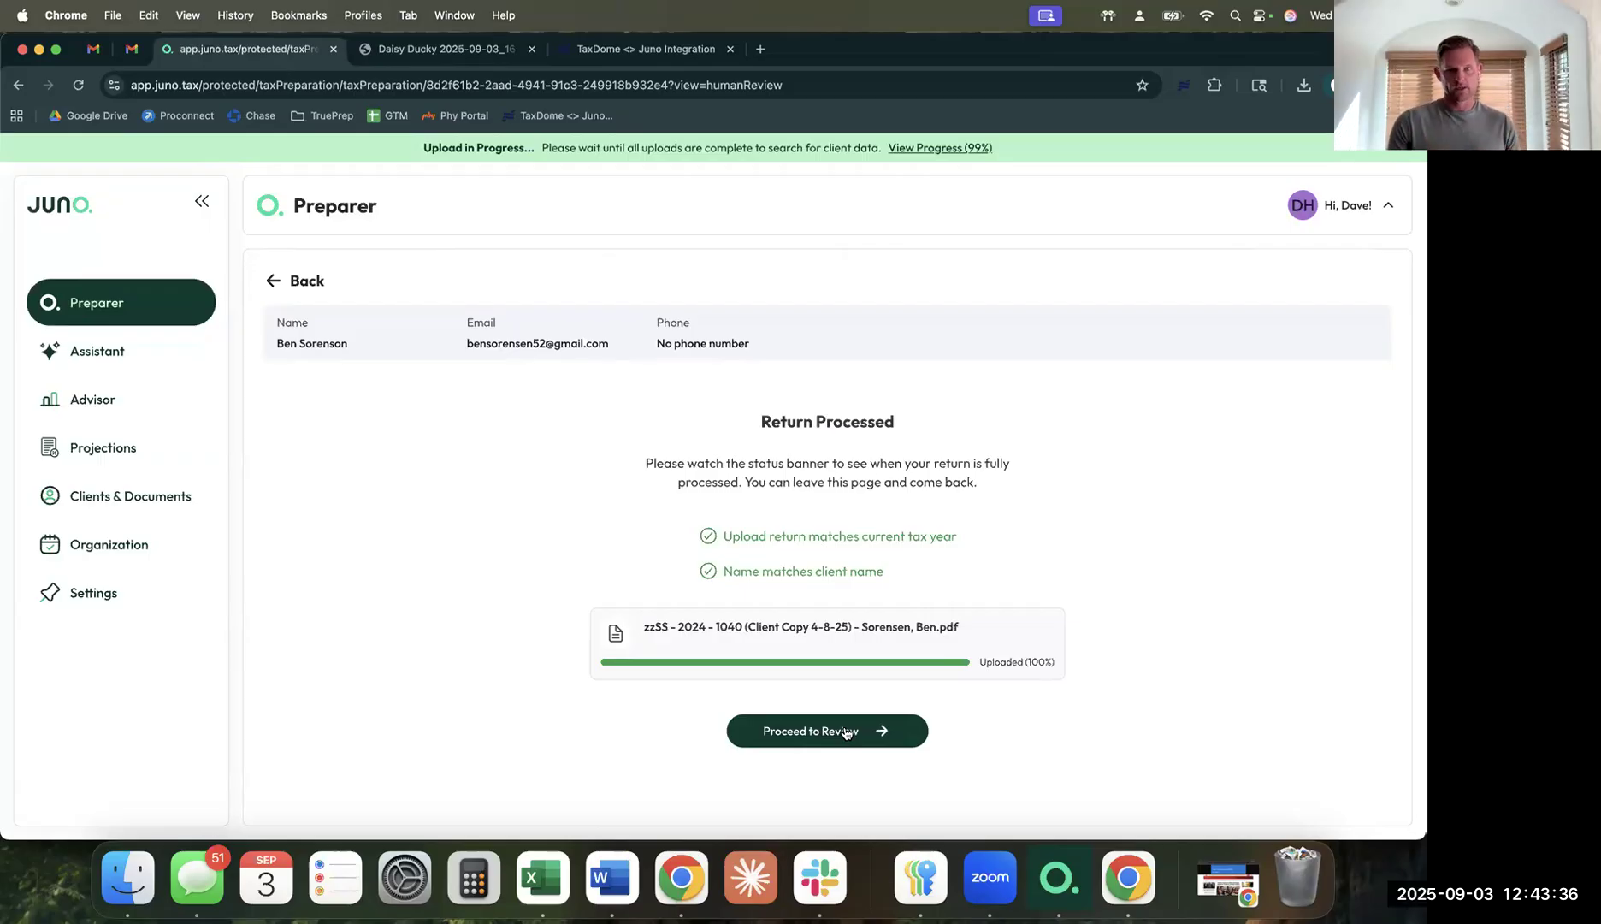
left_click(845, 731)
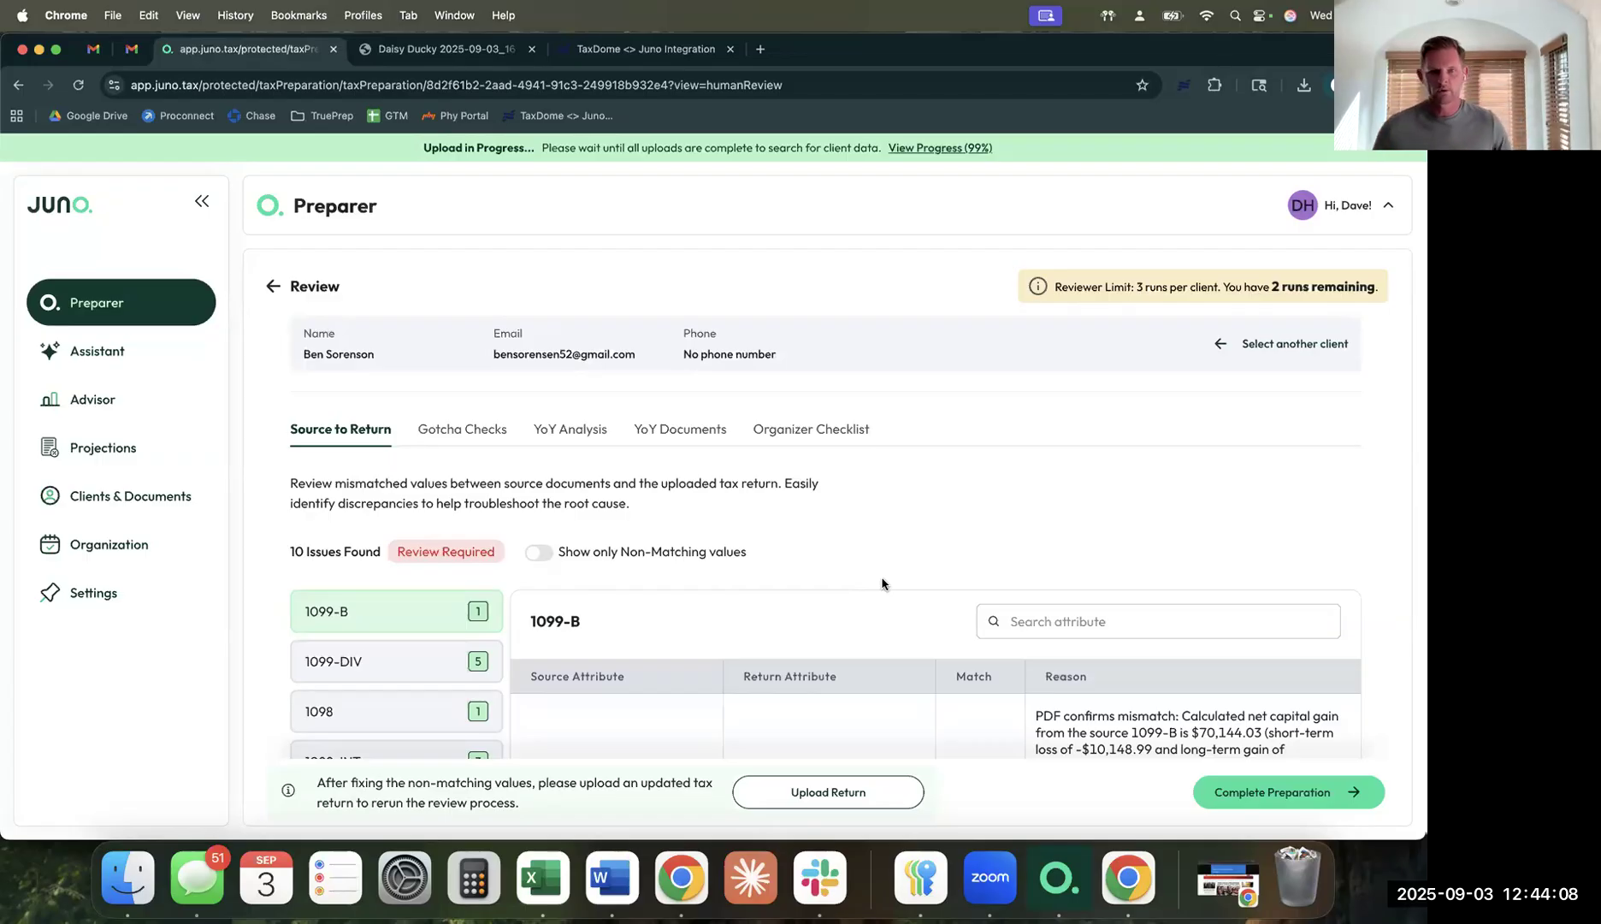
Highlight the 1099-B net capital gain mismatch reason, then view the 1099-DIV dividend mismatches.
scroll(882, 584, "down", 5)
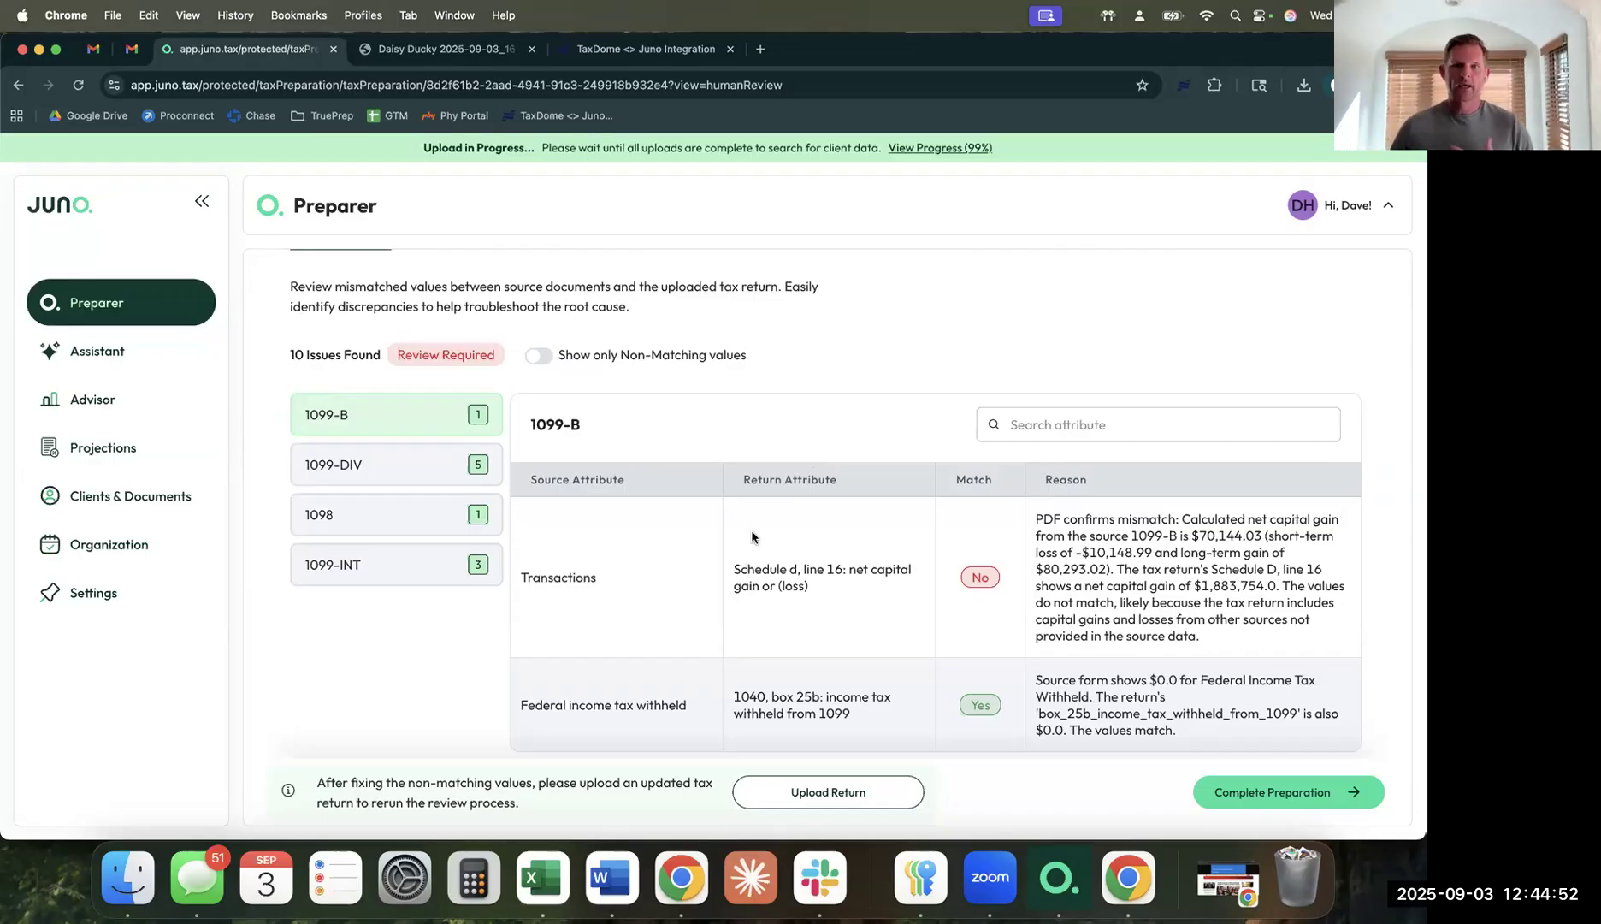
scroll(753, 536, "up", 2)
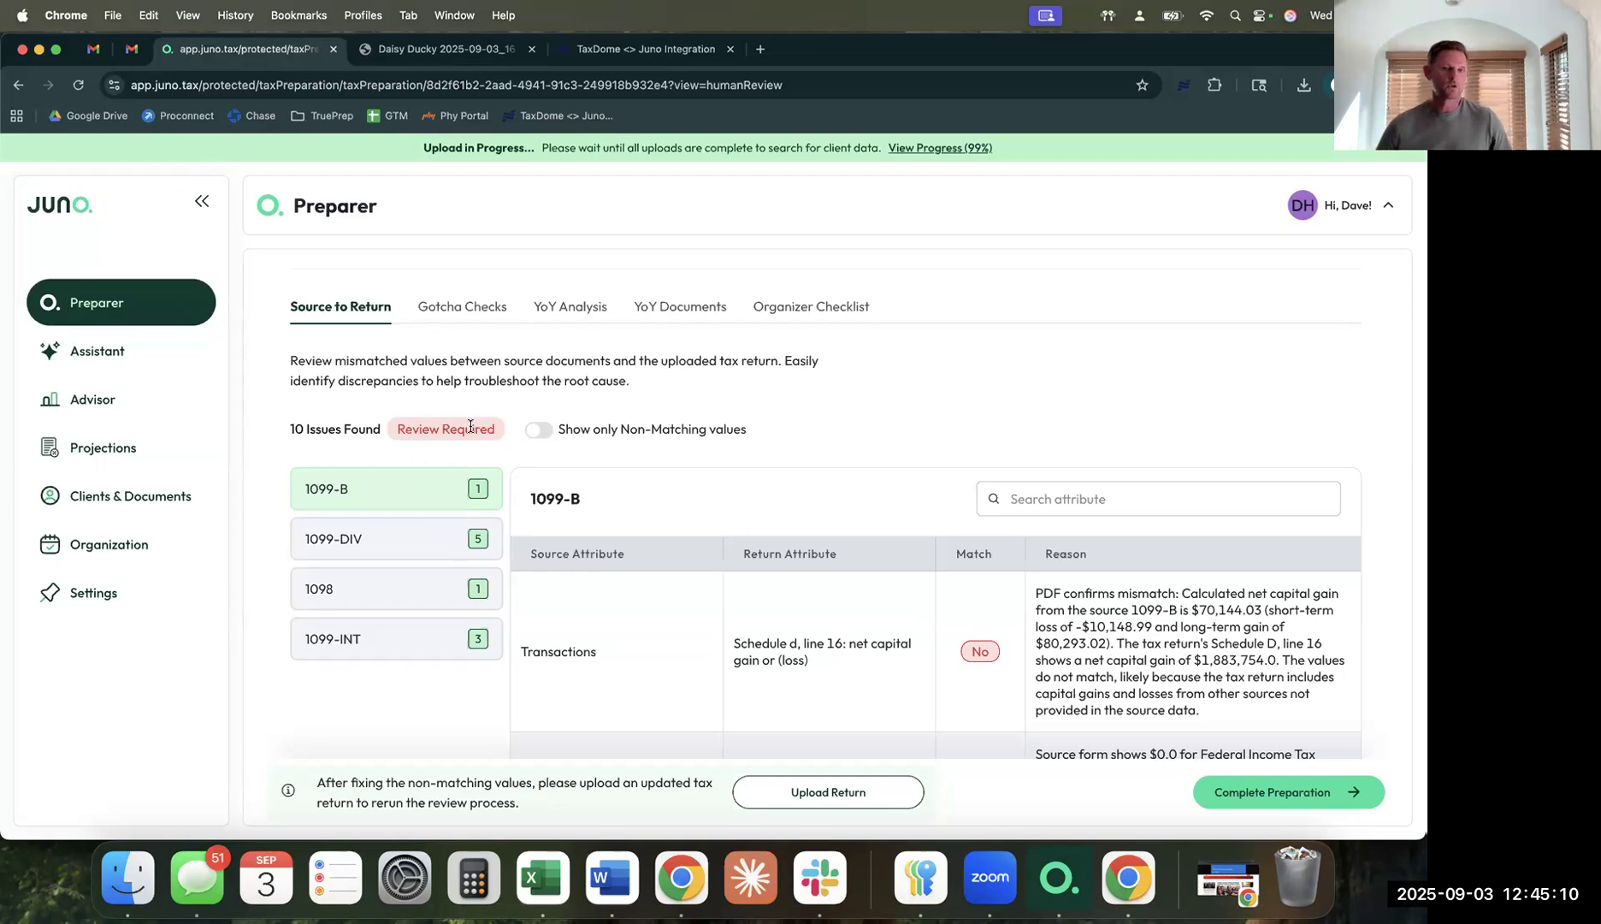
scroll(1112, 599, "down", 2)
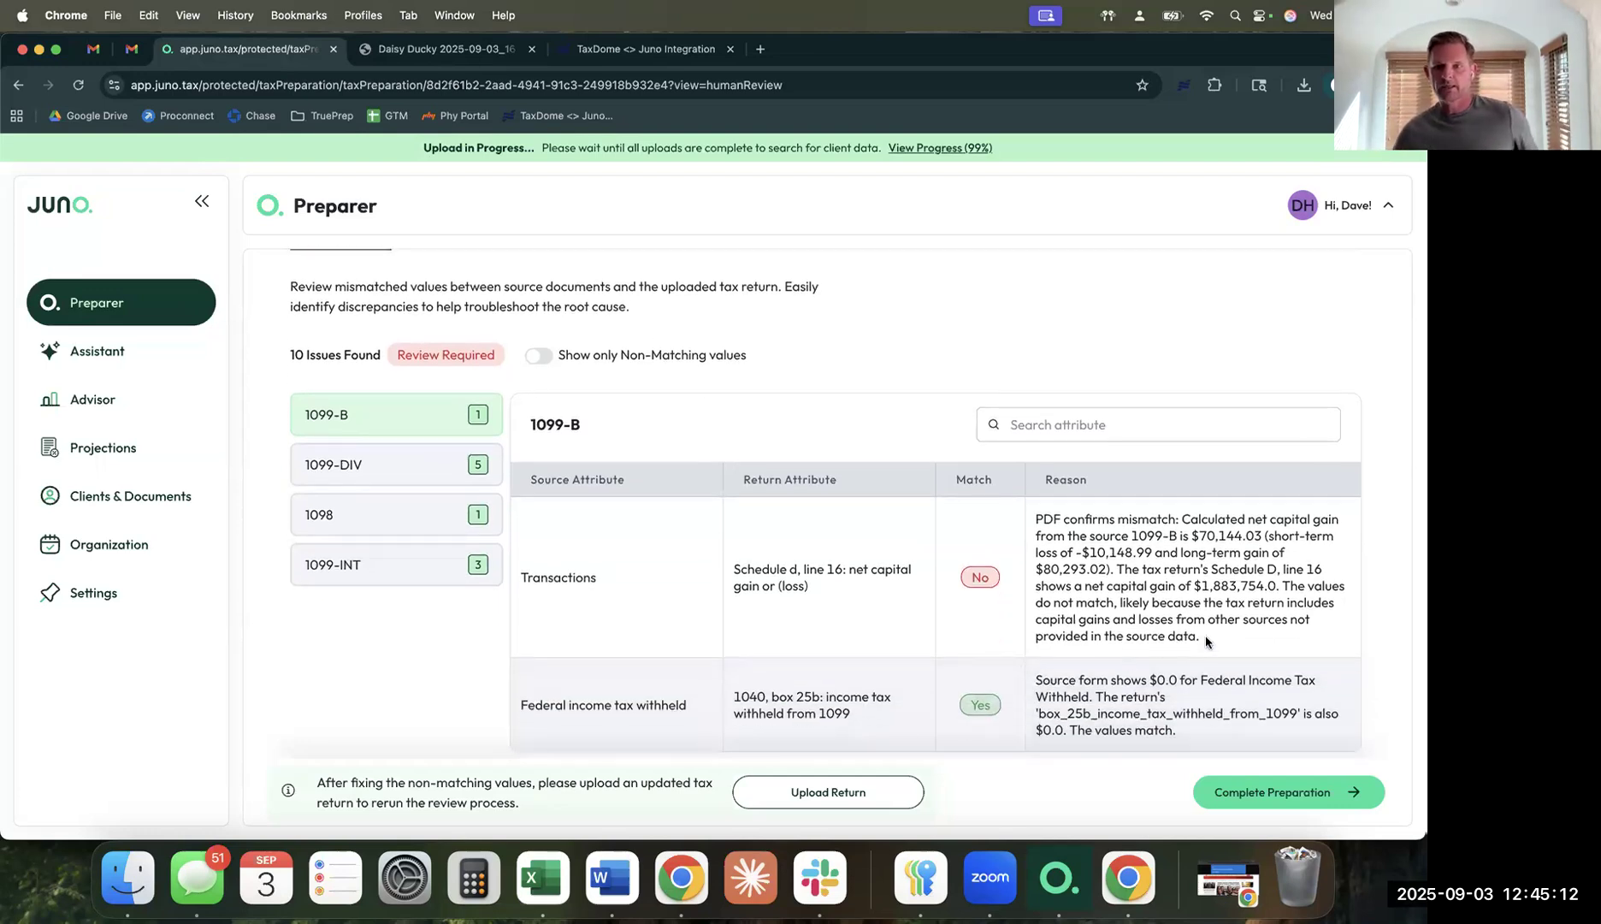
left_click_drag(1206, 639, 1034, 516)
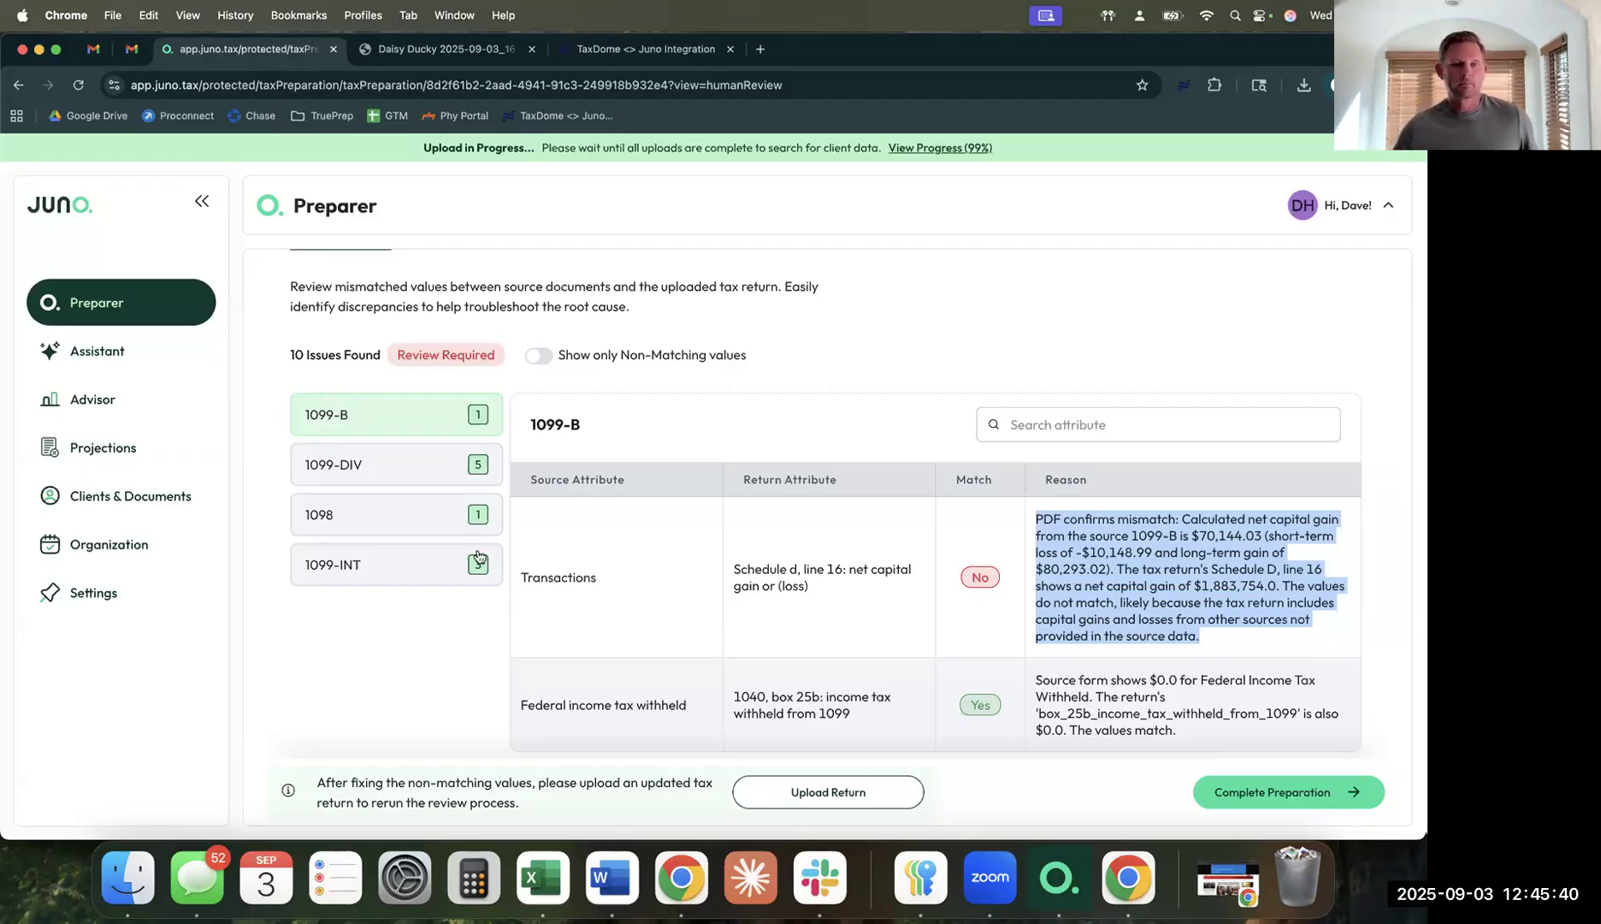
left_click(387, 472)
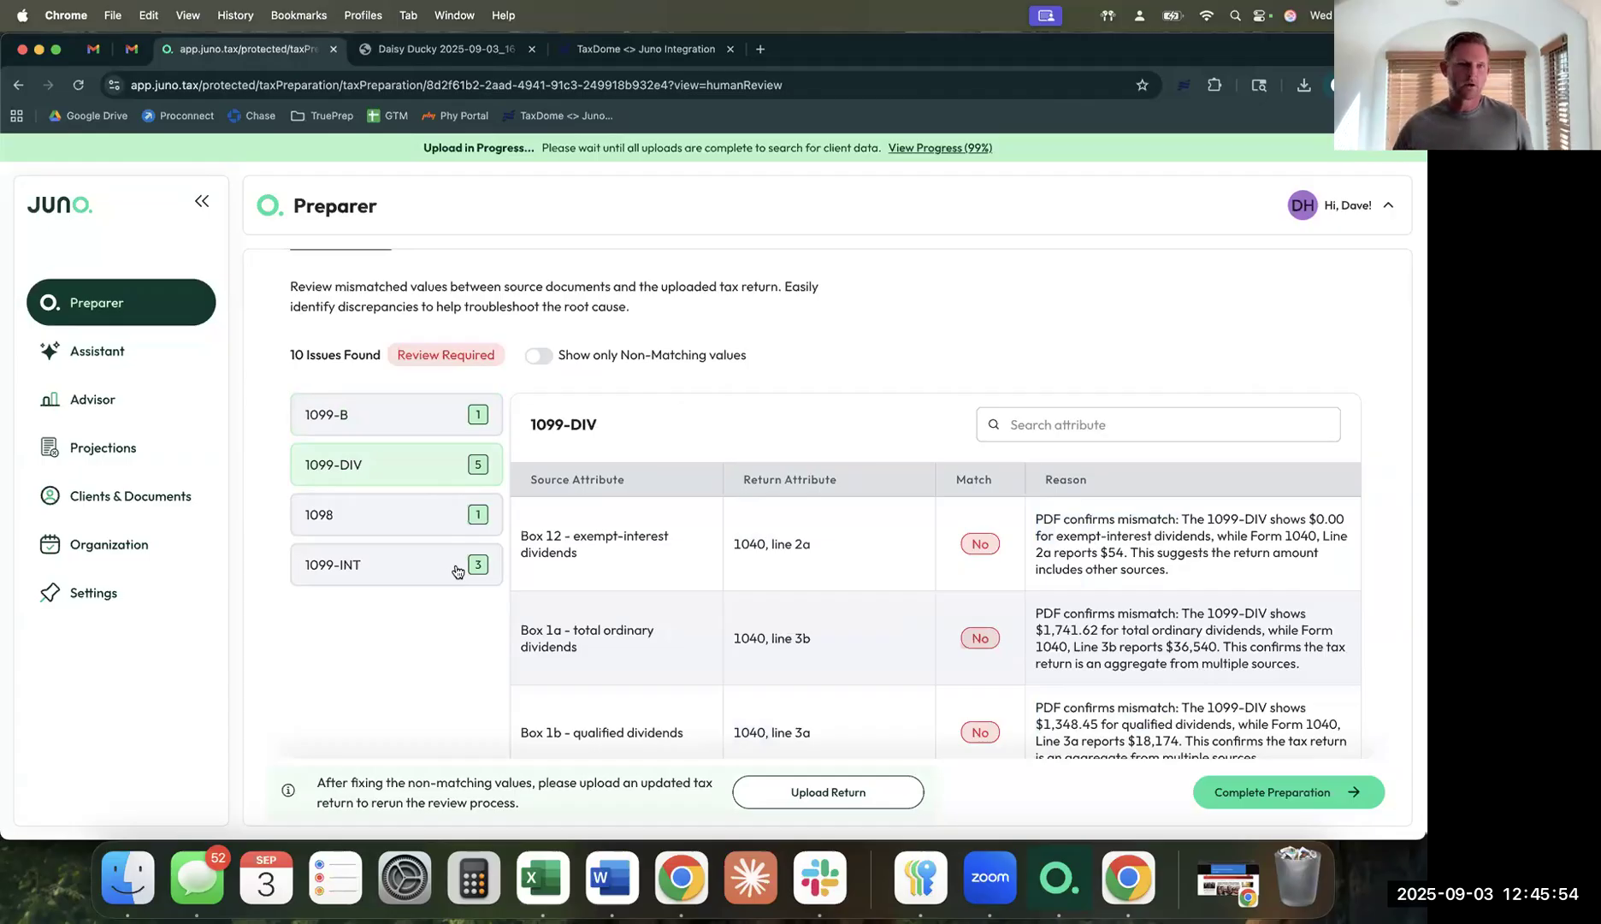
Show the 1098 comparison and highlight why Box 1 mortgage interest mismatches Schedule A line 8a.
left_click(431, 511)
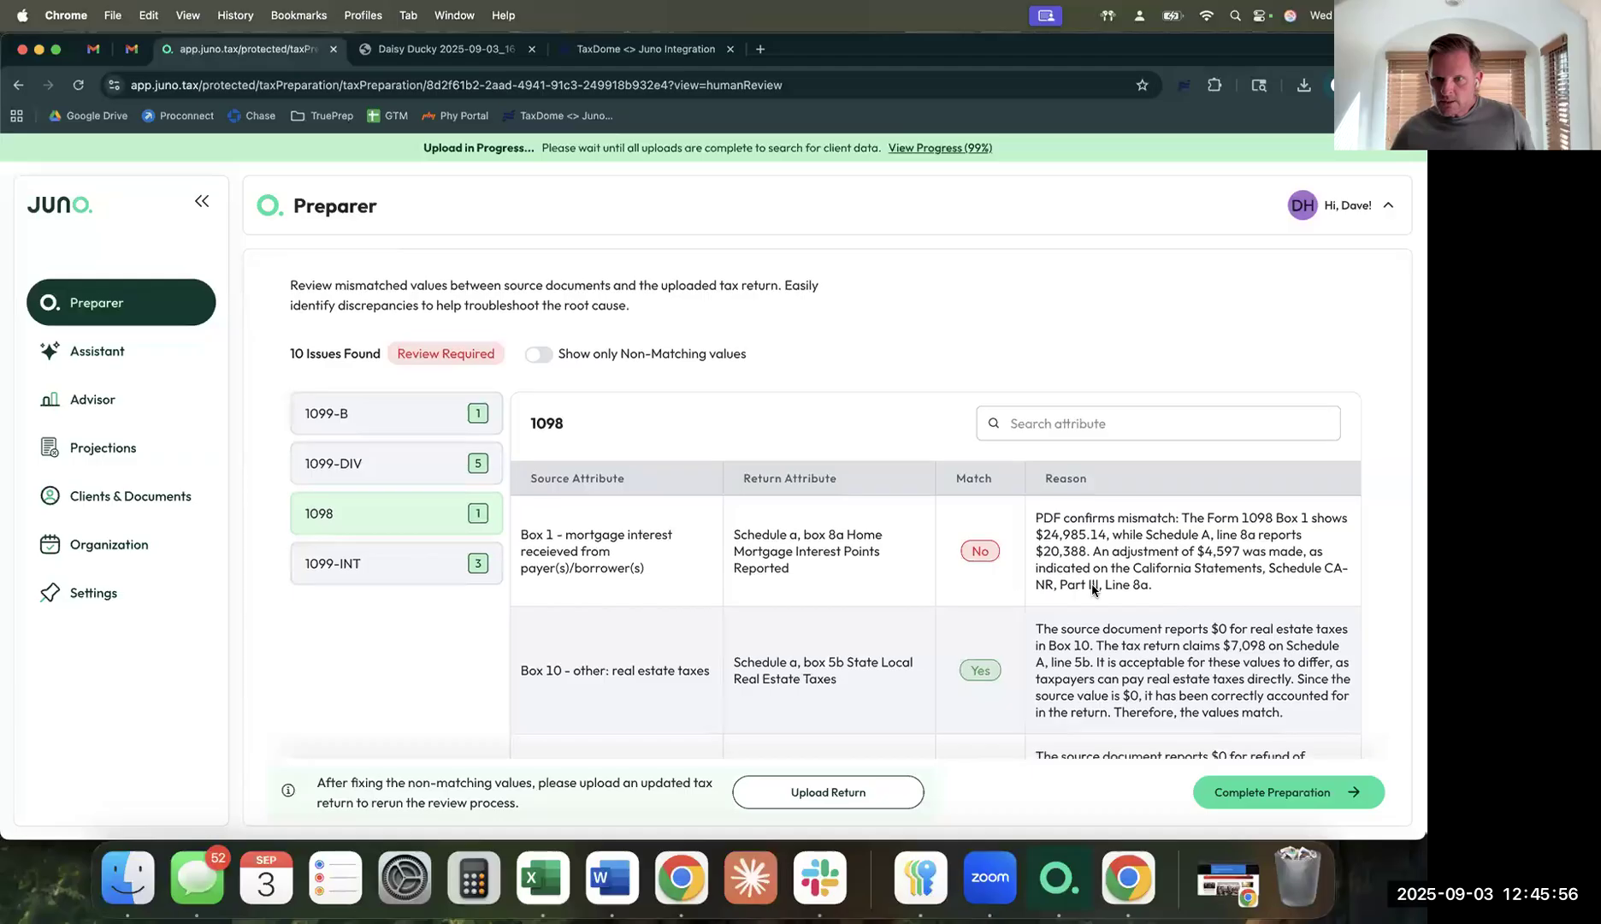
scroll(1092, 588, "down", 2)
left_click_drag(1177, 516, 1012, 452)
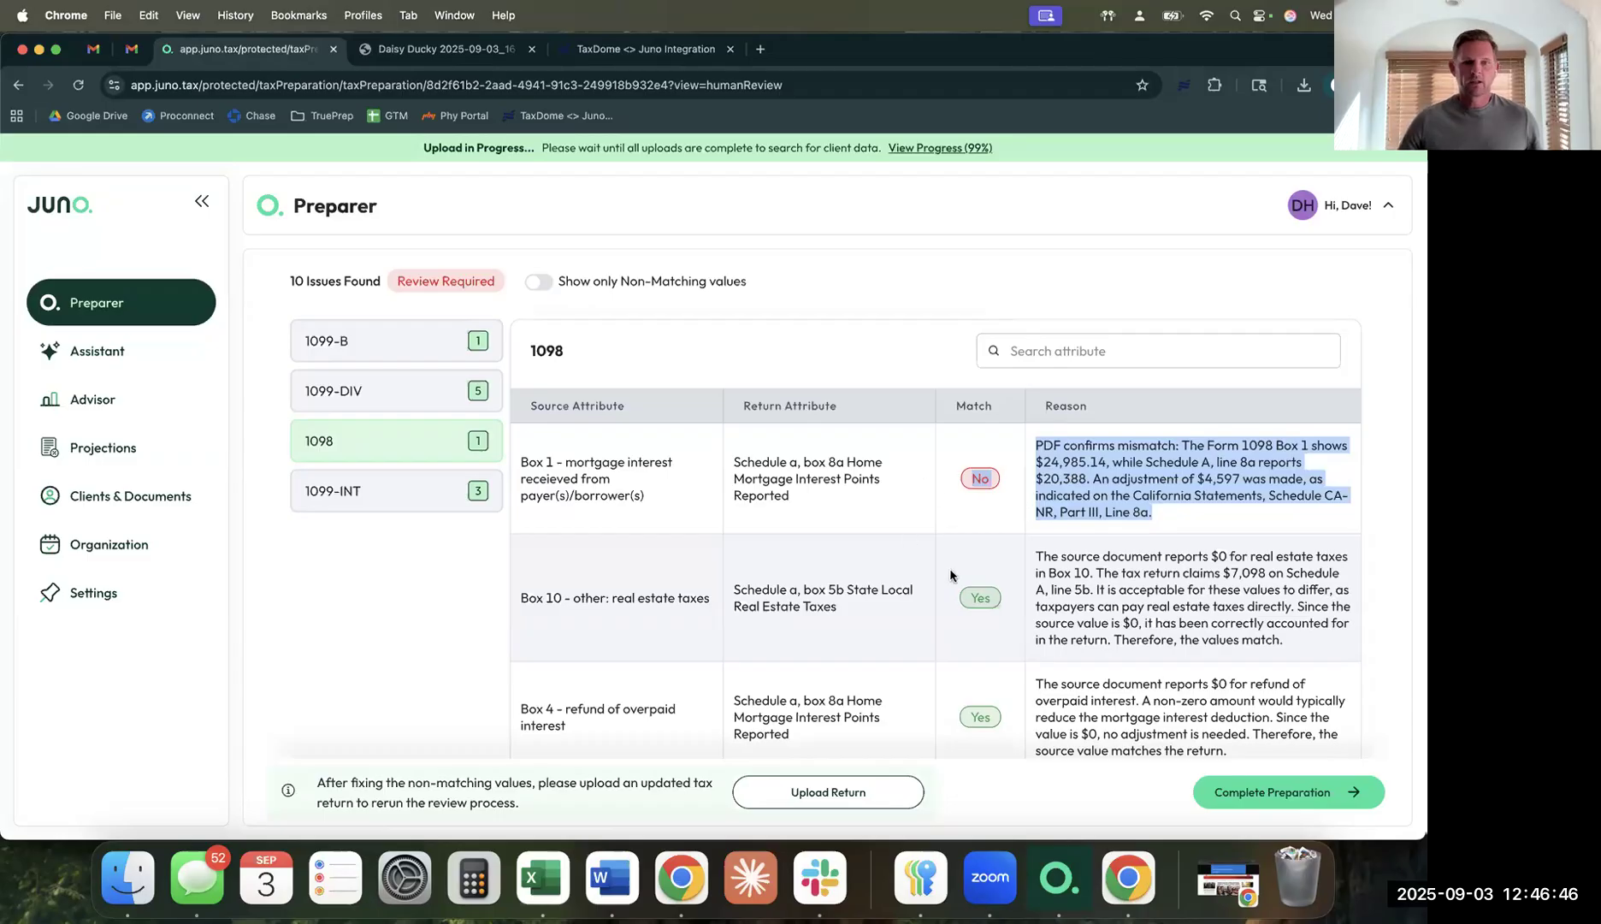
Return to the top of the review and show the Gotcha Checks with 6 flagged checks.
scroll(1057, 578, "down", 2)
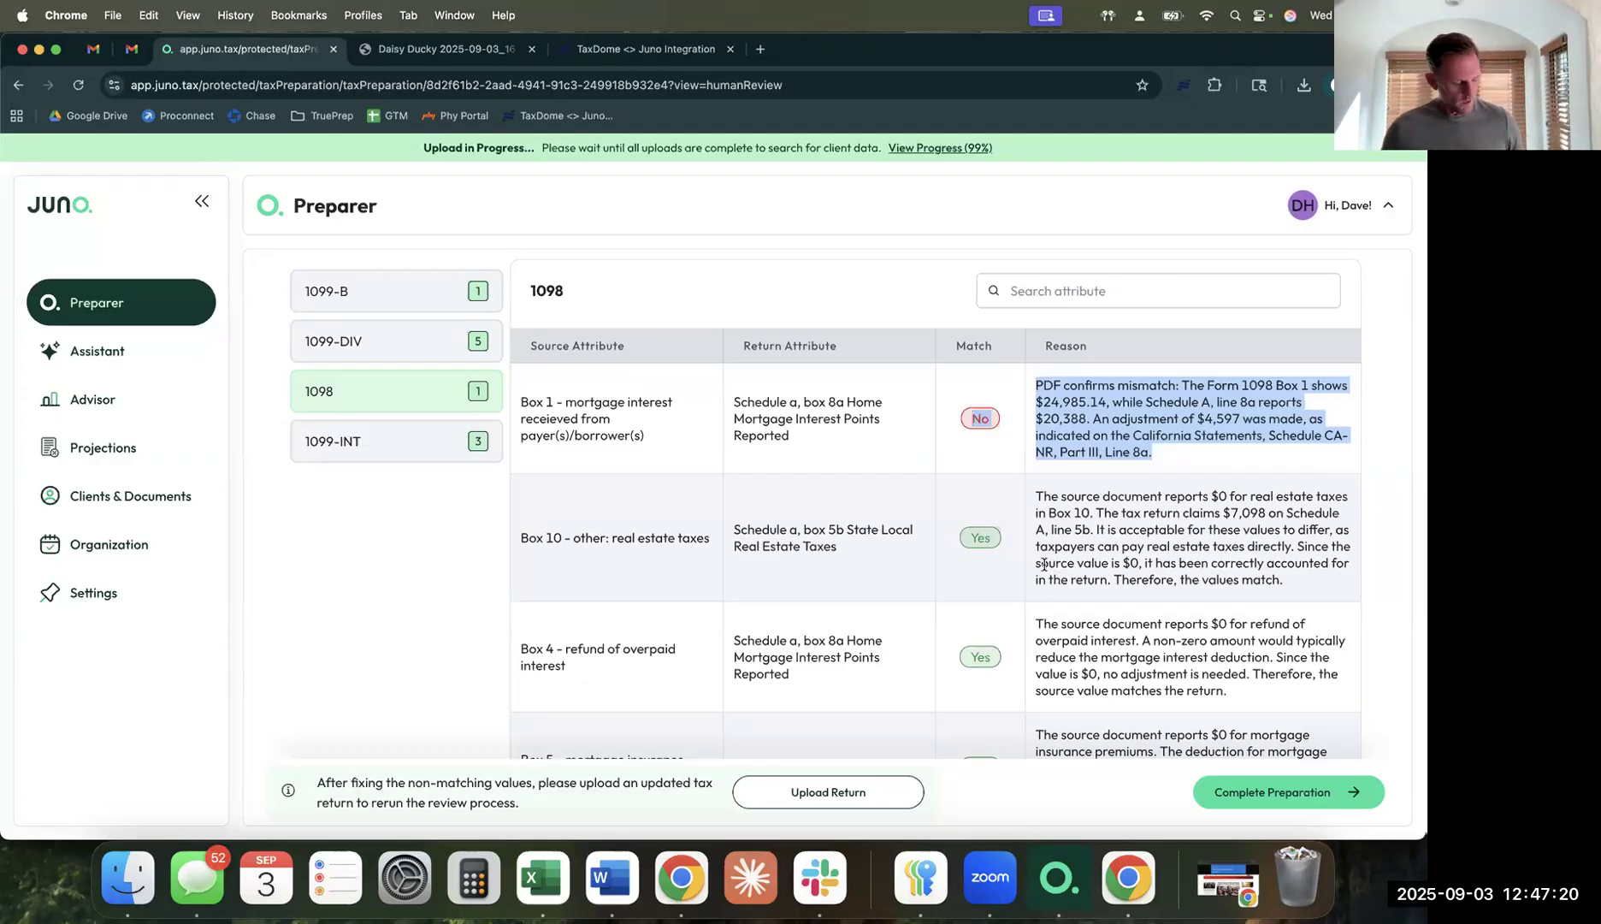
scroll(981, 566, "up", 1)
scroll(981, 570, "up", 5)
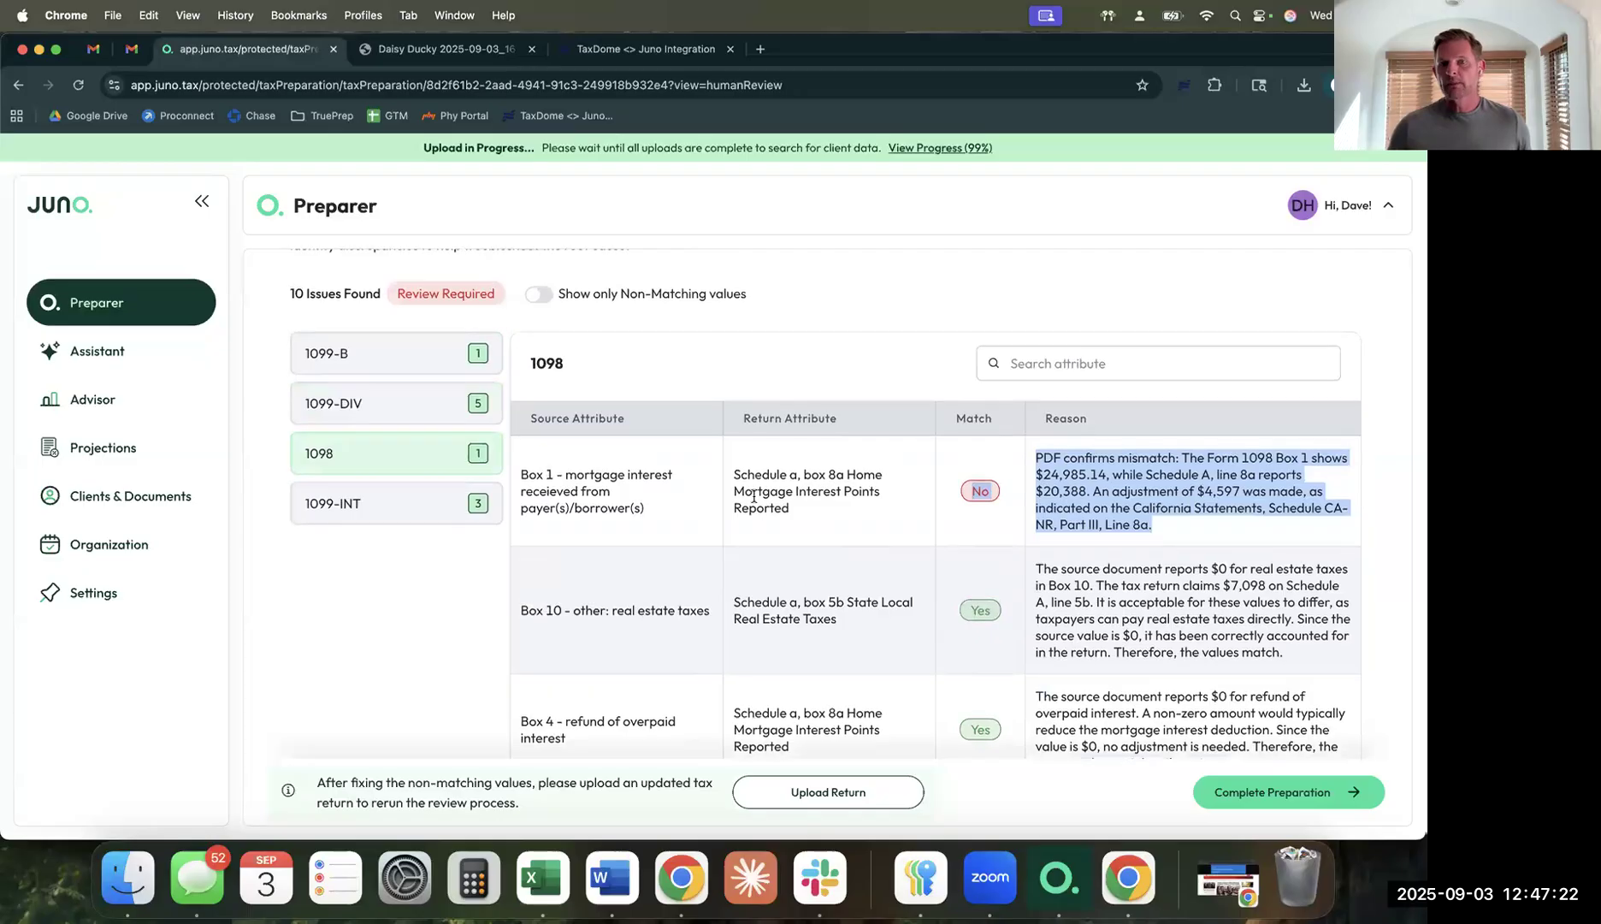
scroll(753, 496, "up", 4)
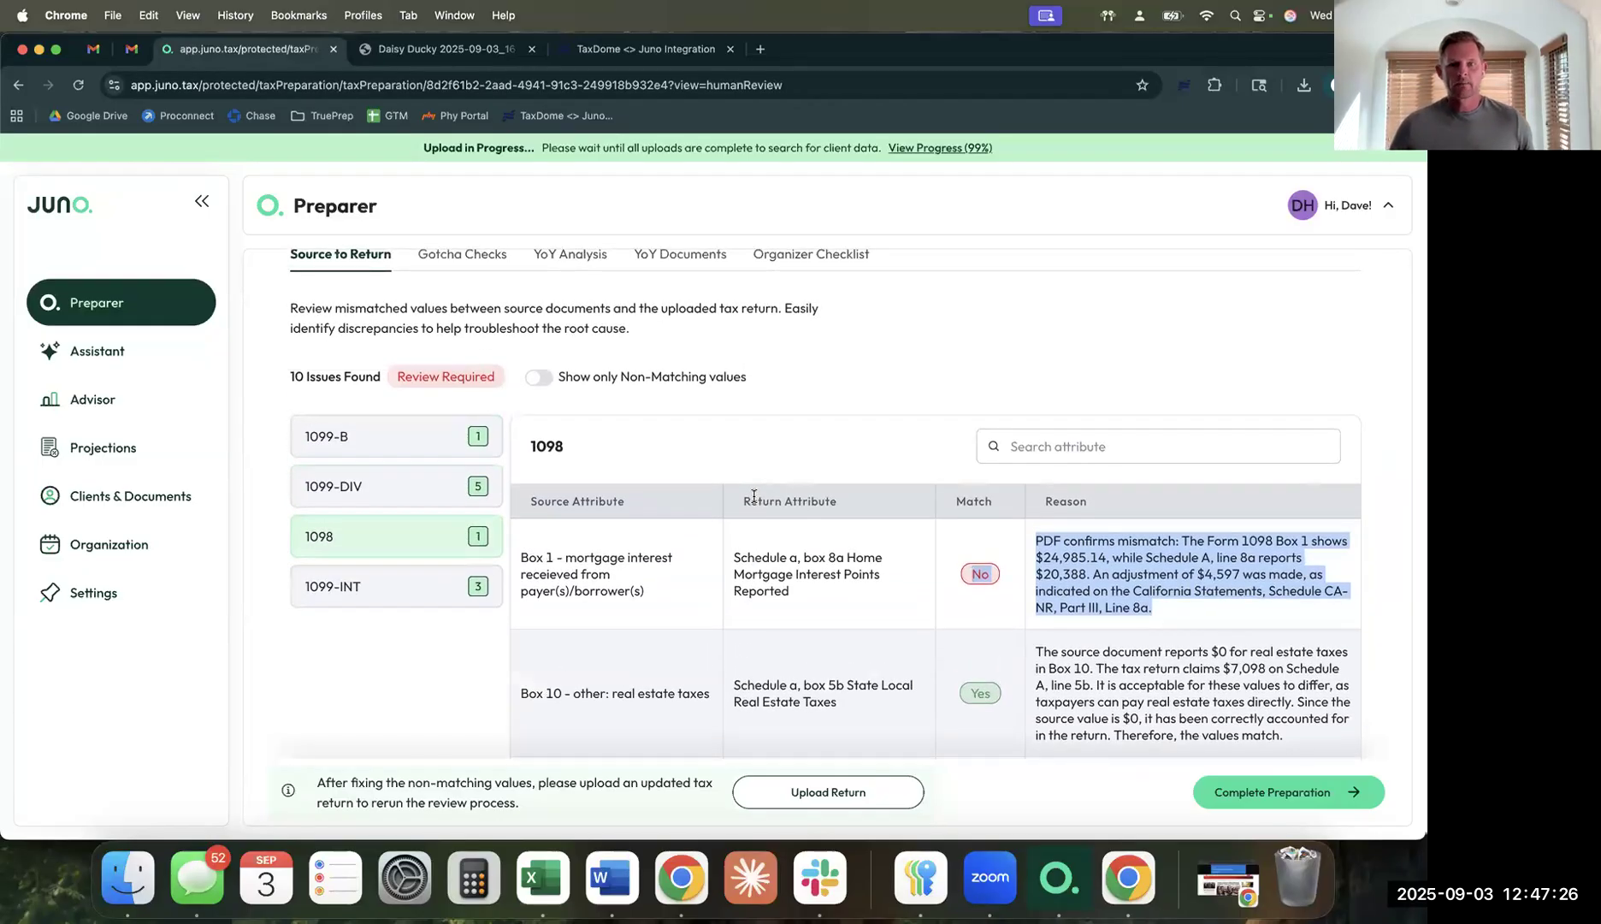
scroll(754, 496, "up", 2)
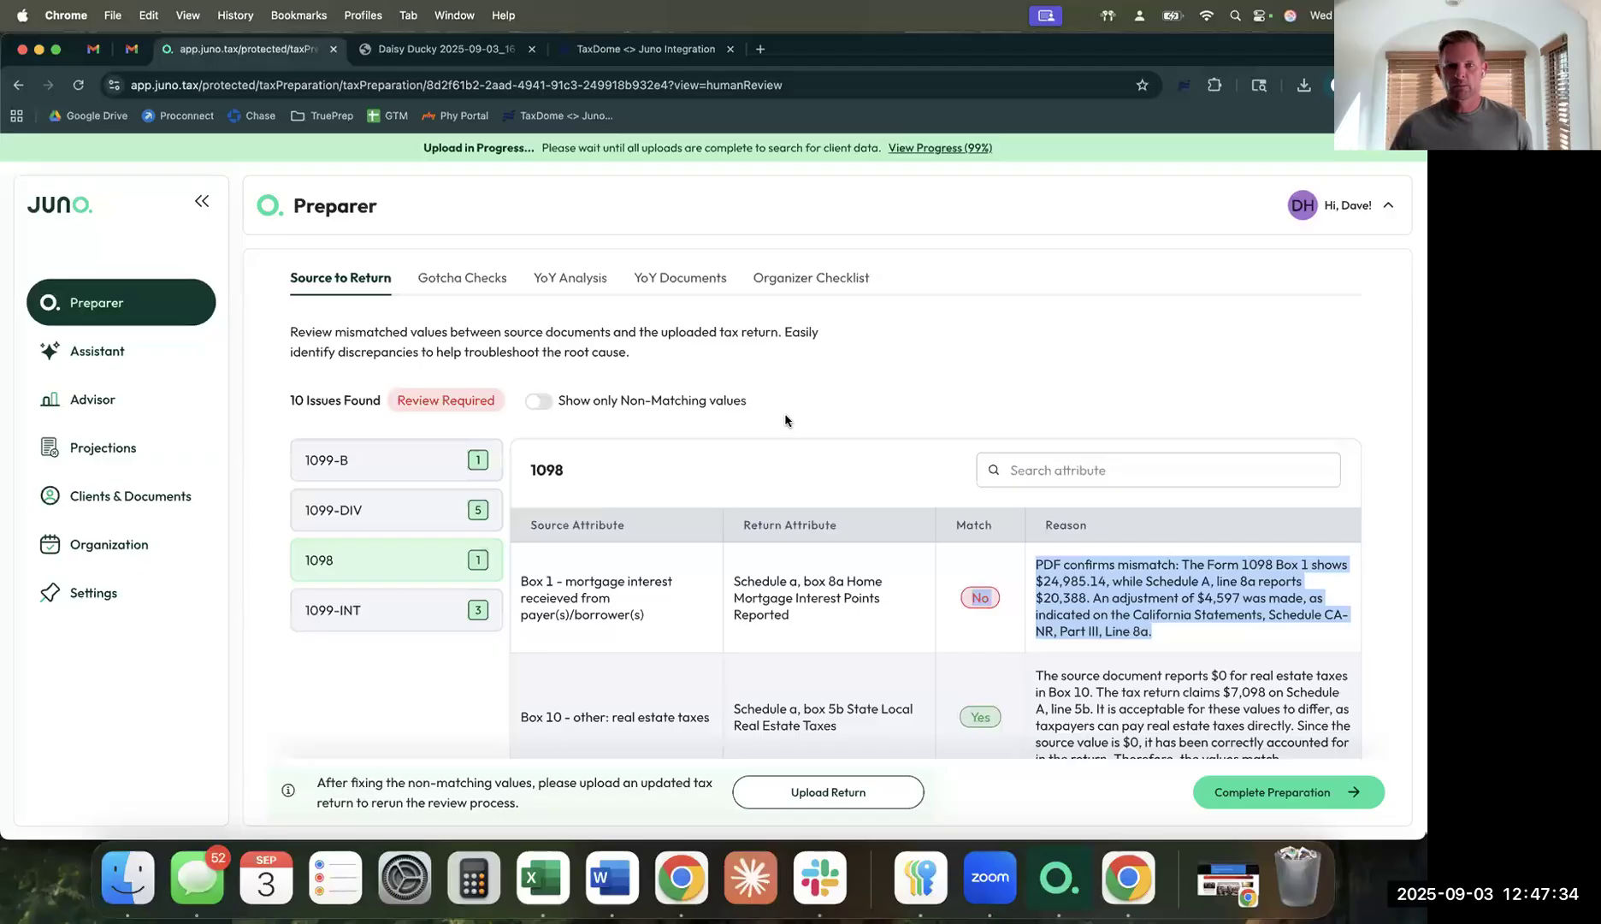
scroll(785, 420, "up", 1)
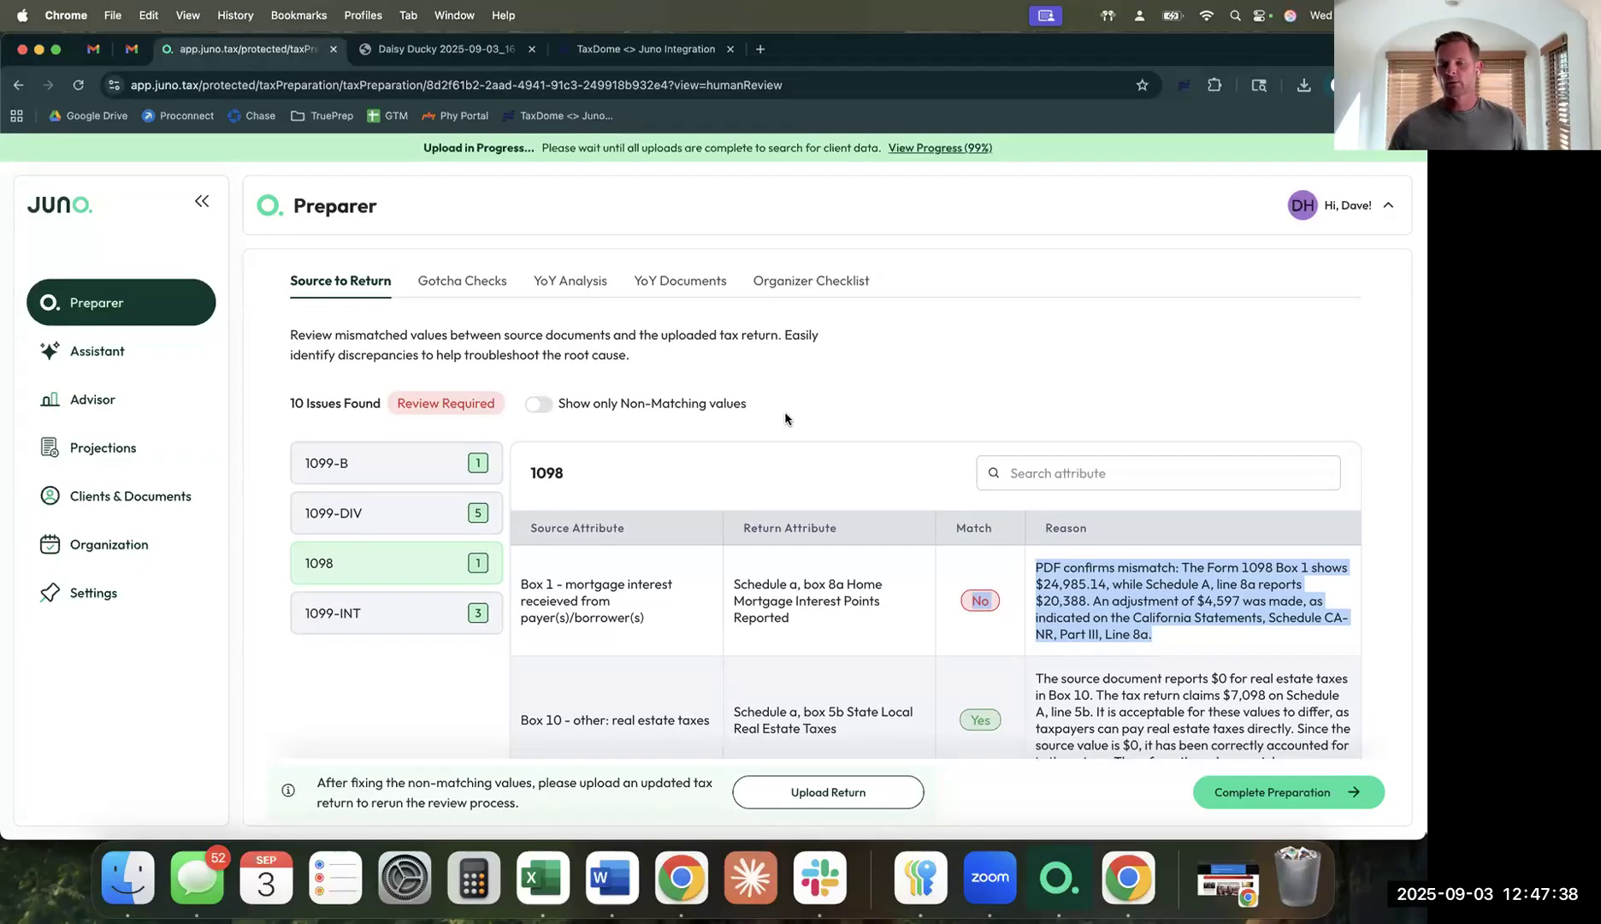
left_click(443, 289)
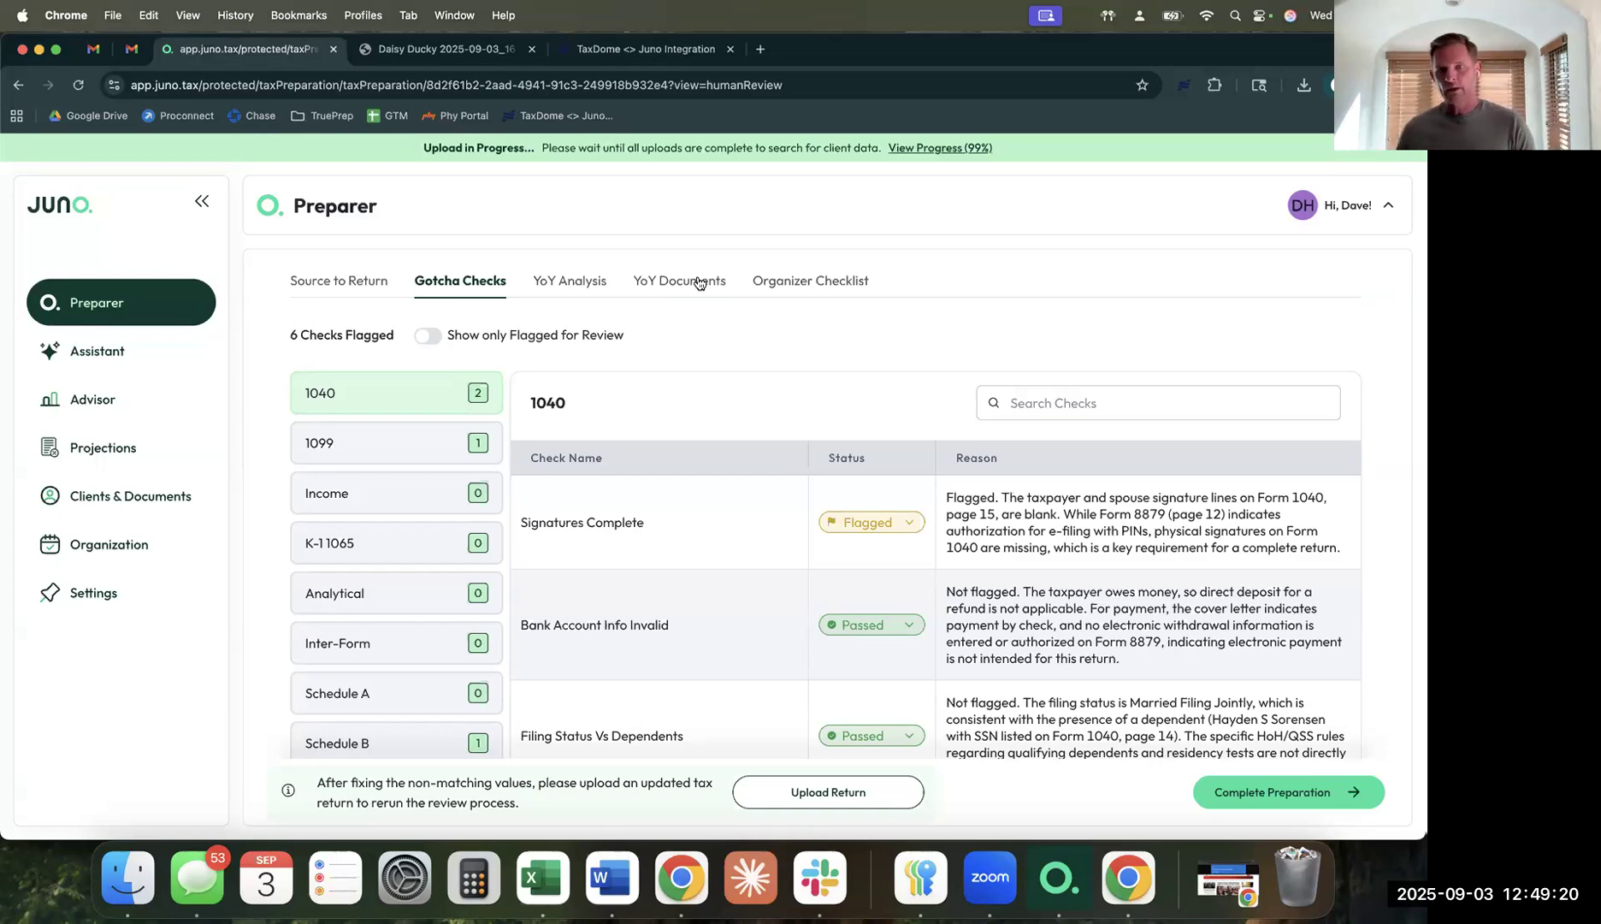
Open the Tax Readiness Checklist and highlight the full reason the new-dependent answer needs Schedule 8812.
left_click(801, 280)
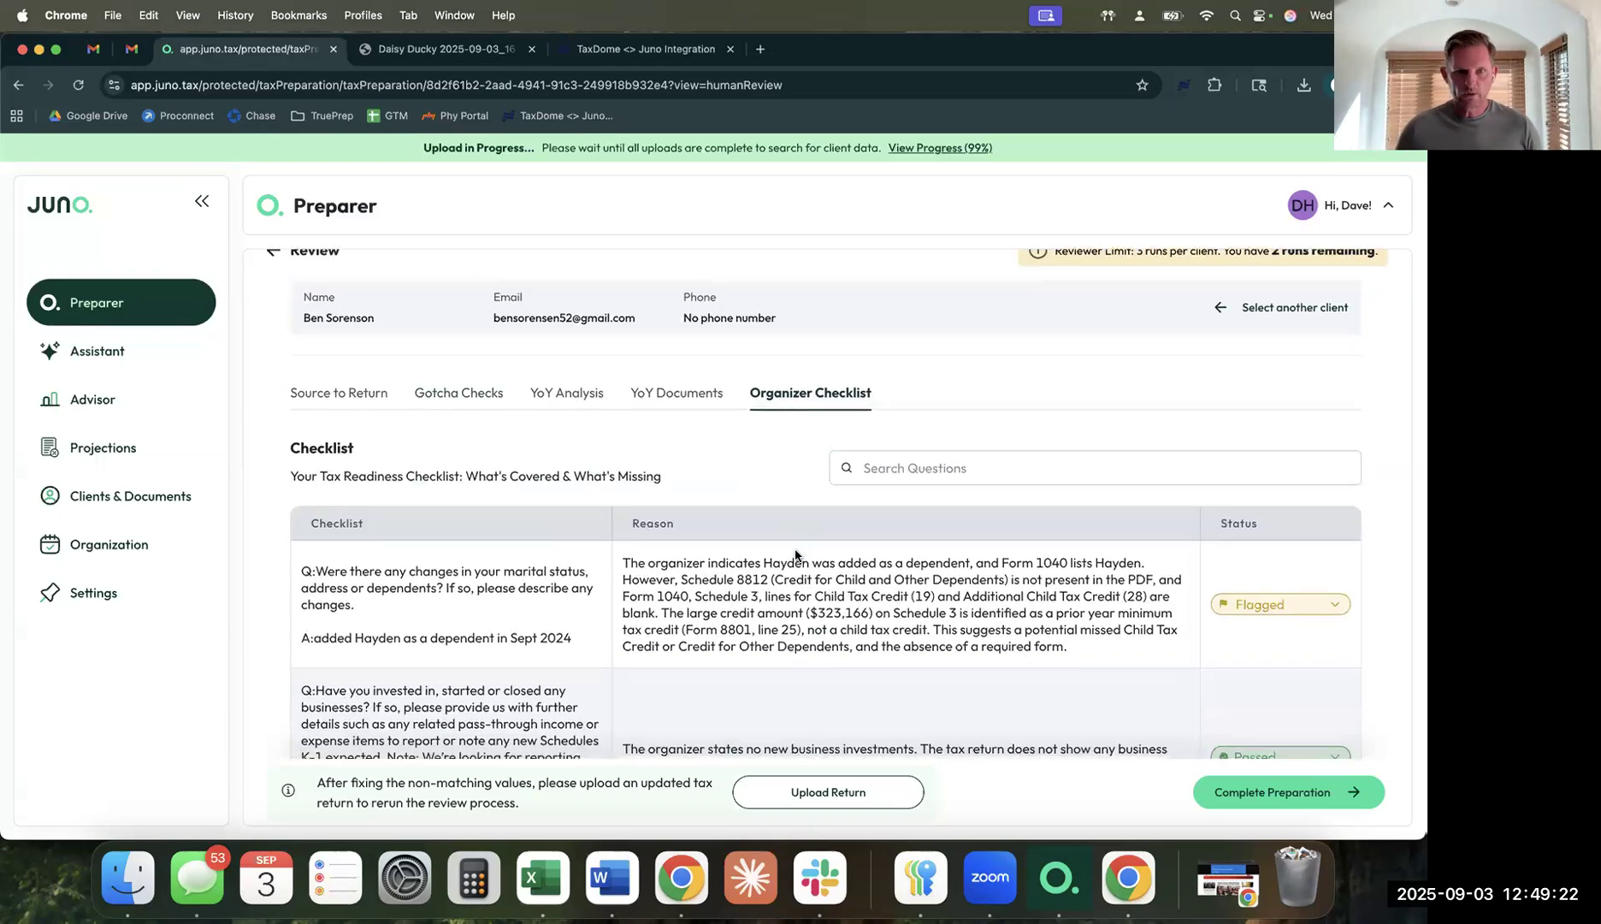
scroll(795, 555, "down", 3)
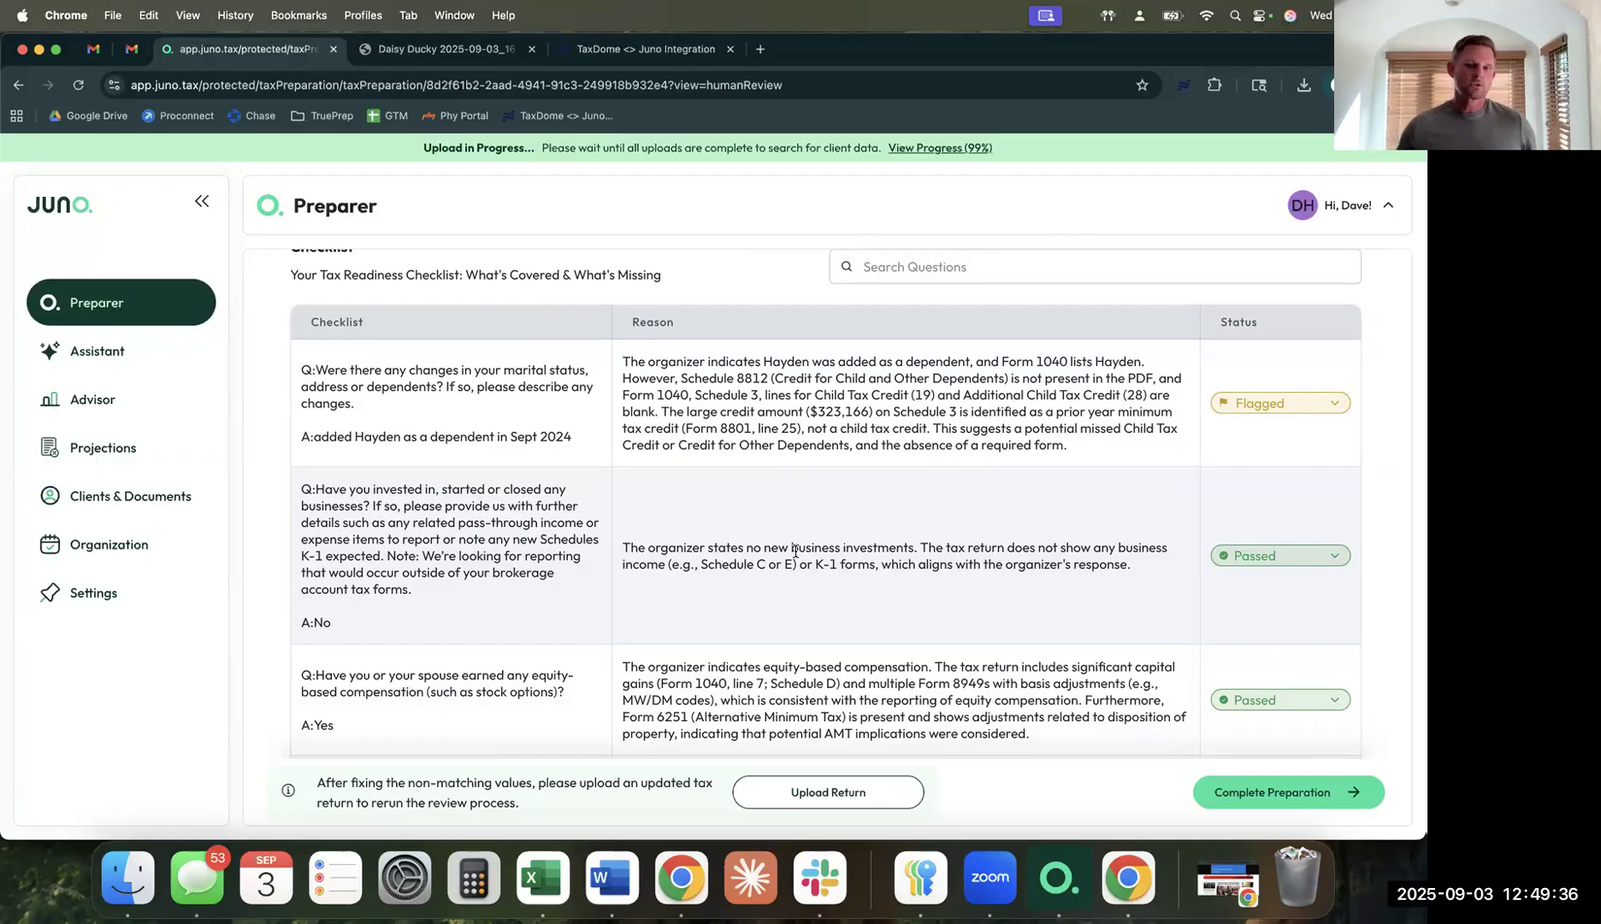
left_click_drag(1081, 455, 732, 395)
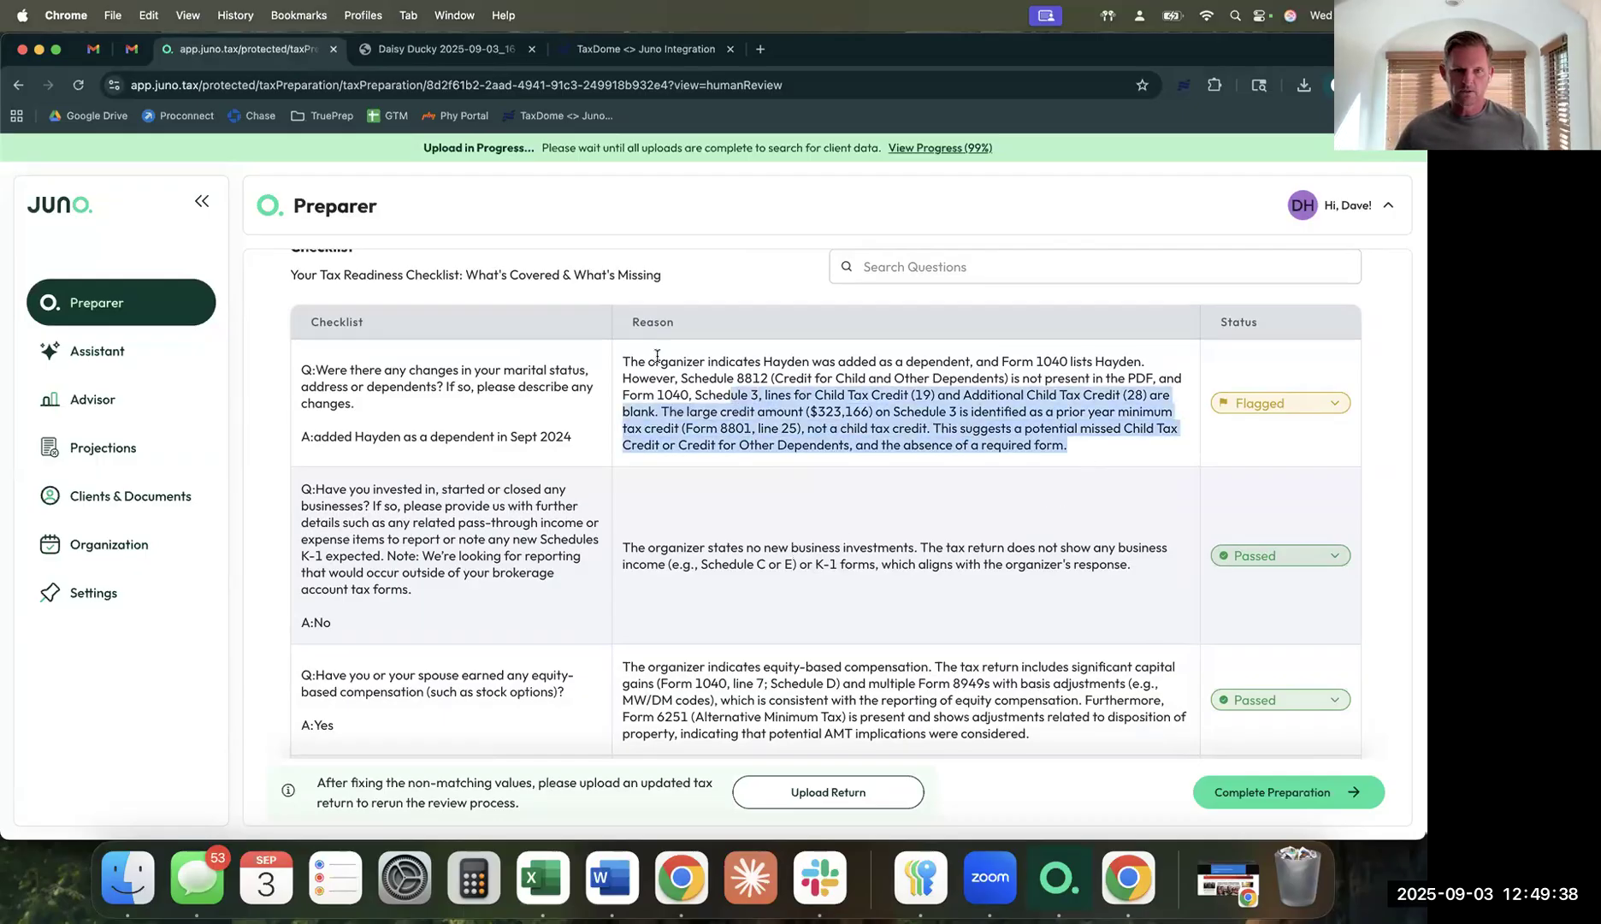
left_click_drag(657, 354, 614, 349)
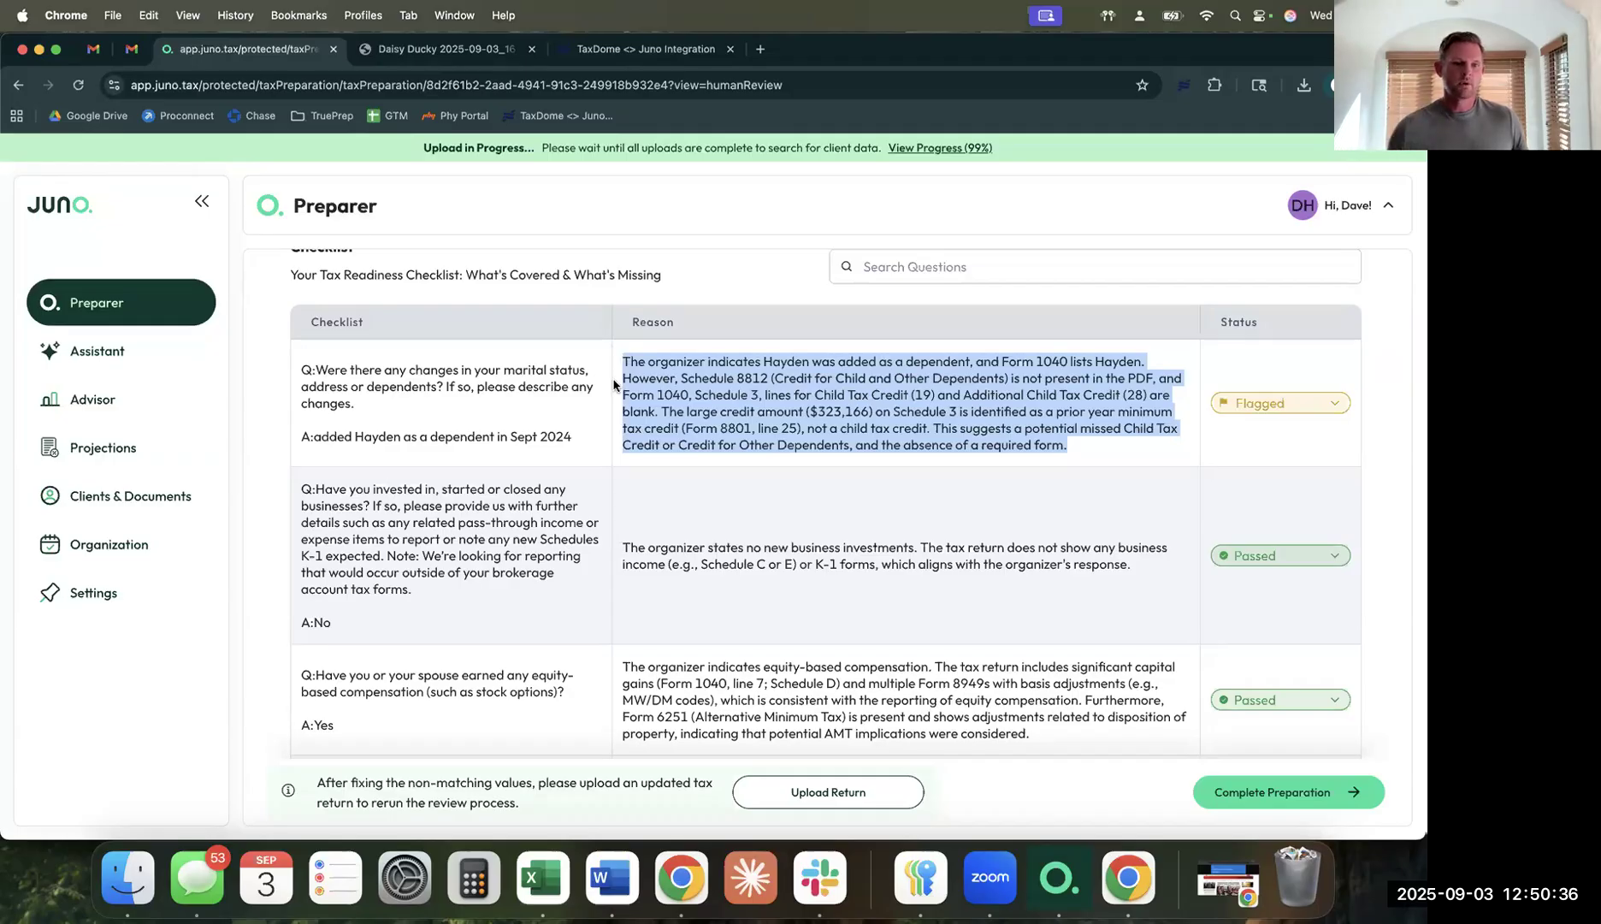
scroll(784, 468, "down", 5)
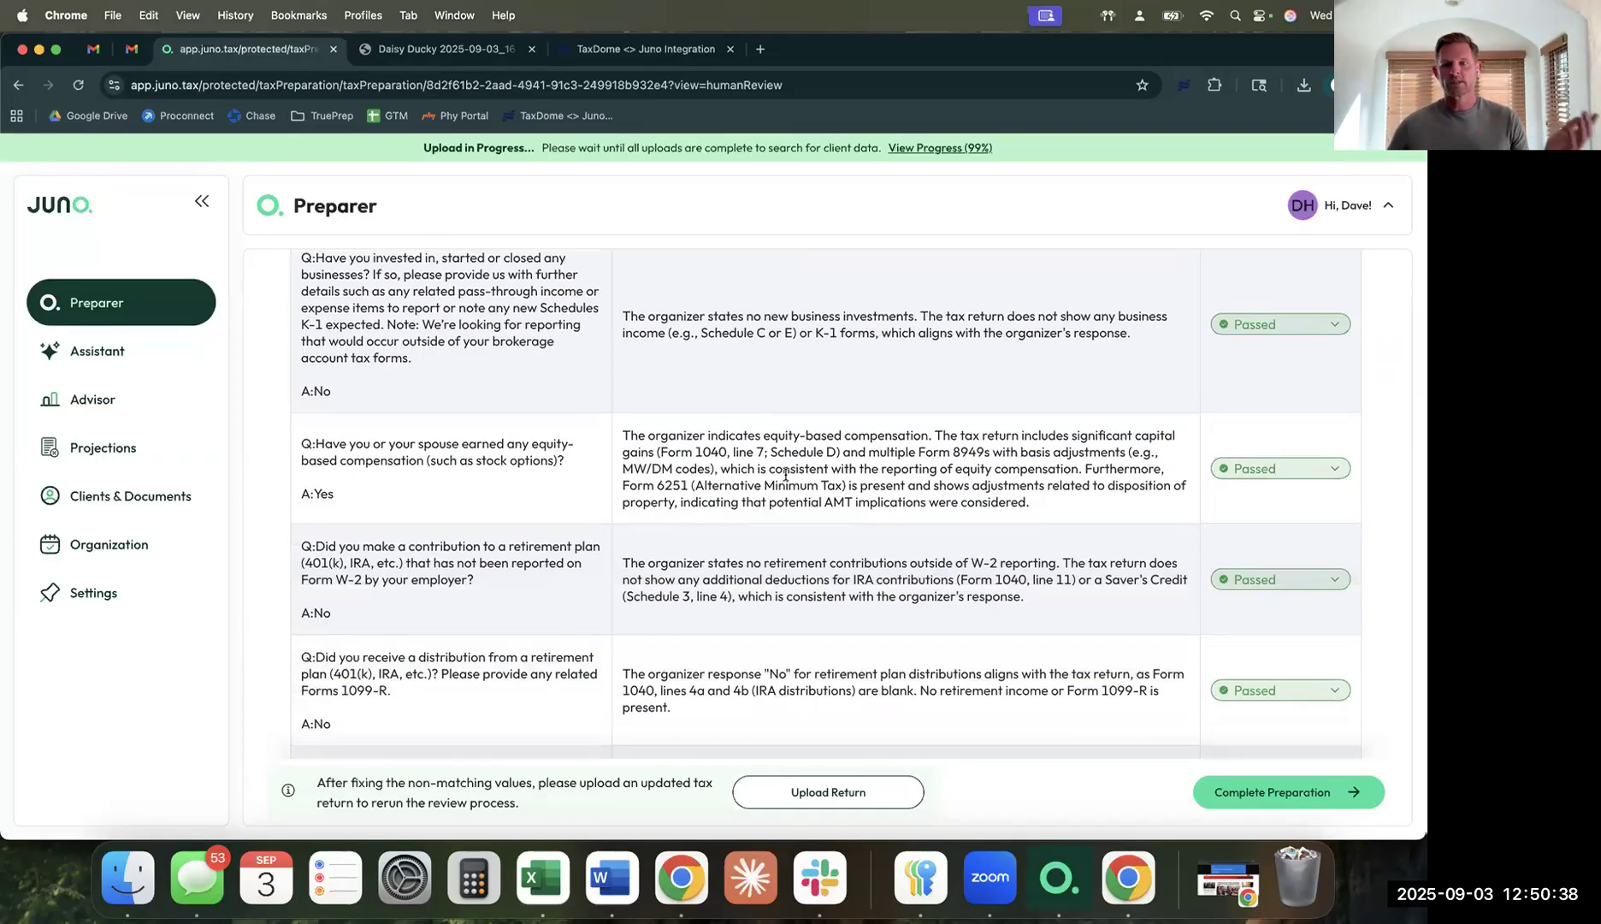
scroll(786, 473, "down", 8)
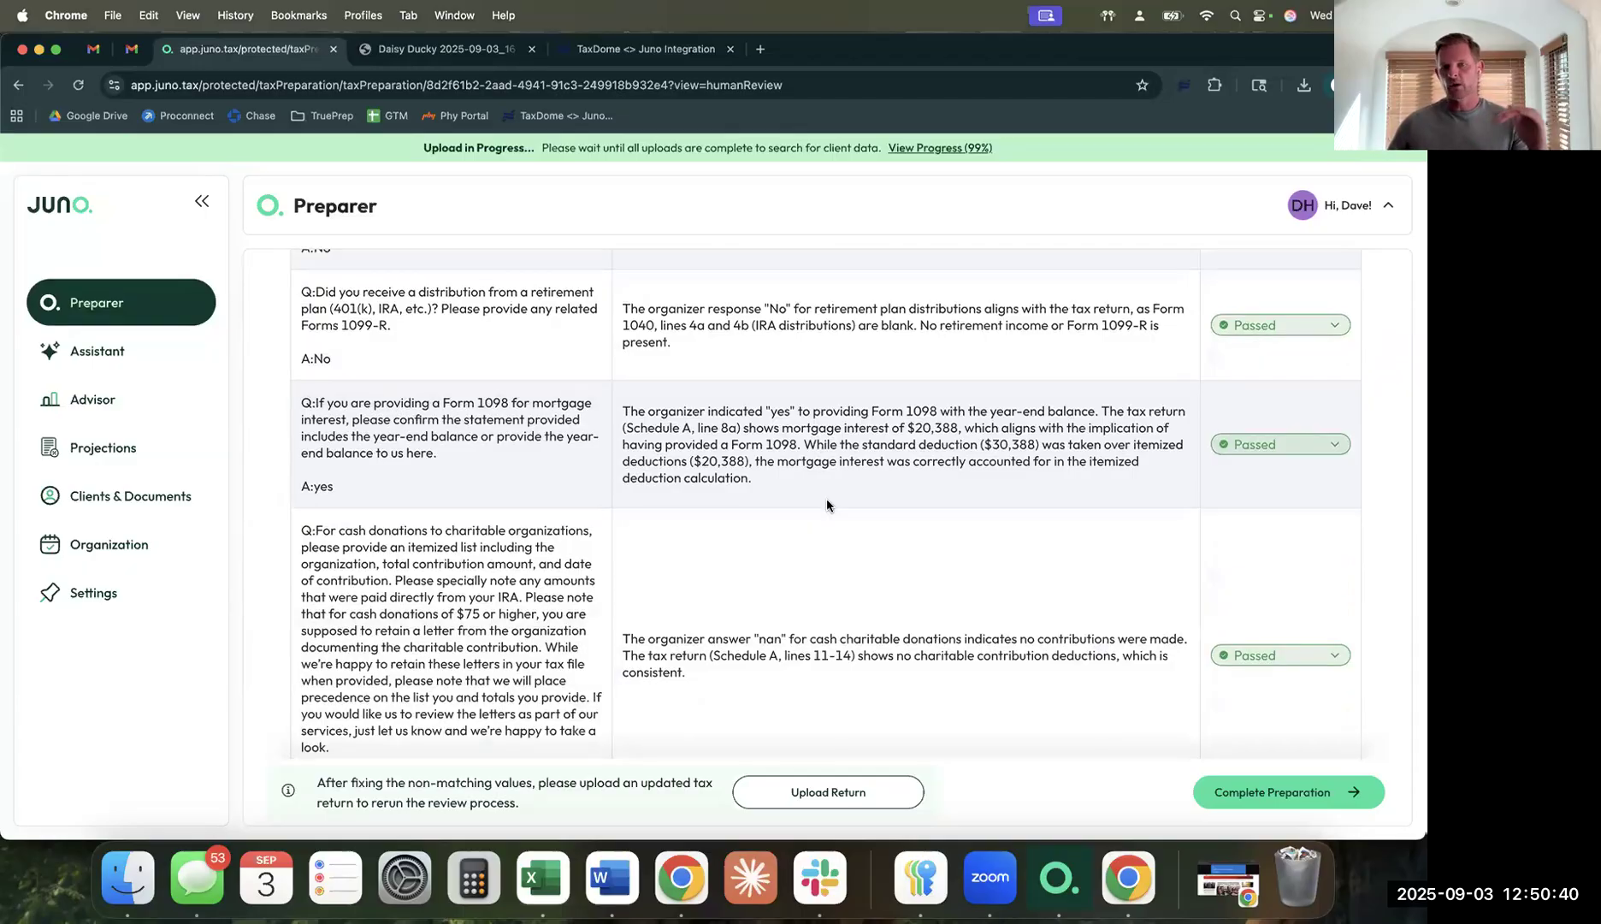
scroll(827, 506, "down", 3)
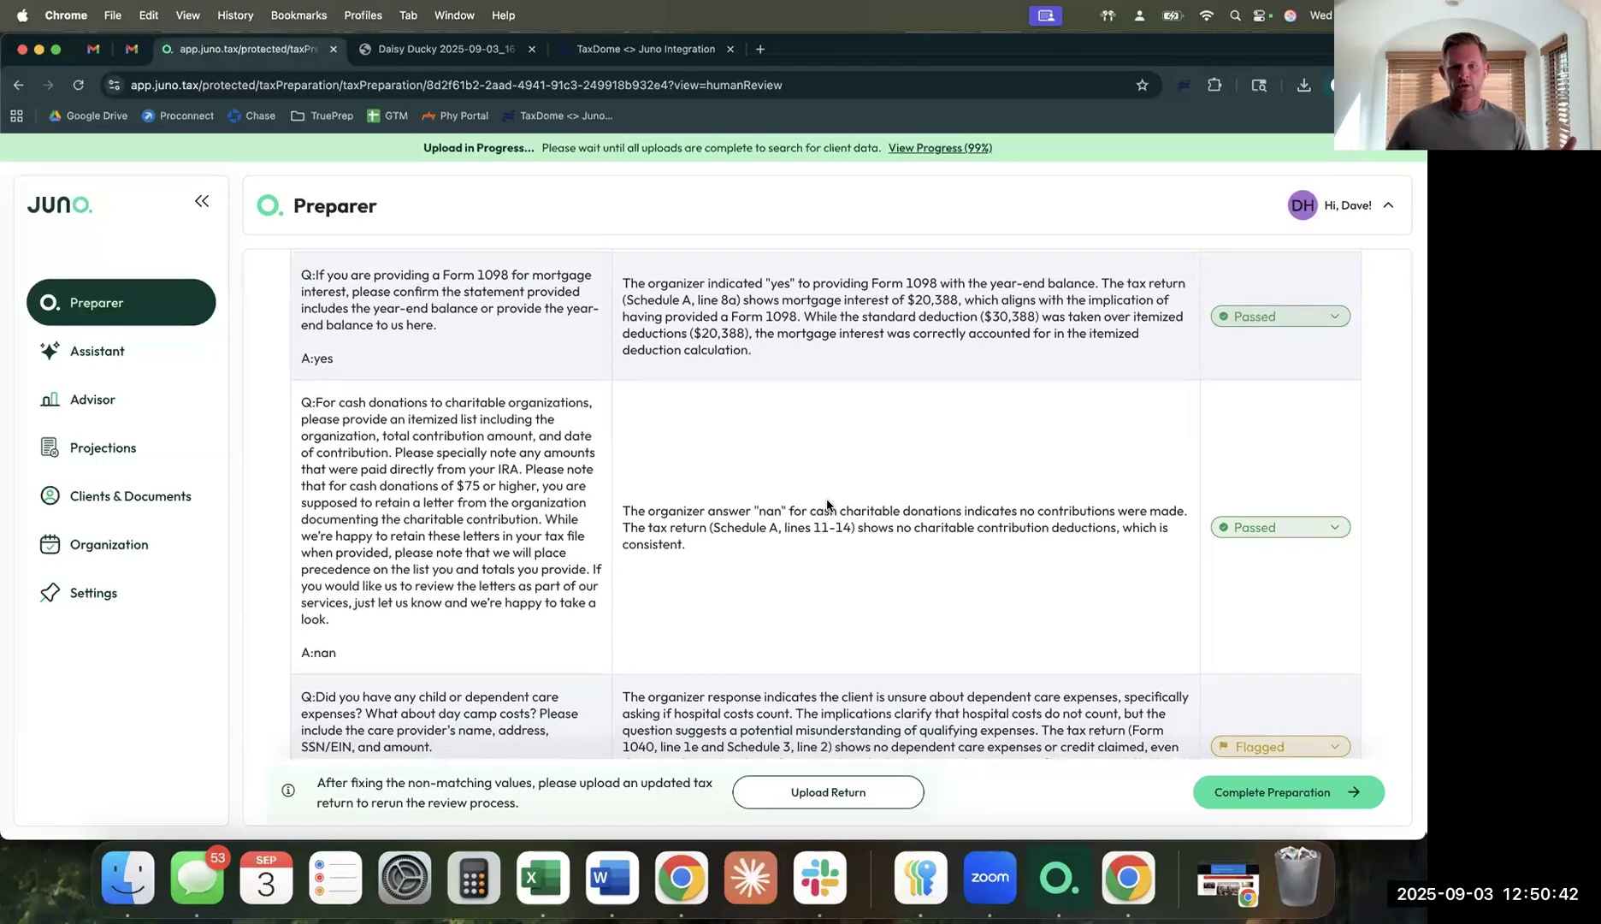
scroll(827, 506, "down", 2)
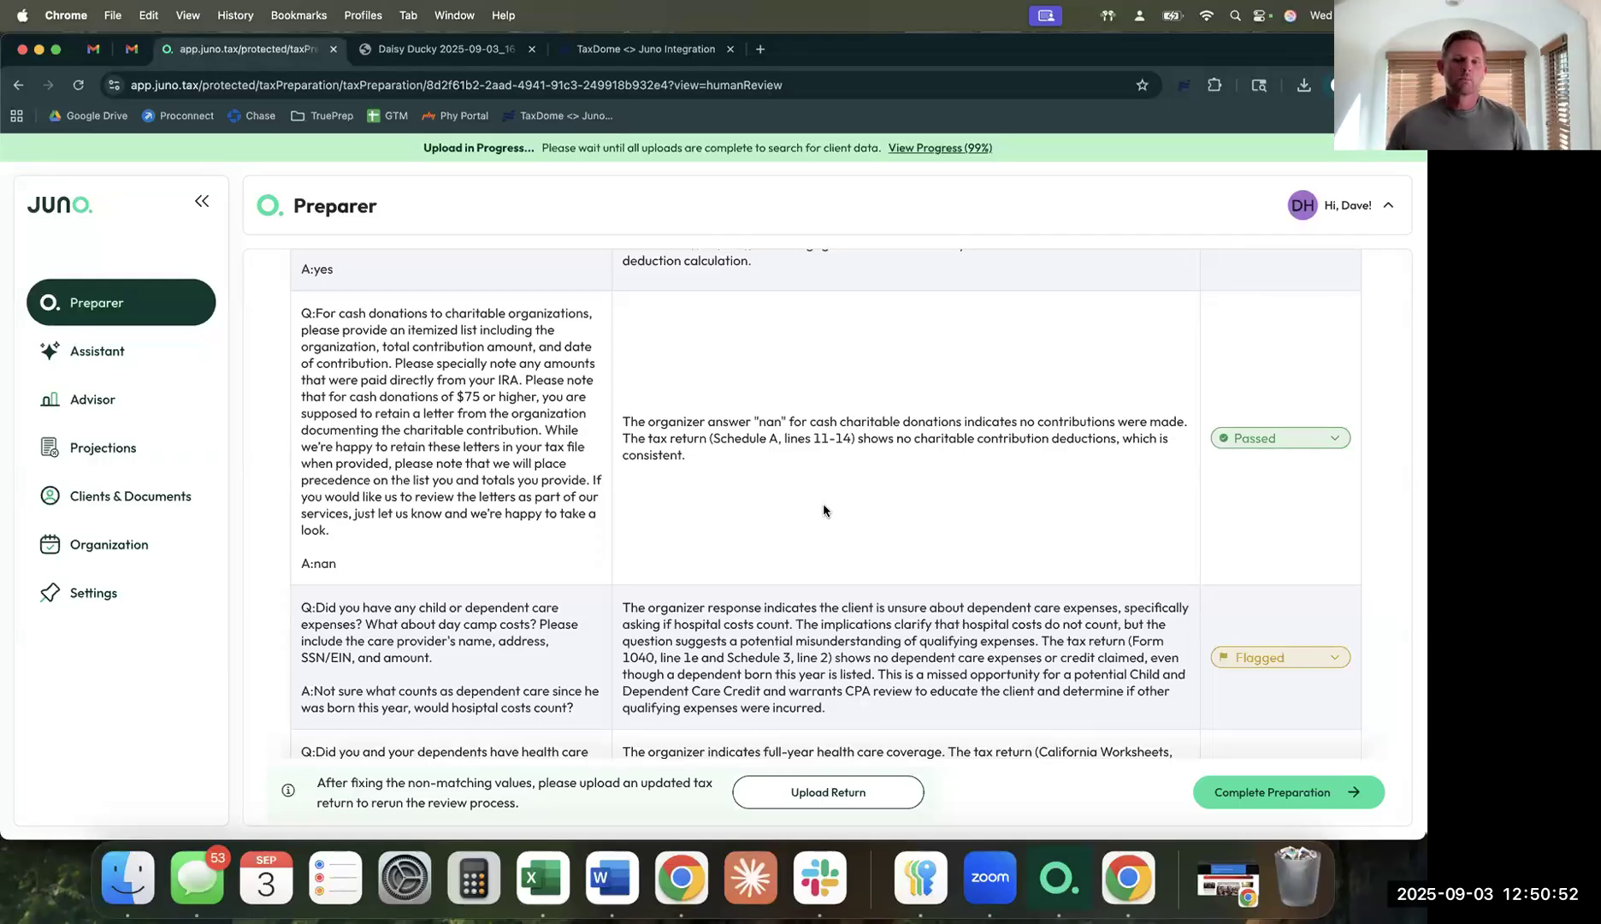
scroll(823, 510, "down", 3)
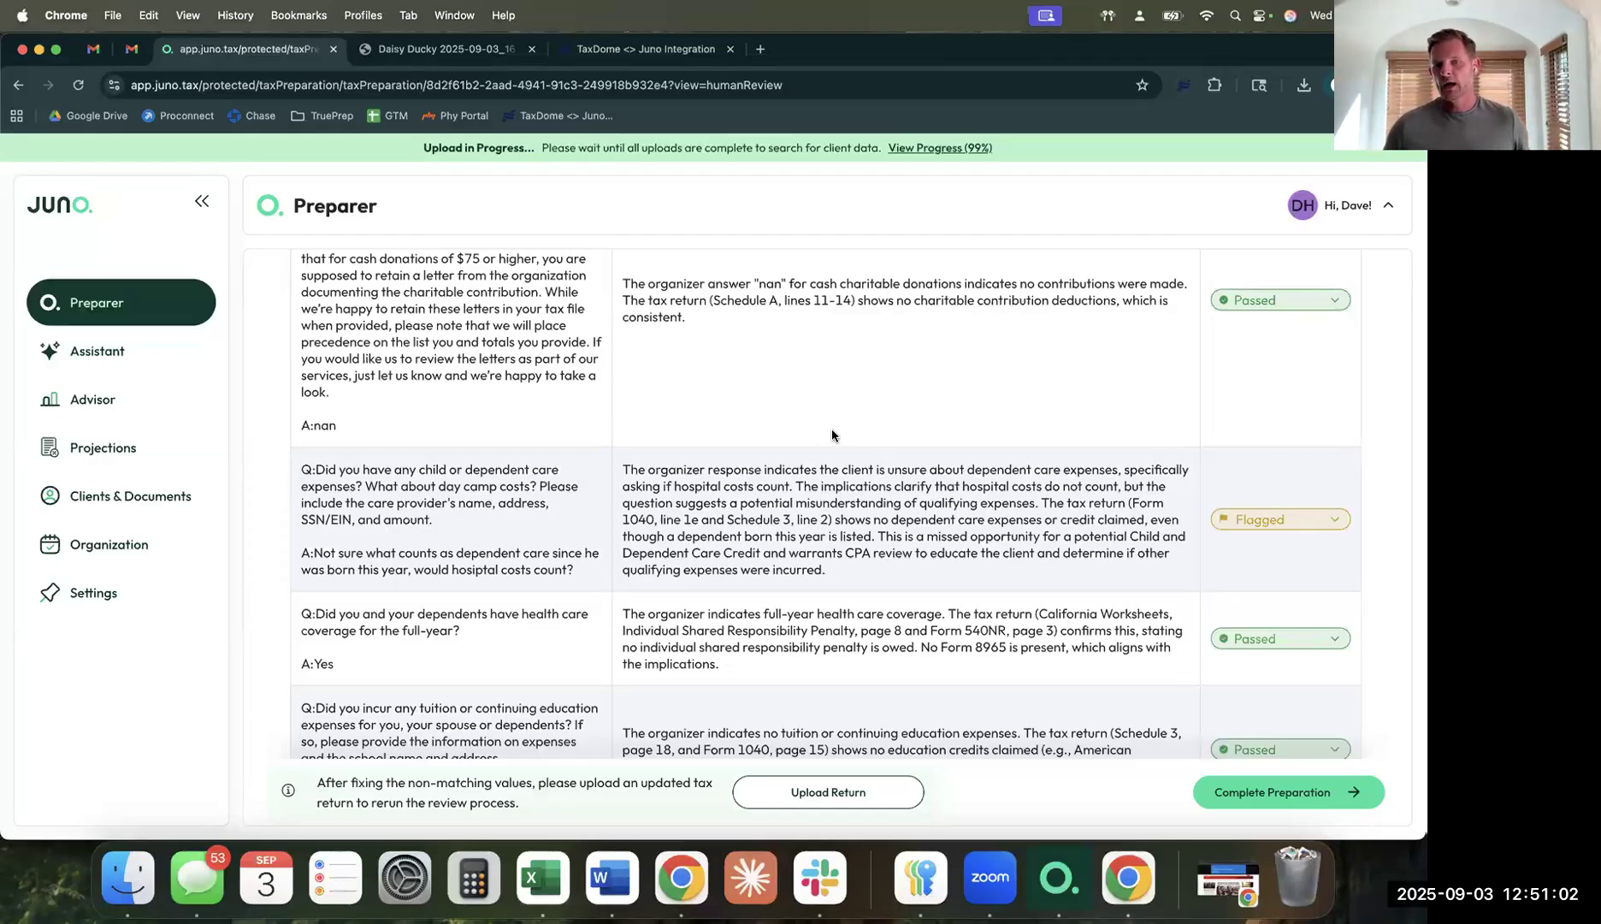
scroll(832, 432, "up", 7)
scroll(832, 435, "up", 2)
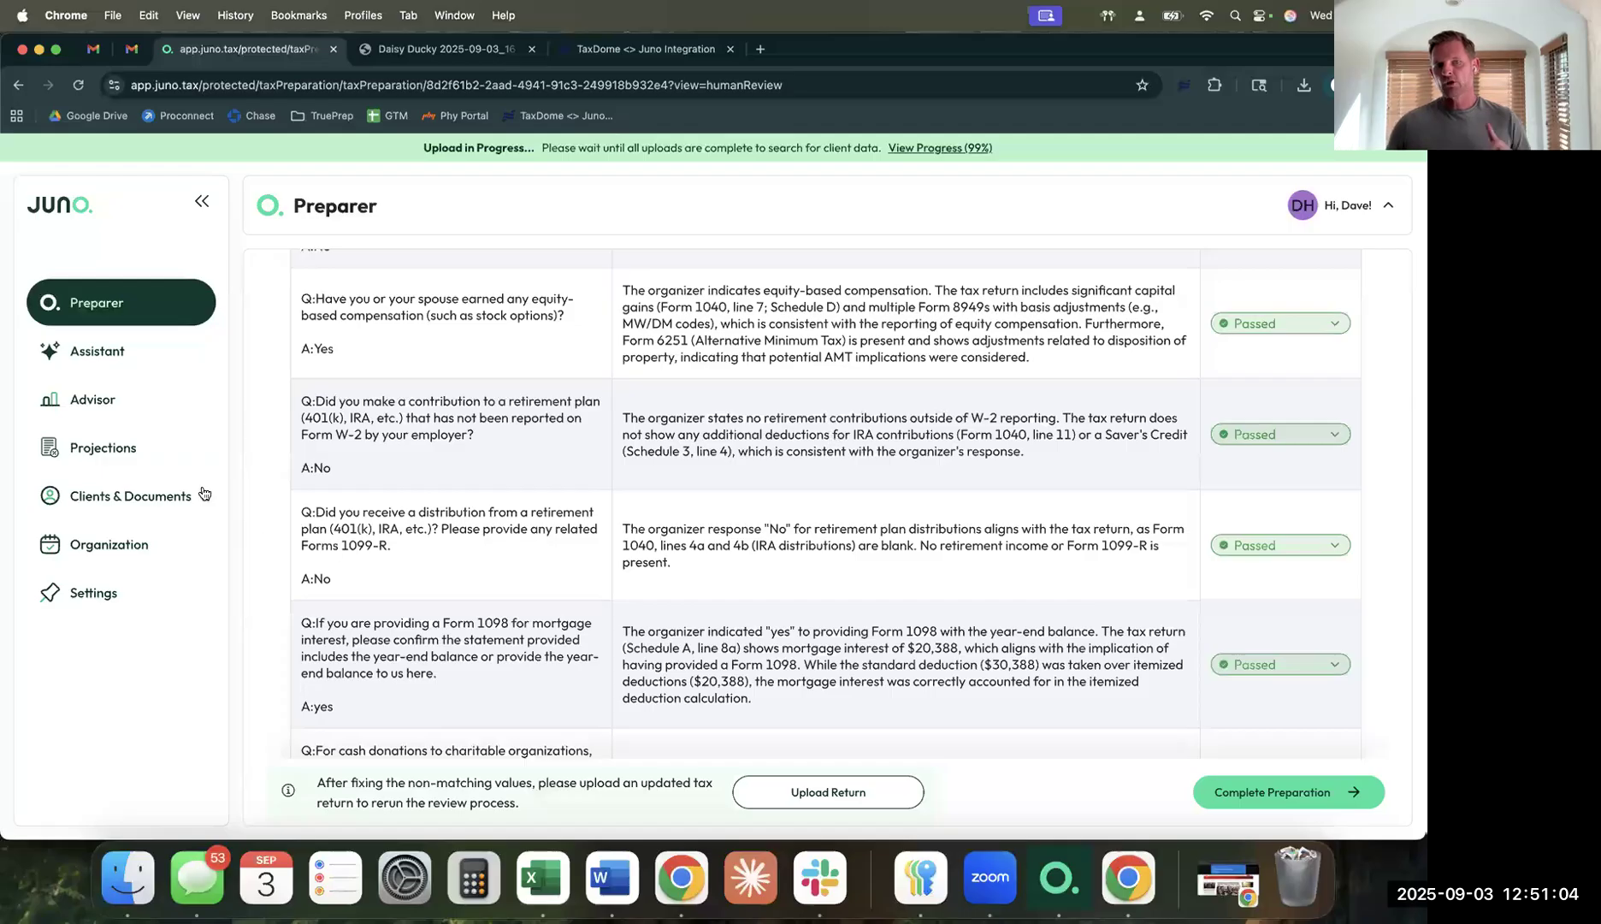
scroll(158, 359, "up", 10)
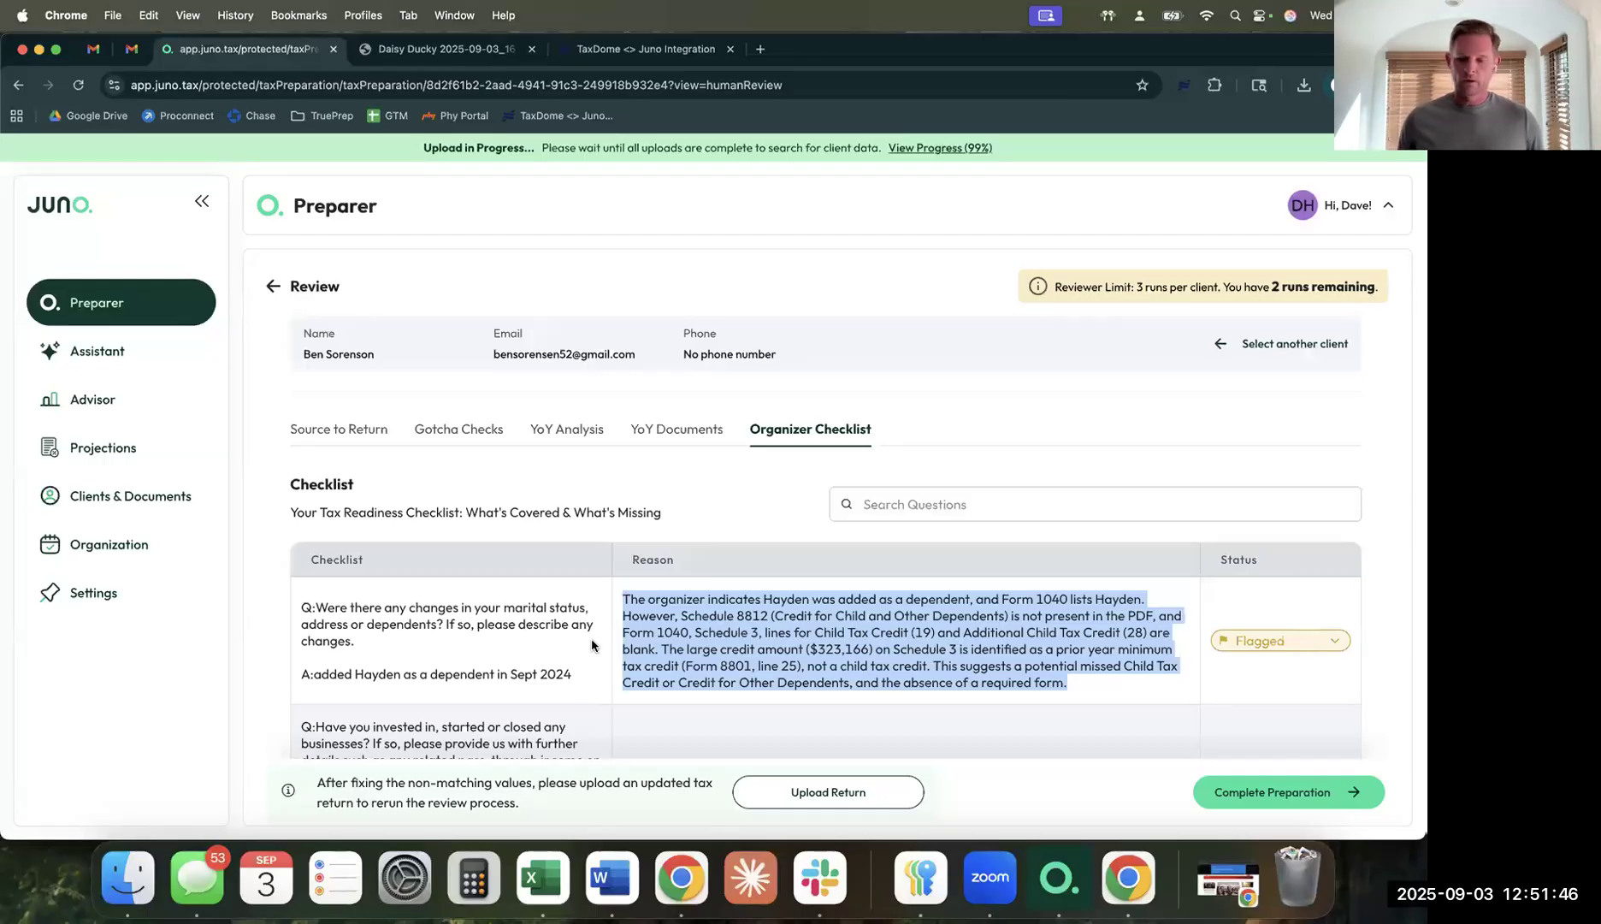
Go through Advisor to the Assistant page with email, advisory, tax law and marketing prompts.
left_click(170, 408)
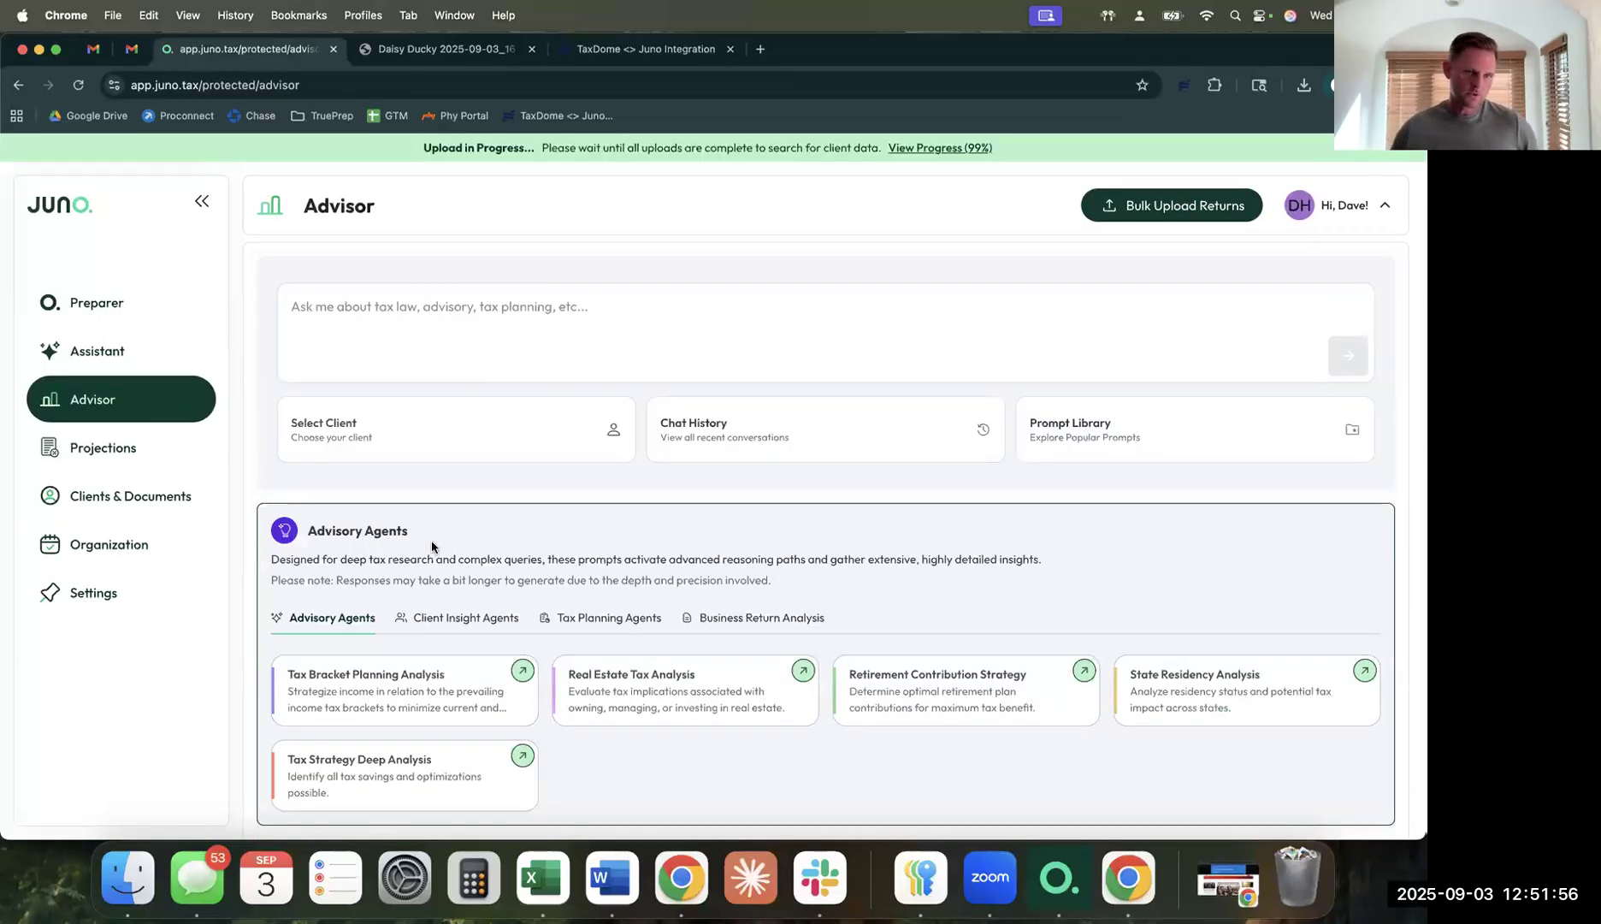
left_click(146, 359)
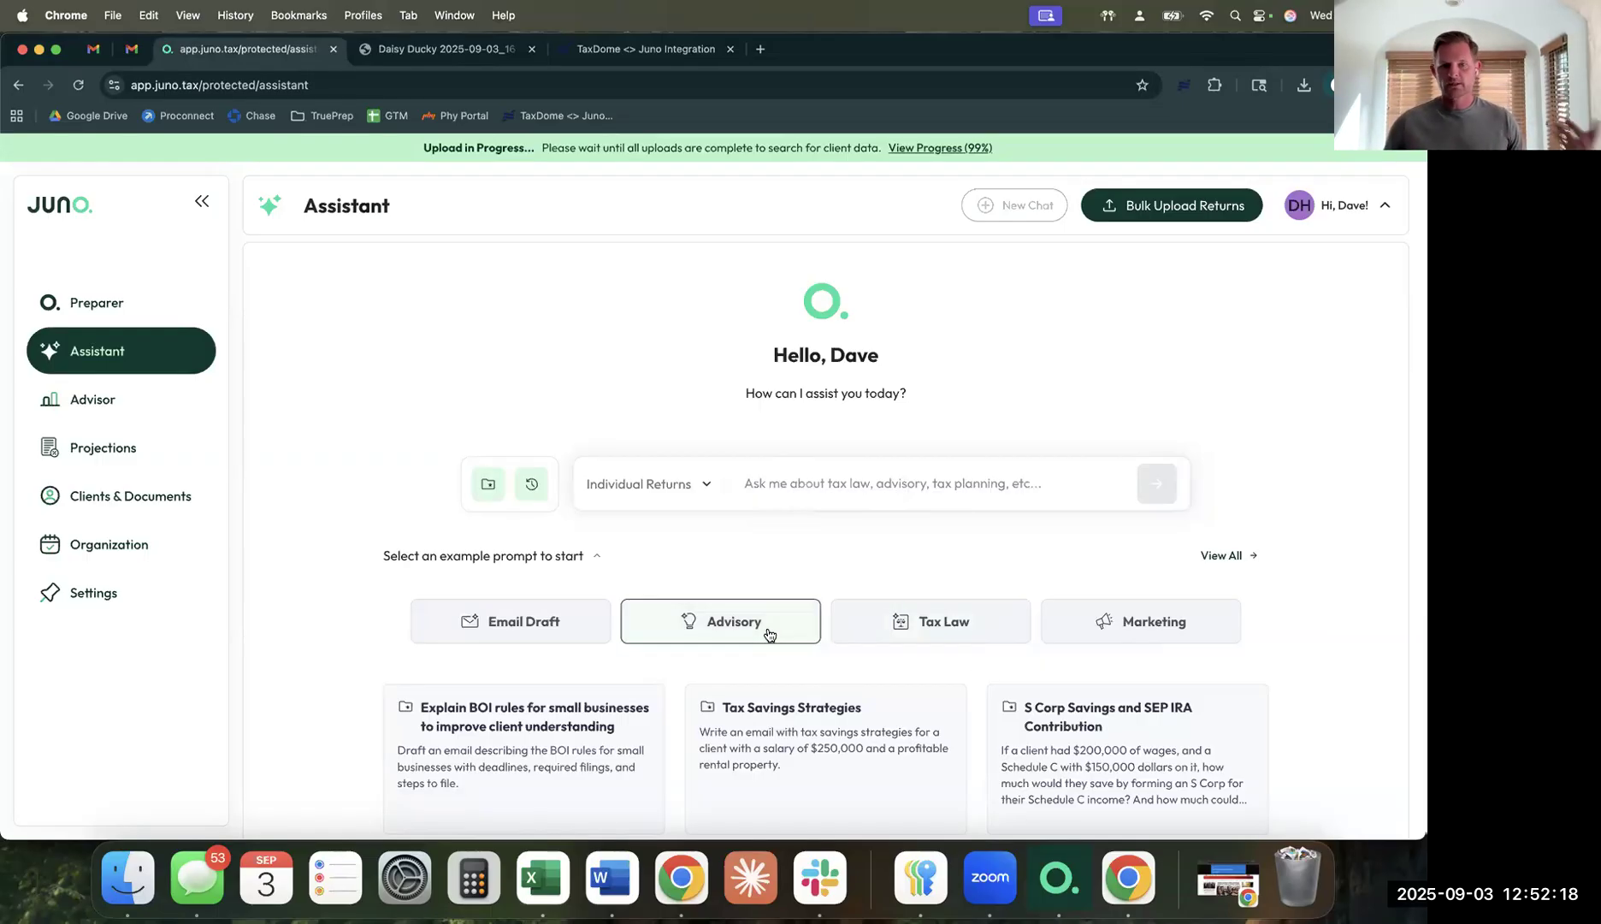
Return to Advisor, listing agents like Tax Bracket Planning, Real Estate Tax and State Residency Analysis.
left_click(182, 411)
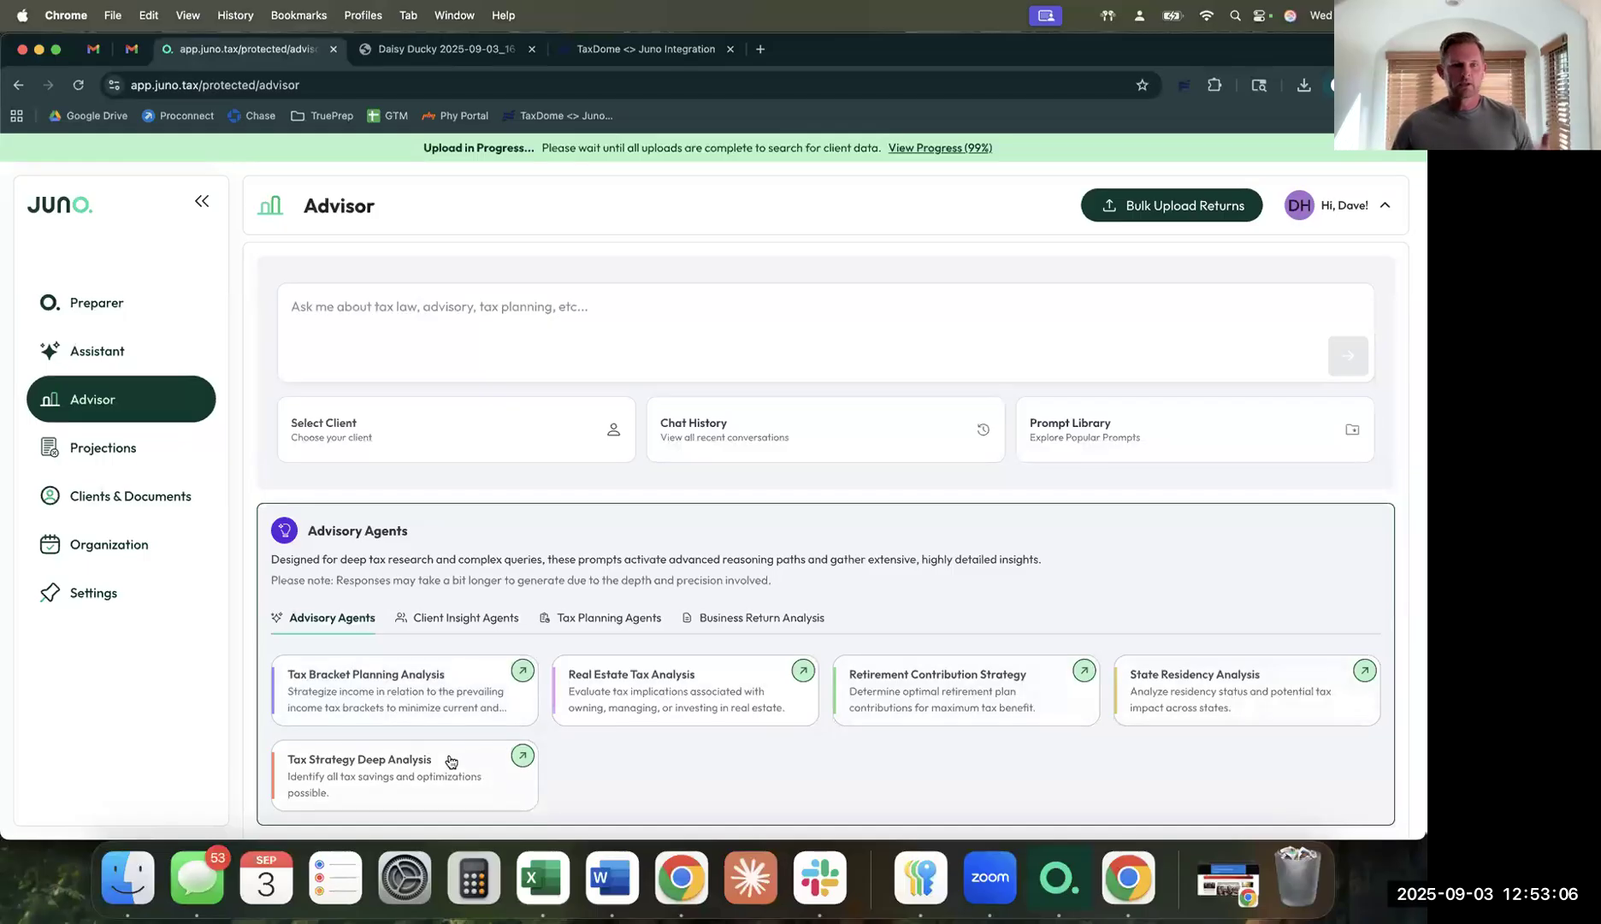
Choose the first client for the Advisor and browse the Chat History of past conversations.
left_click(428, 425)
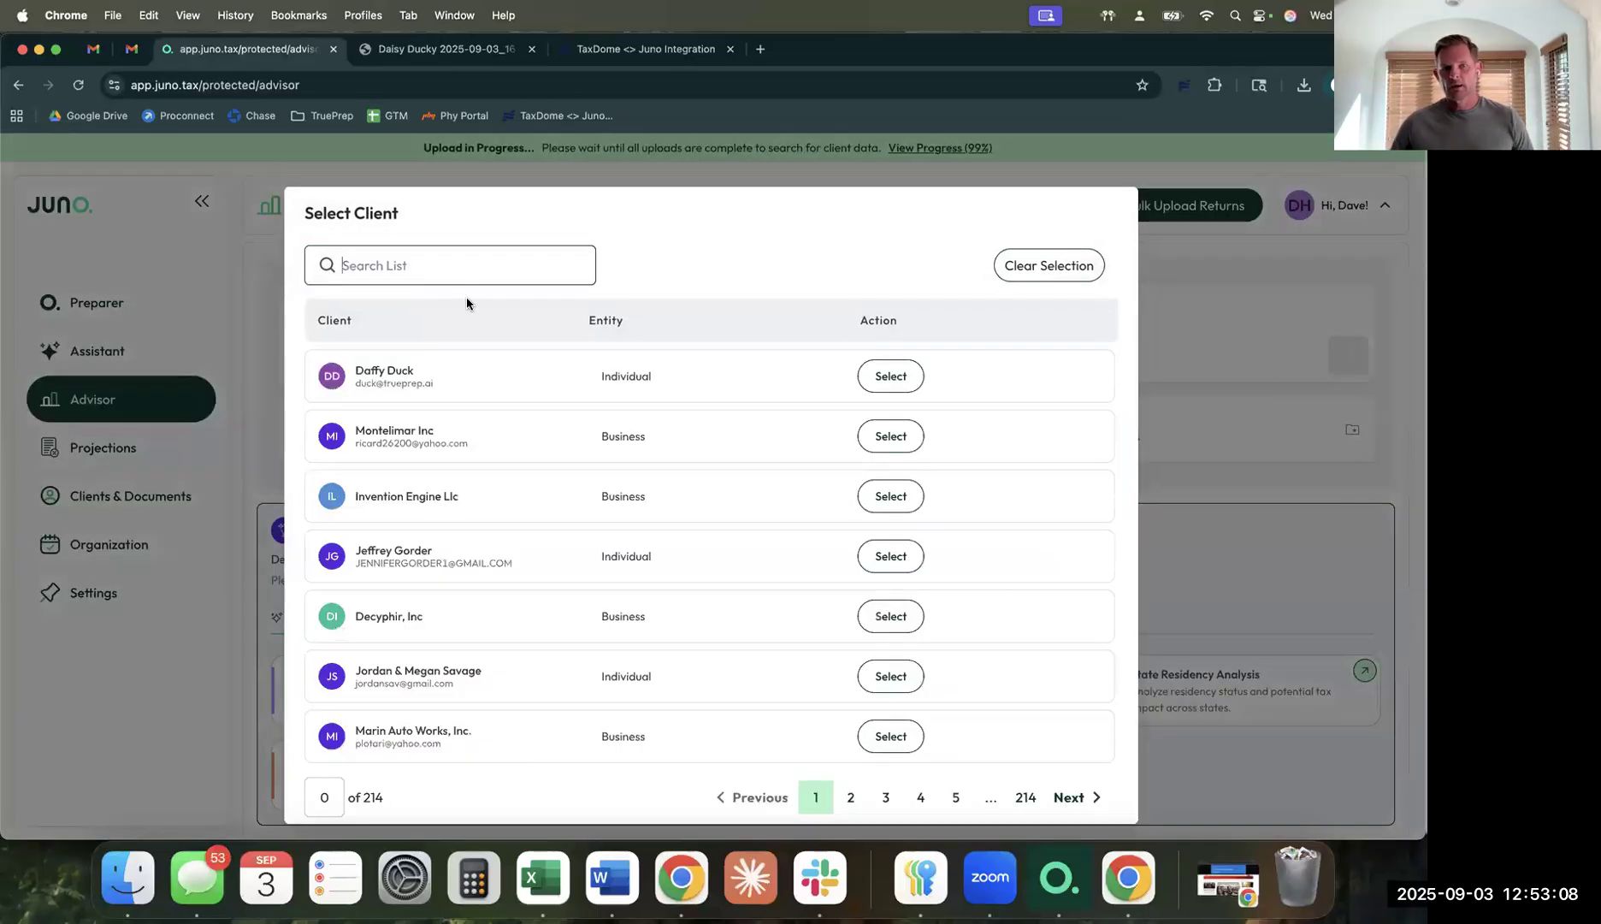
left_click(890, 377)
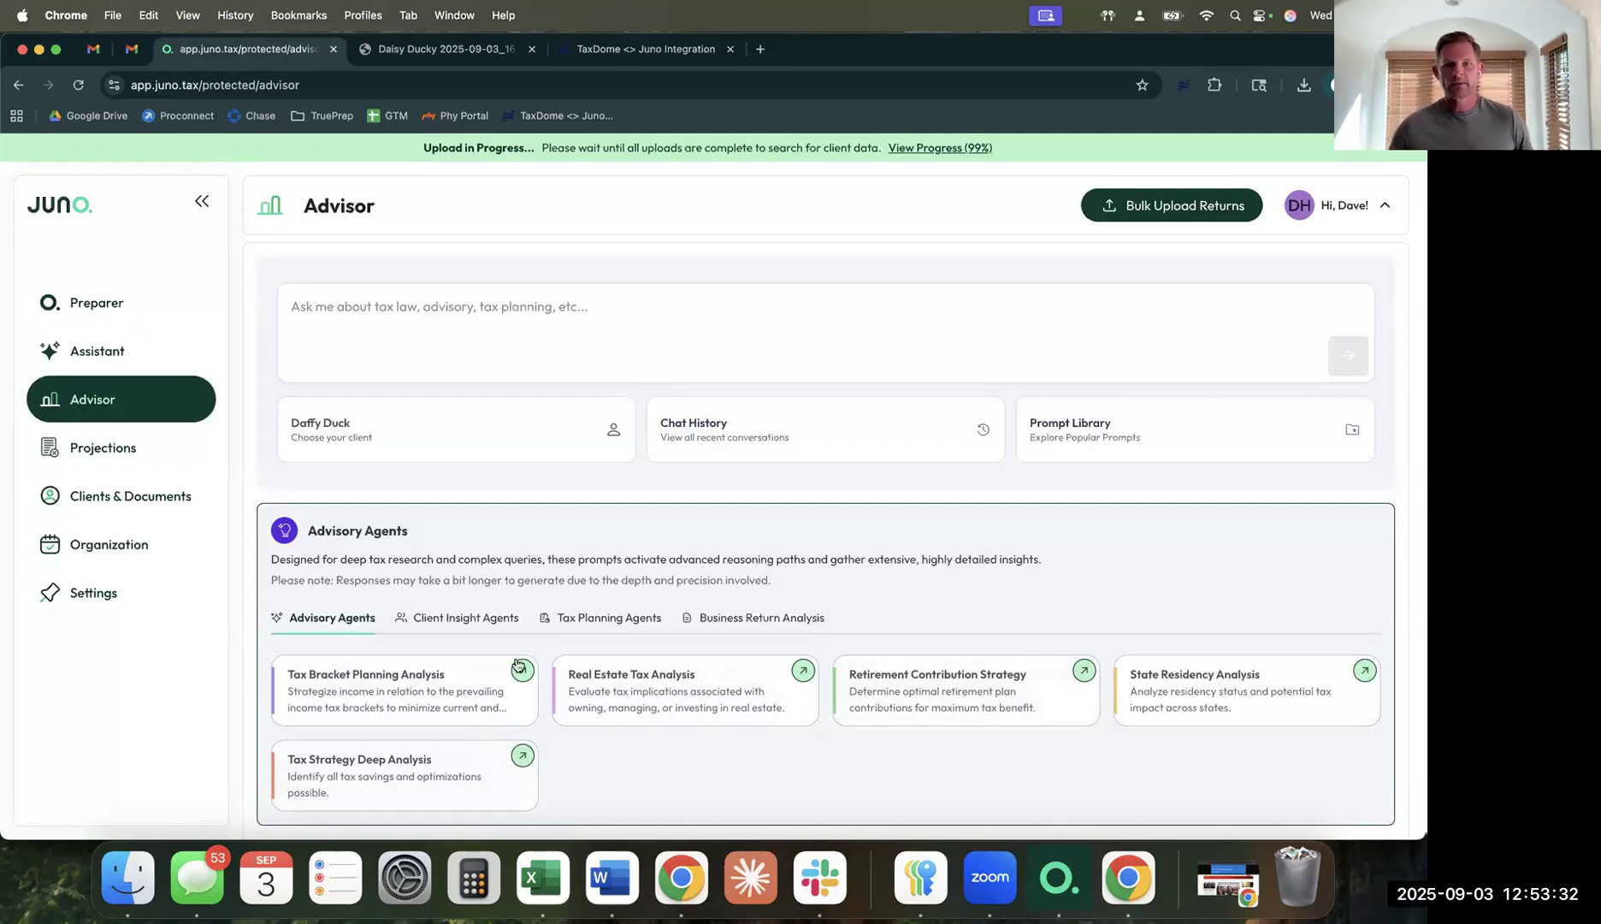
left_click(751, 443)
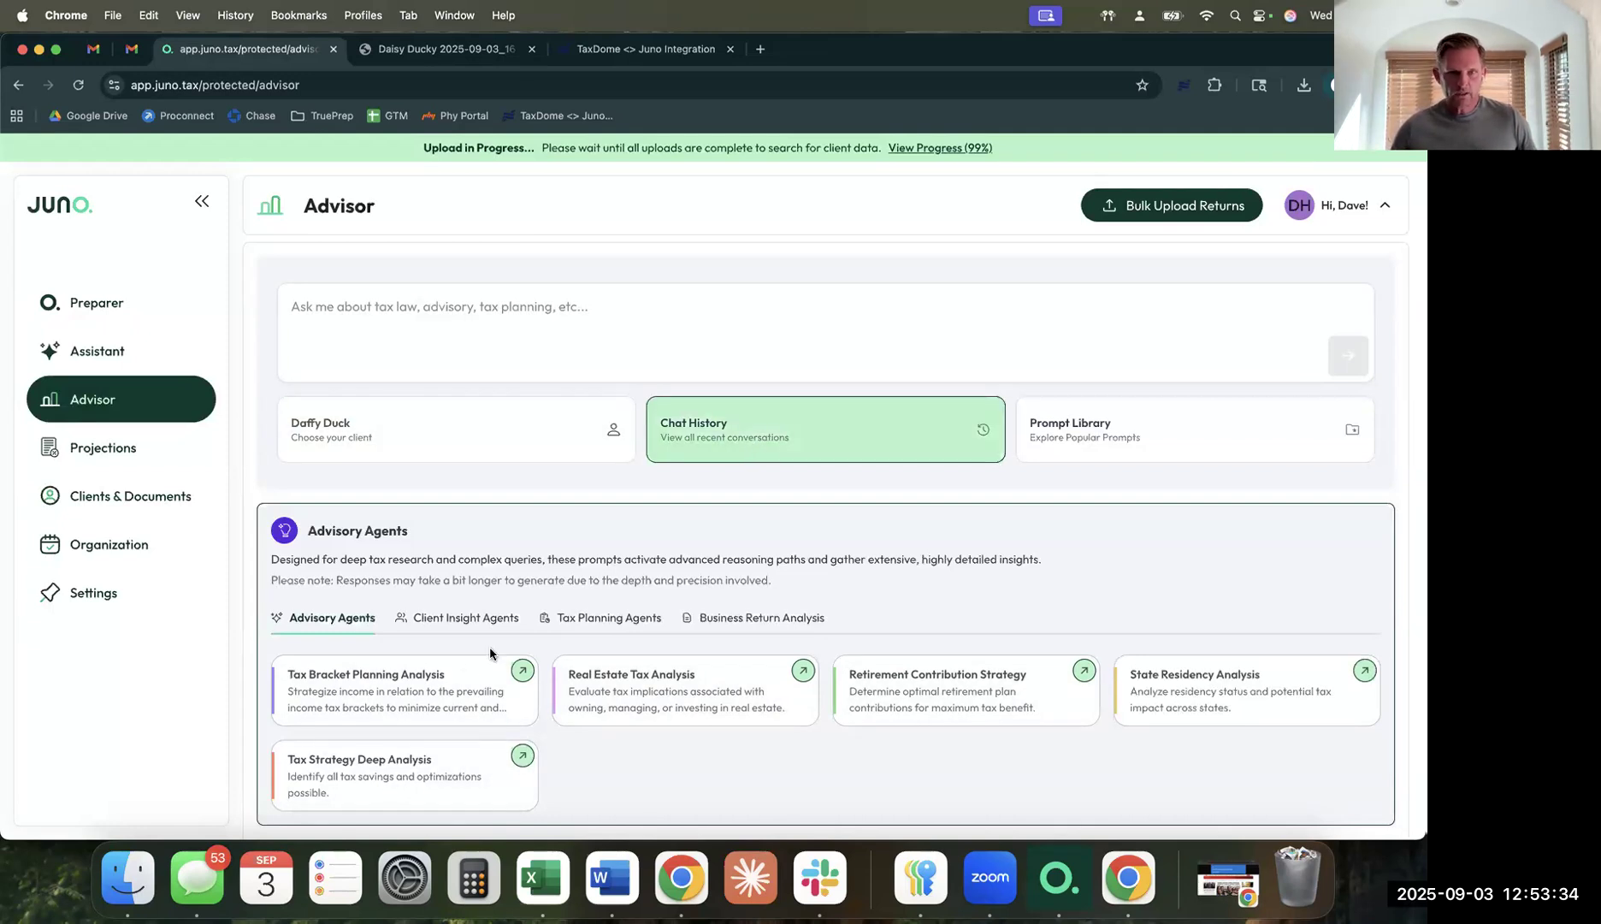
scroll(662, 629, "down", 1)
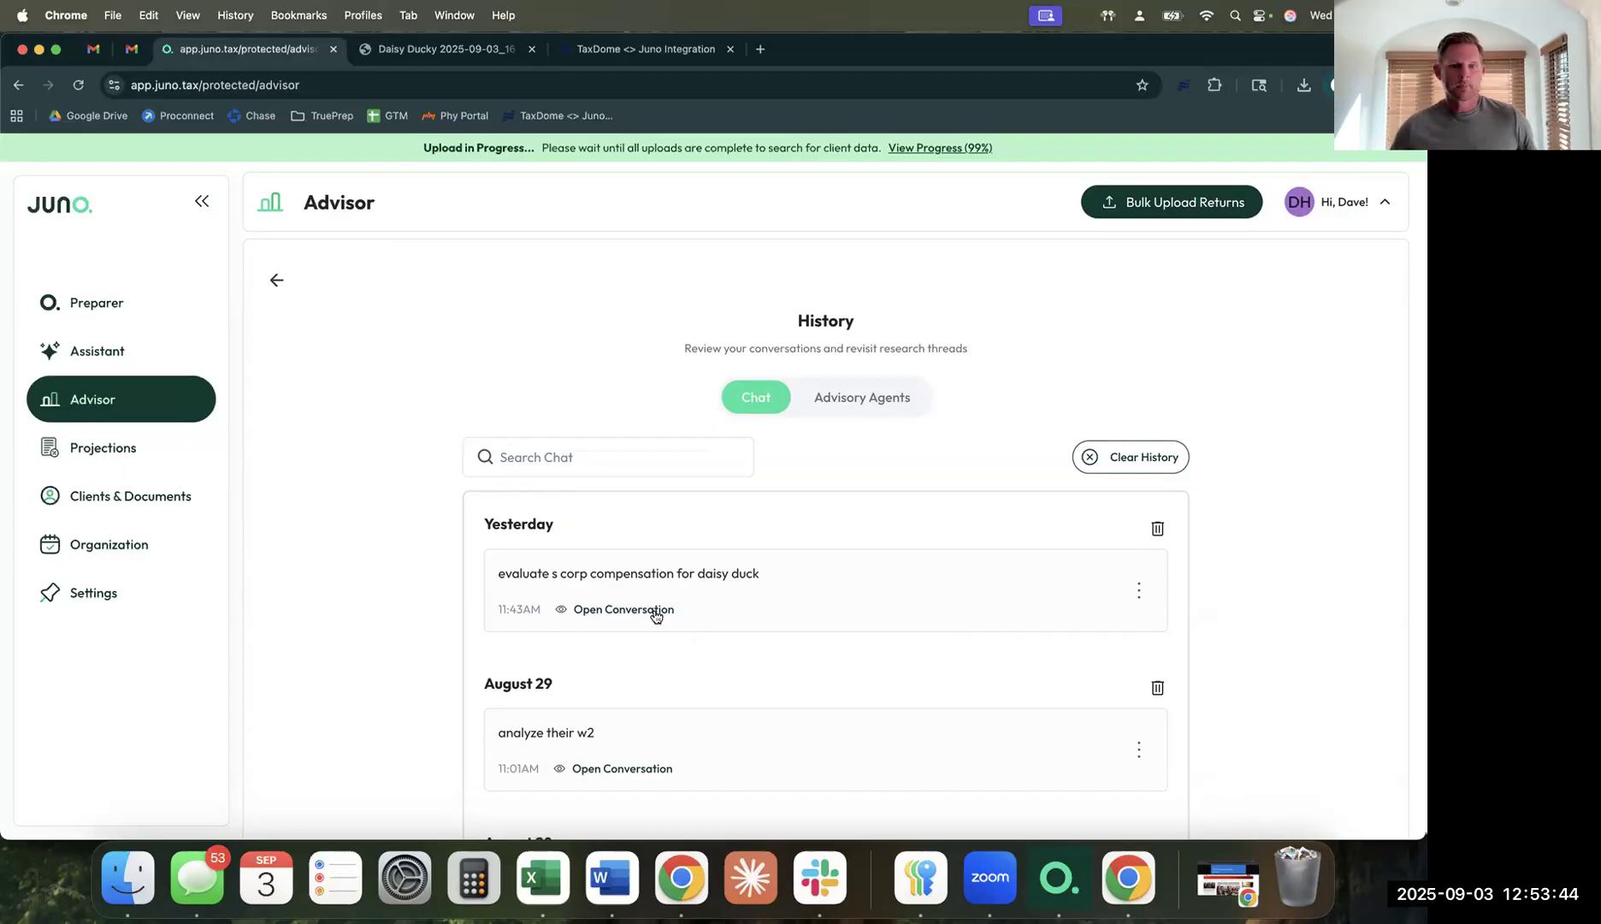
Reopen yesterday's S corp compensation chat to its memo: $175,000 salary, $150,000–$200,000 reasonable range.
left_click(656, 609)
scroll(785, 620, "down", 3)
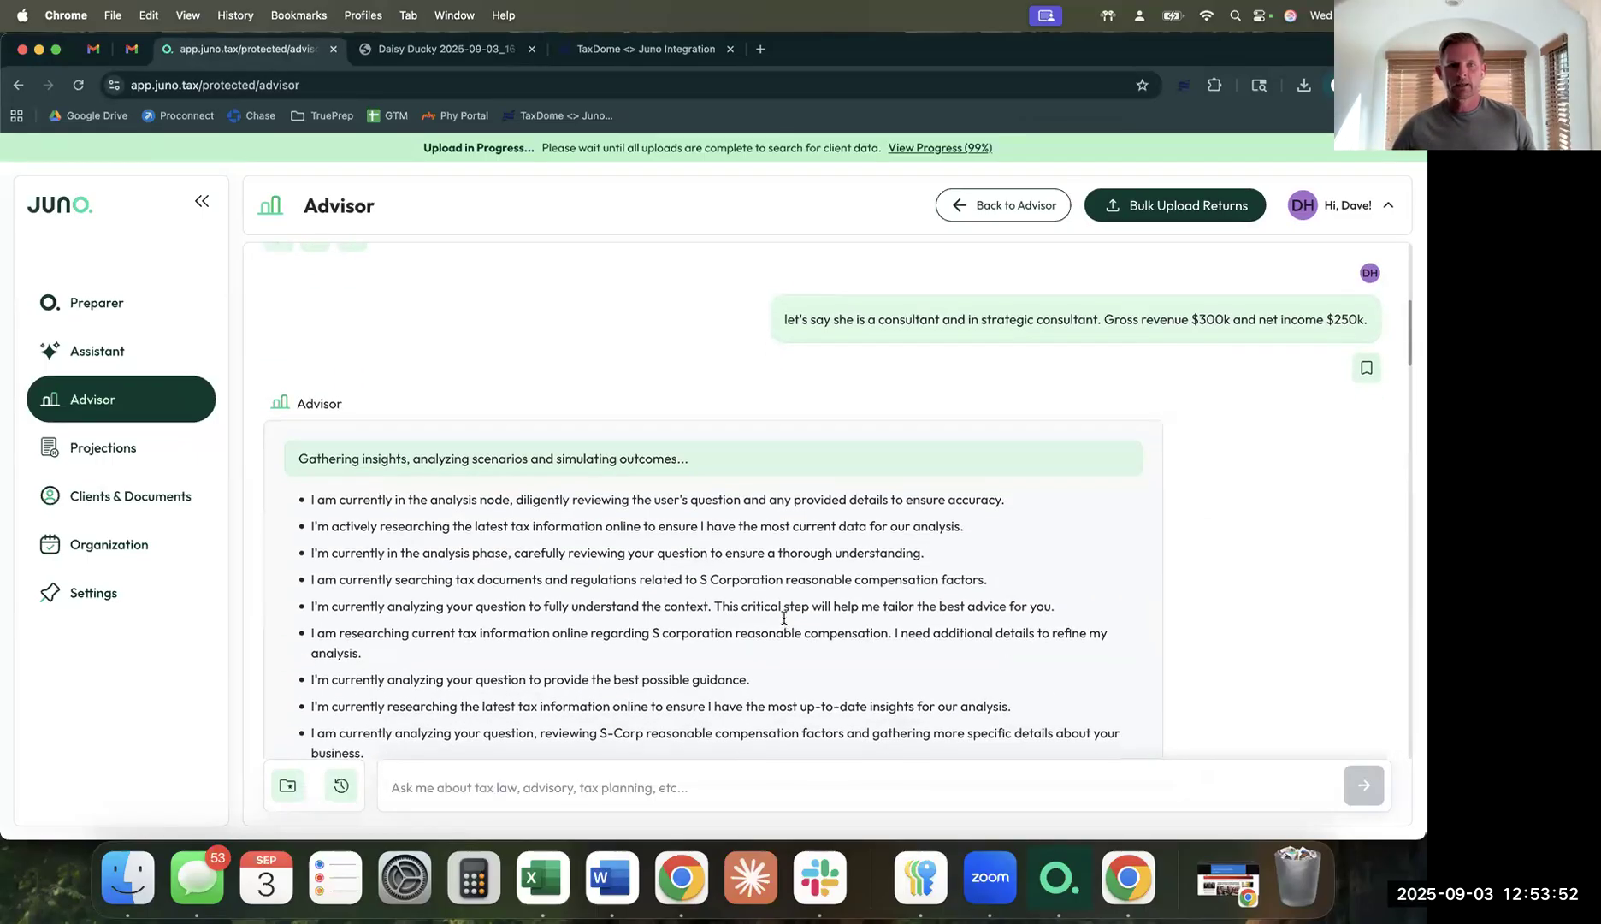
scroll(769, 582, "up", 3)
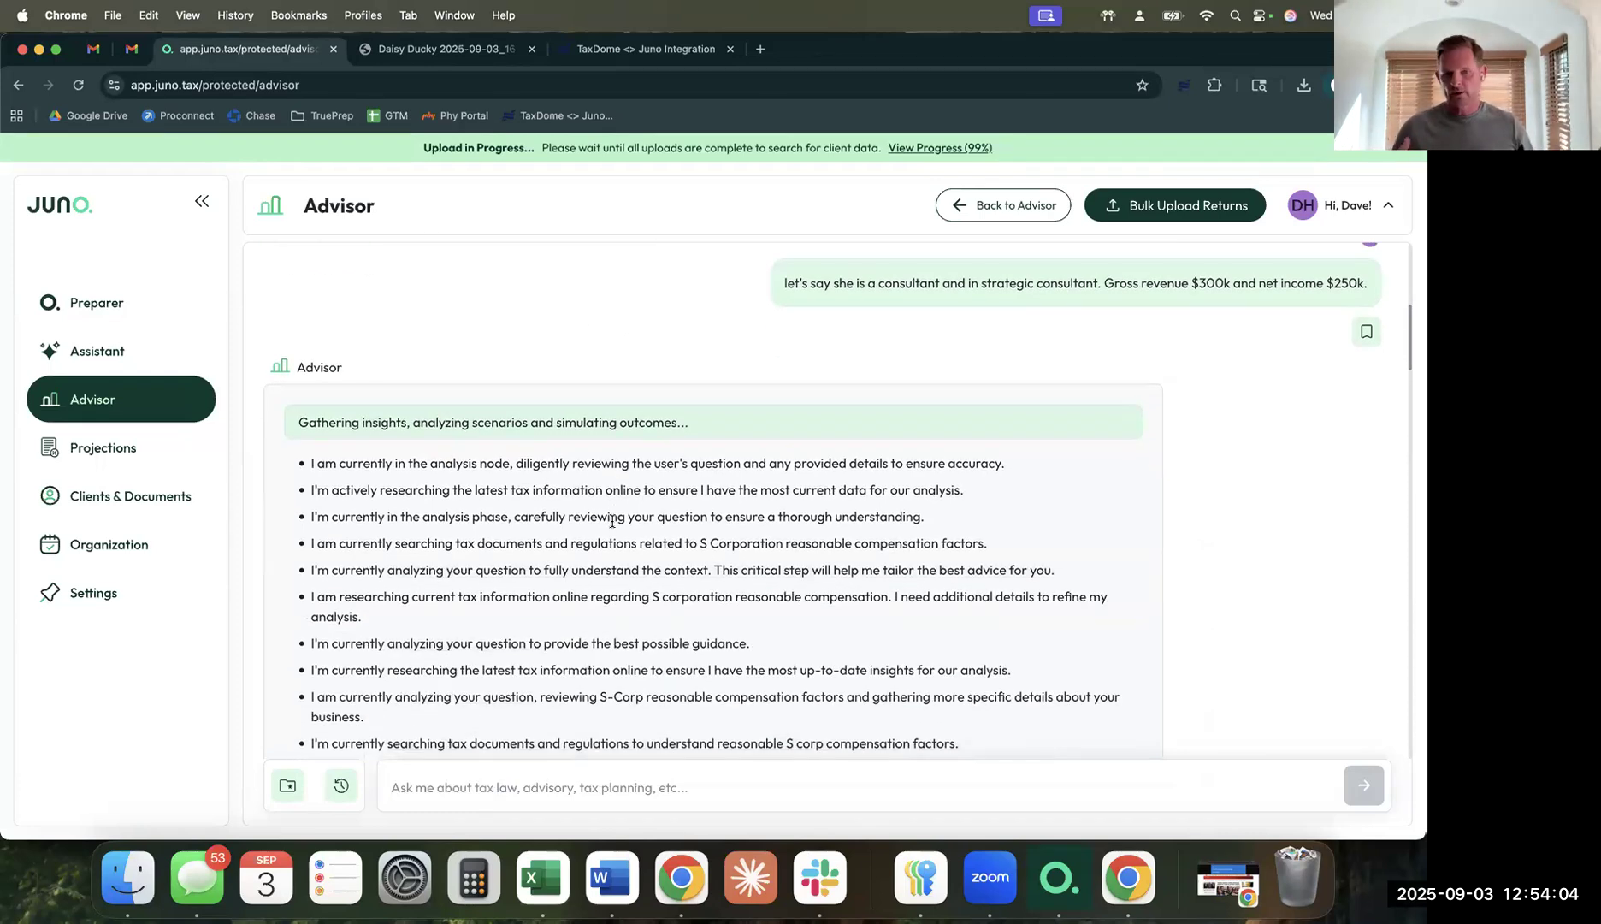
scroll(612, 521, "down", 7)
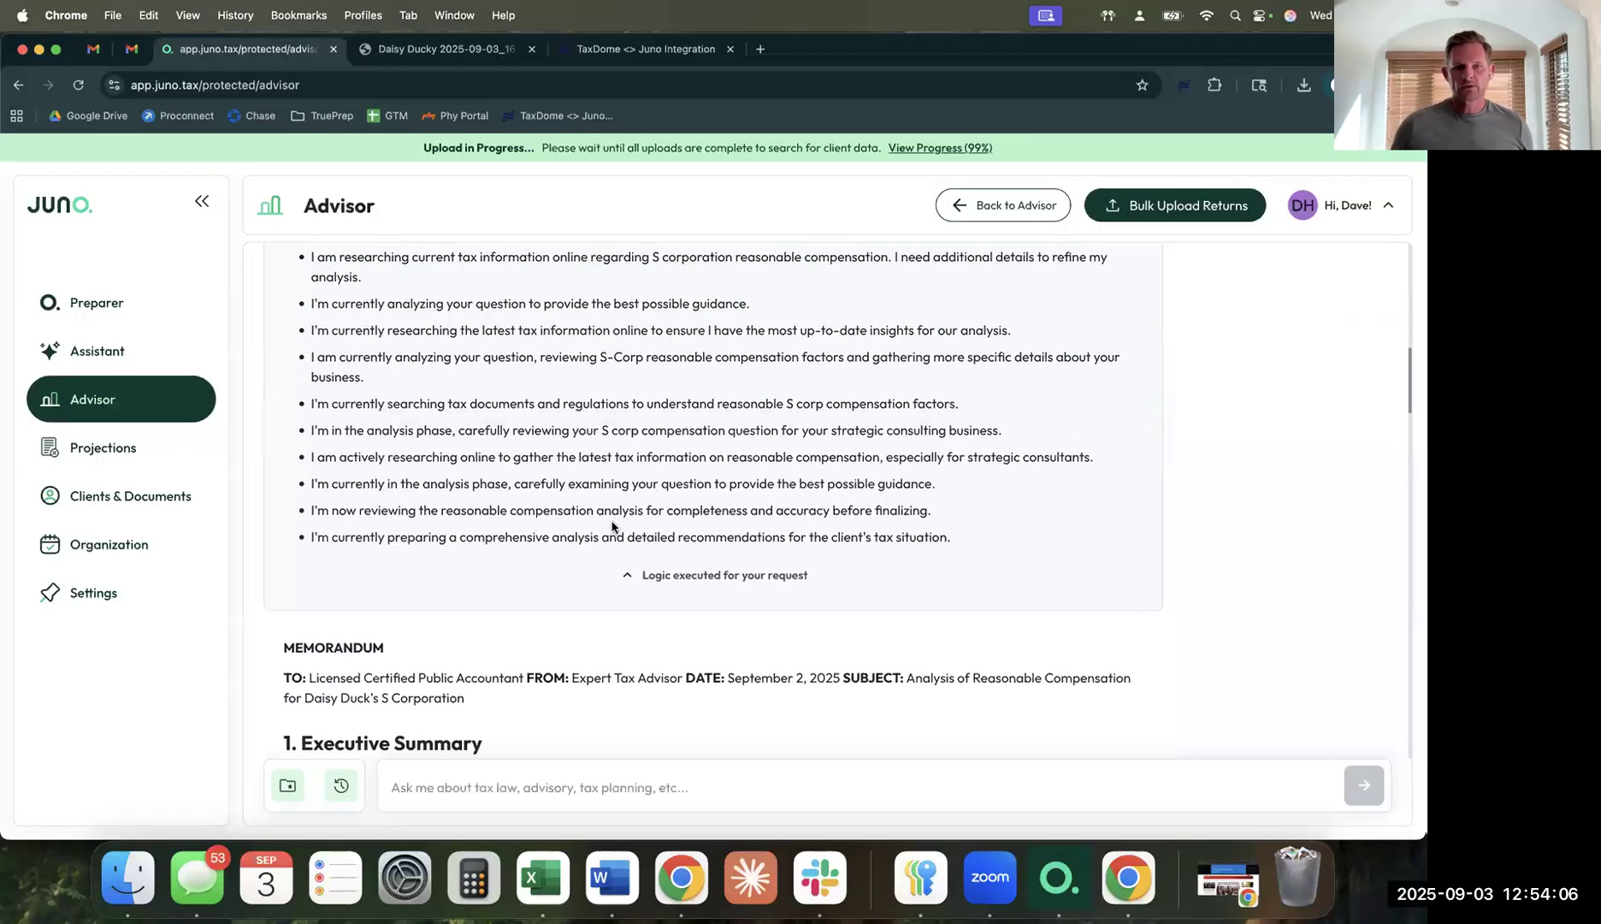
scroll(611, 527, "down", 3)
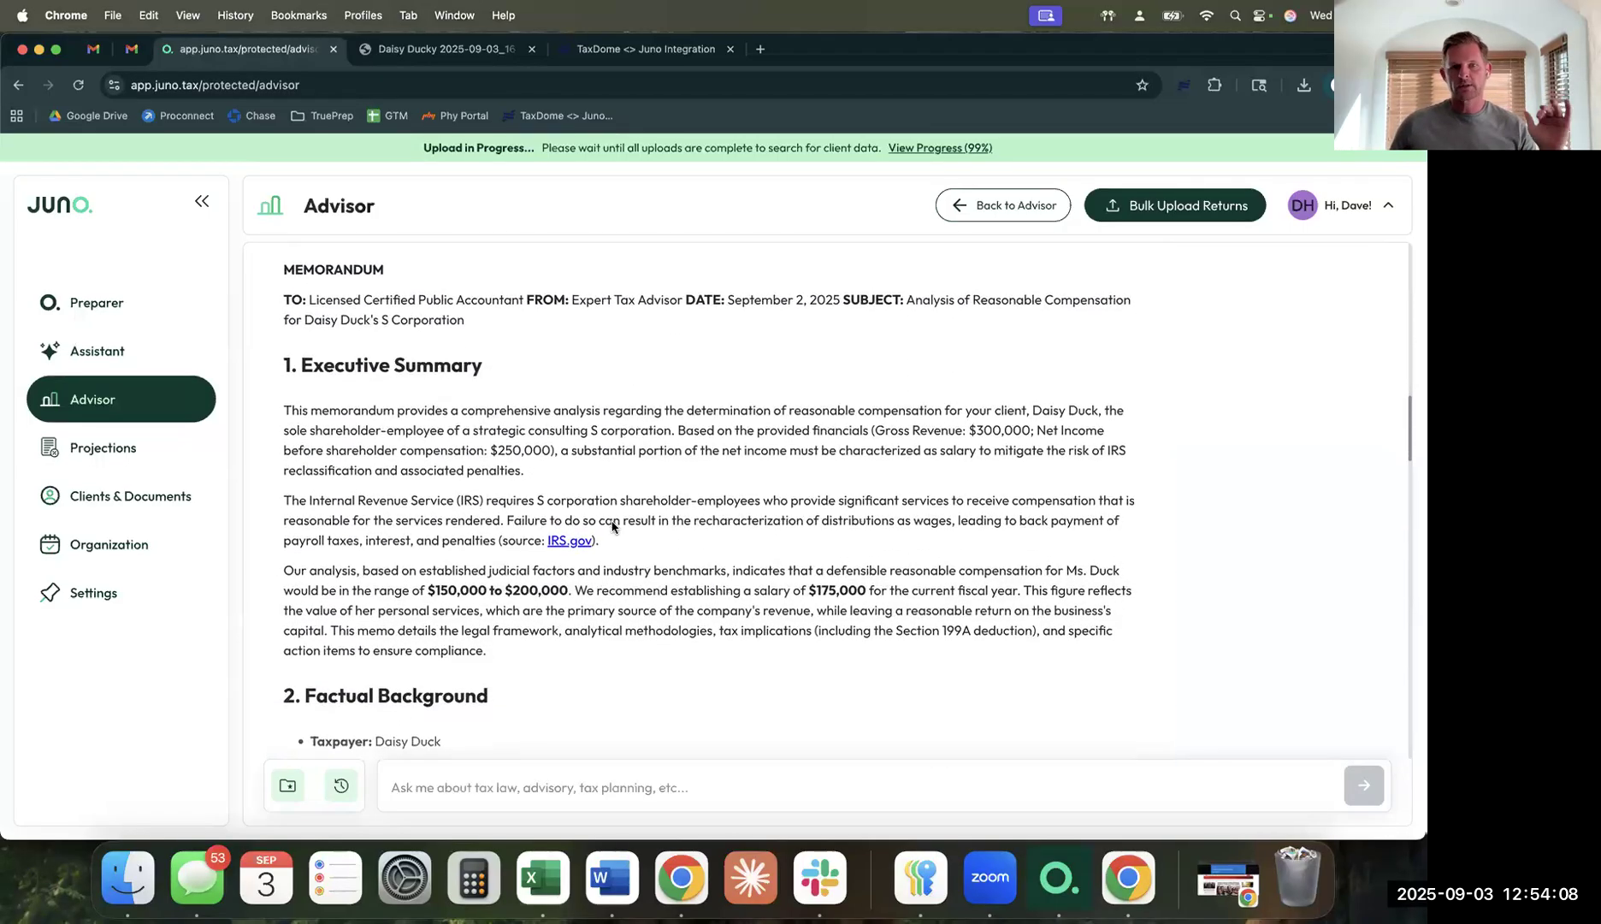
scroll(612, 527, "down", 1)
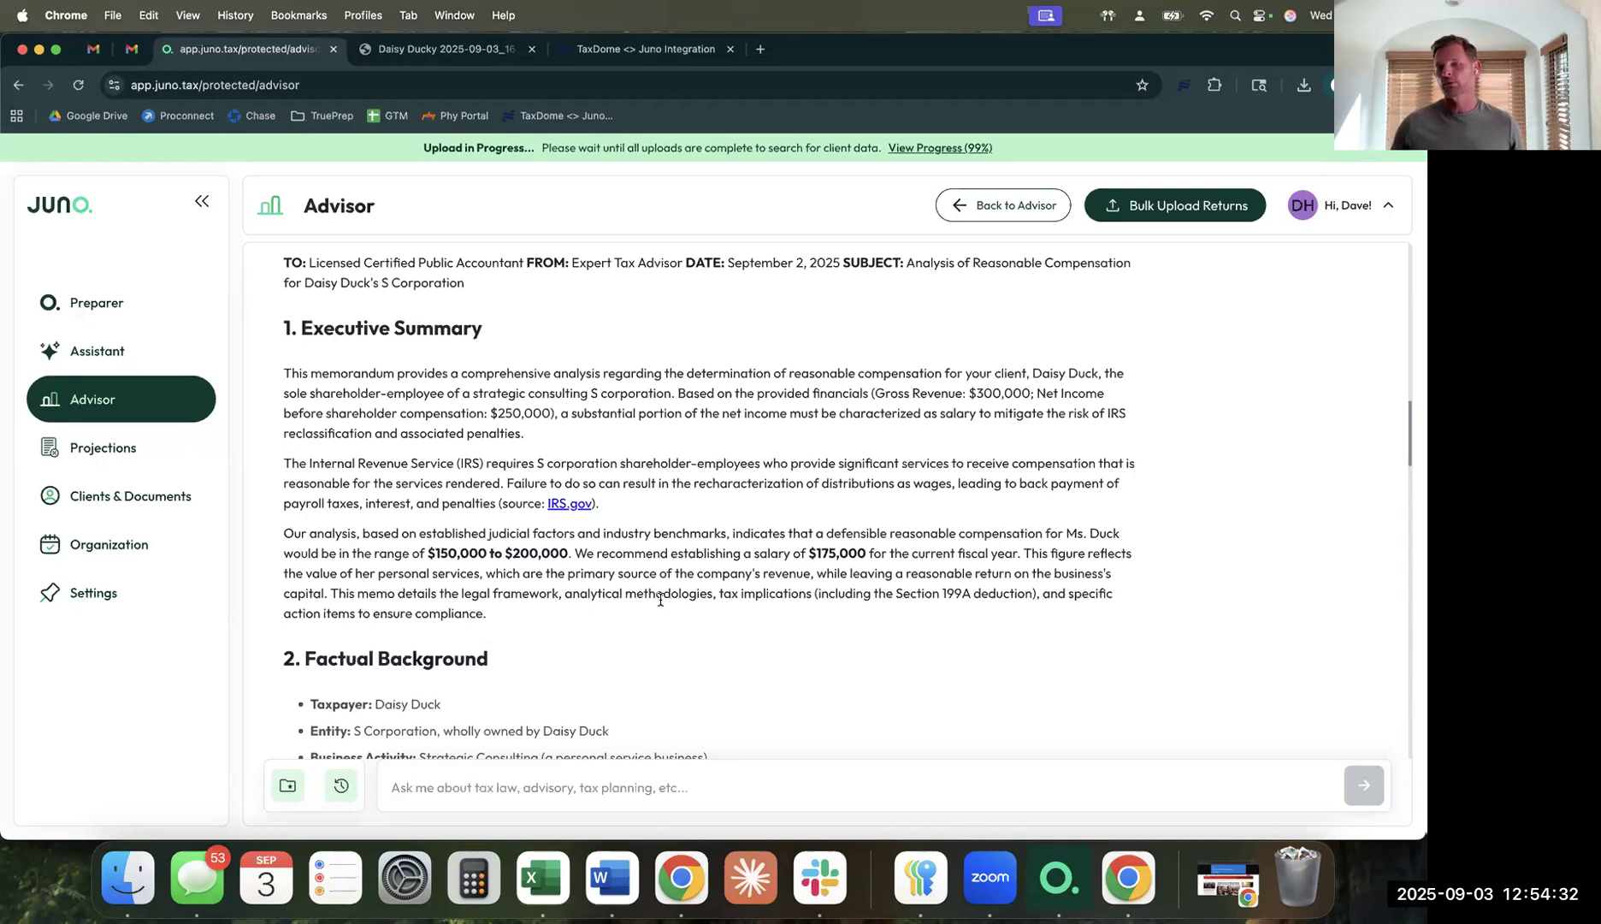
scroll(758, 715, "down", 1)
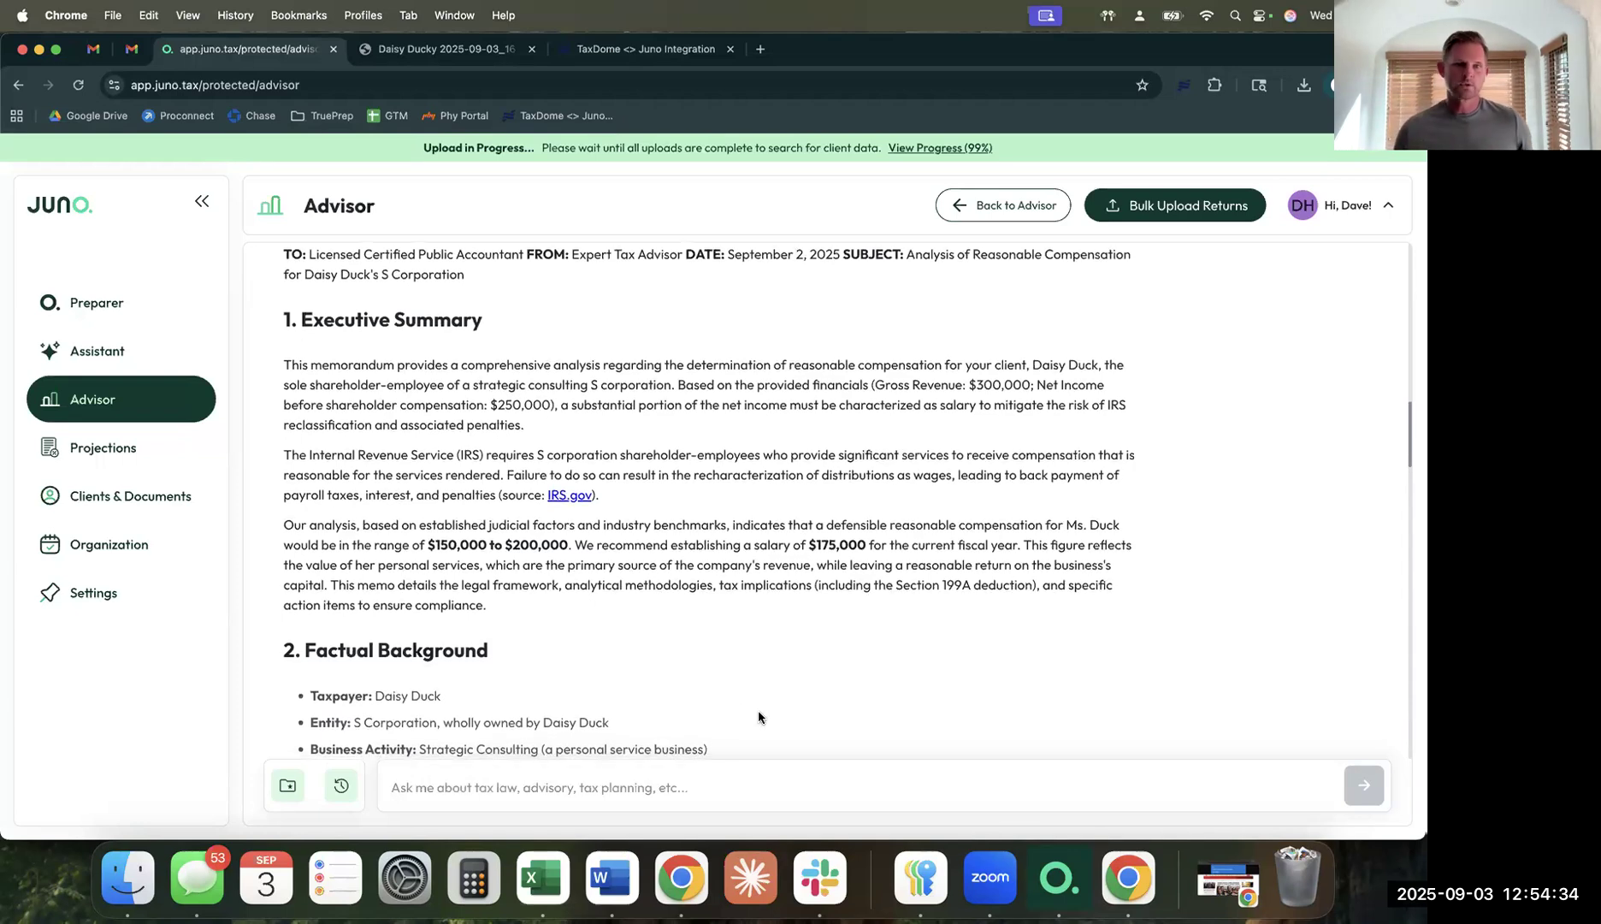
scroll(758, 717, "down", 1)
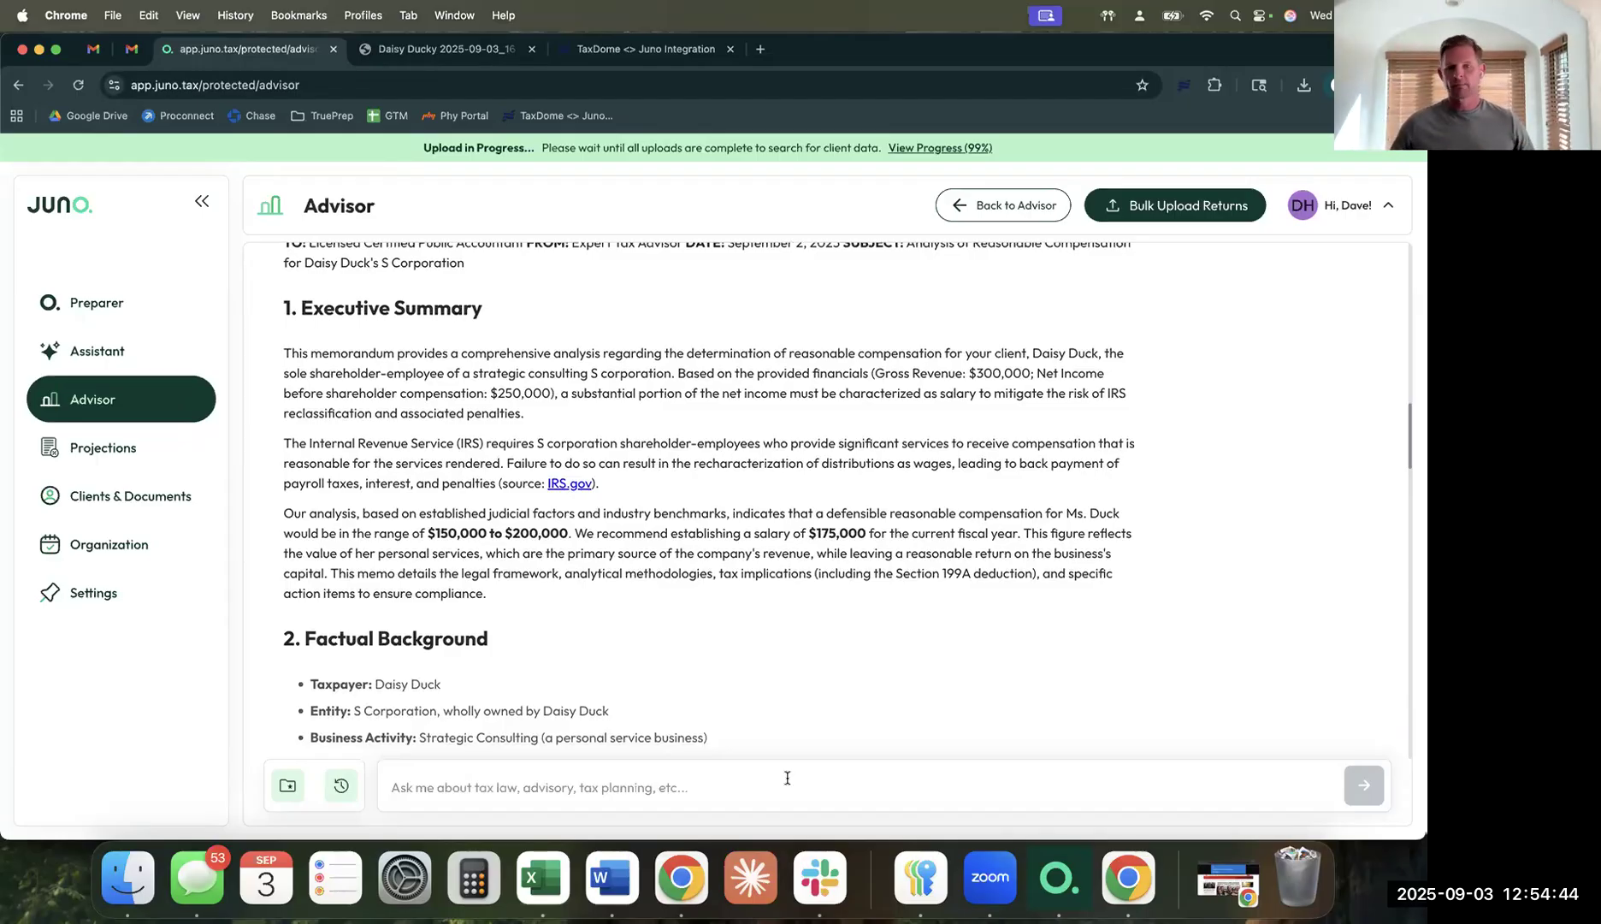
scroll(785, 730, "down", 5)
scroll(787, 734, "down", 5)
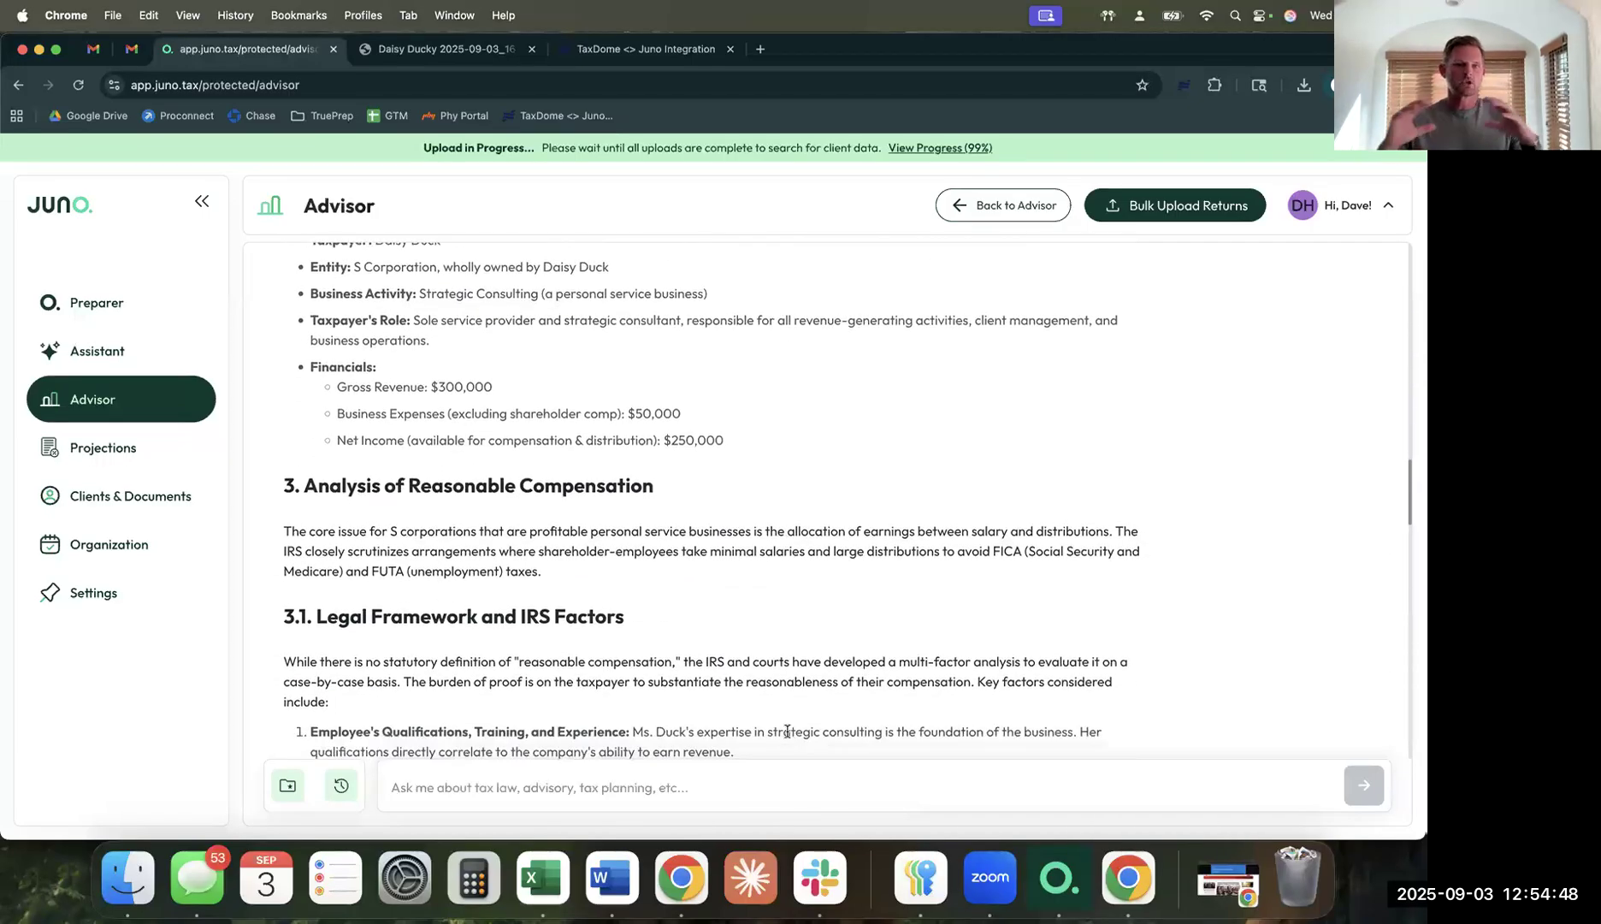